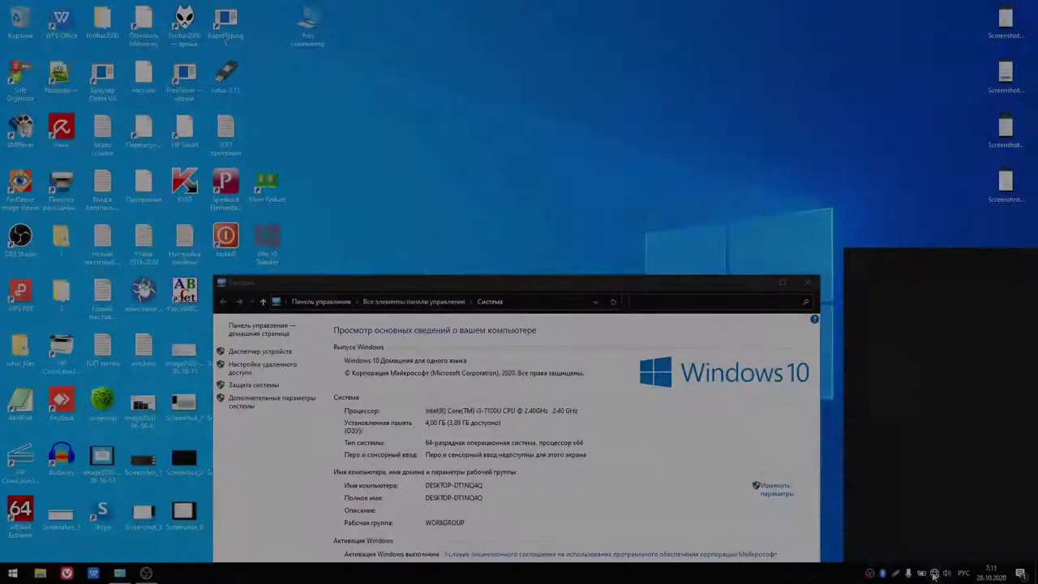
View the available Wi-Fi networks, and dismiss the Vivaldi notification in the notification center
left_click(935, 573)
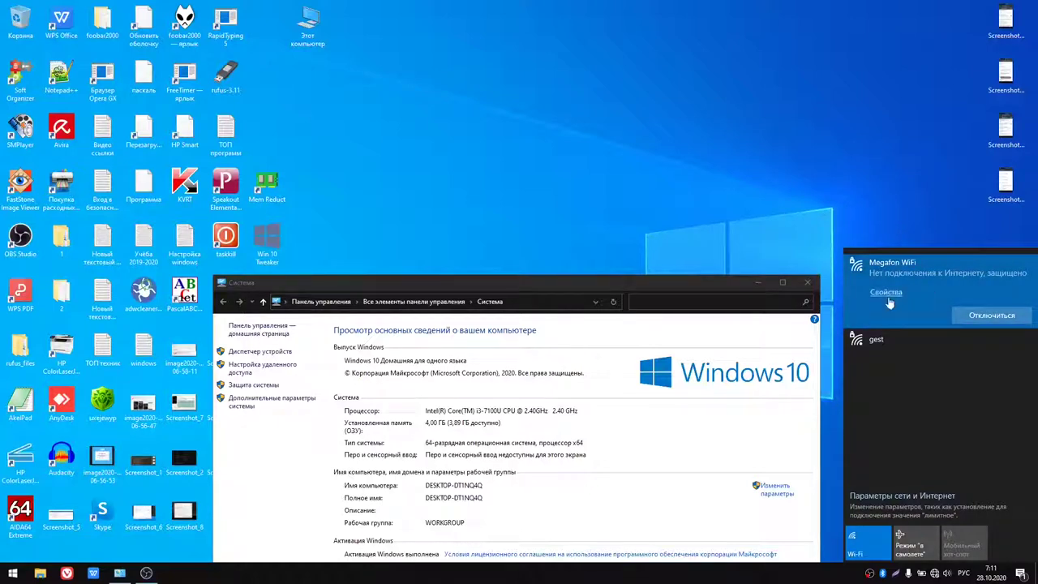
left_click(877, 195)
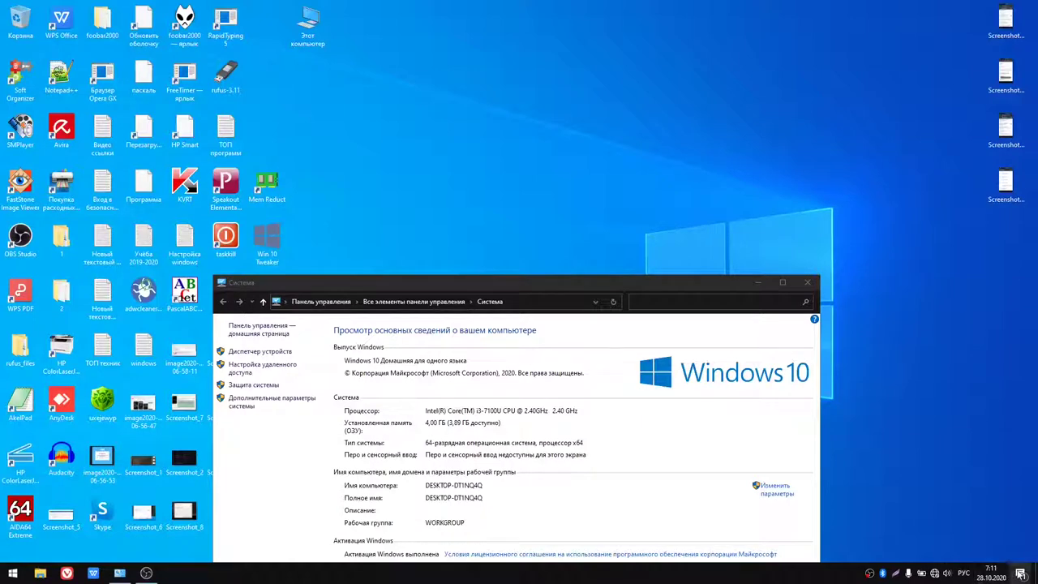
left_click(1021, 573)
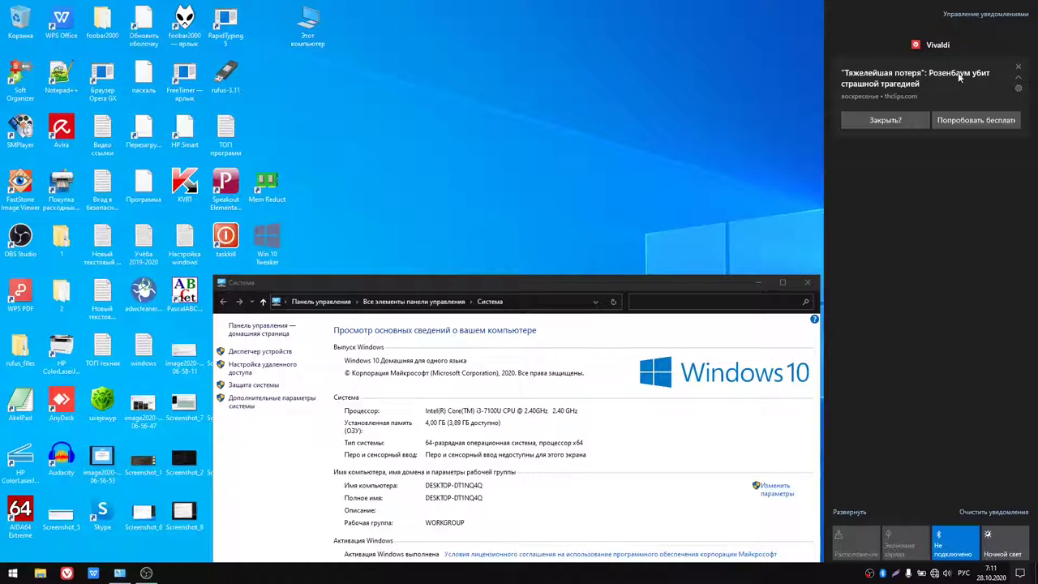
left_click(1020, 68)
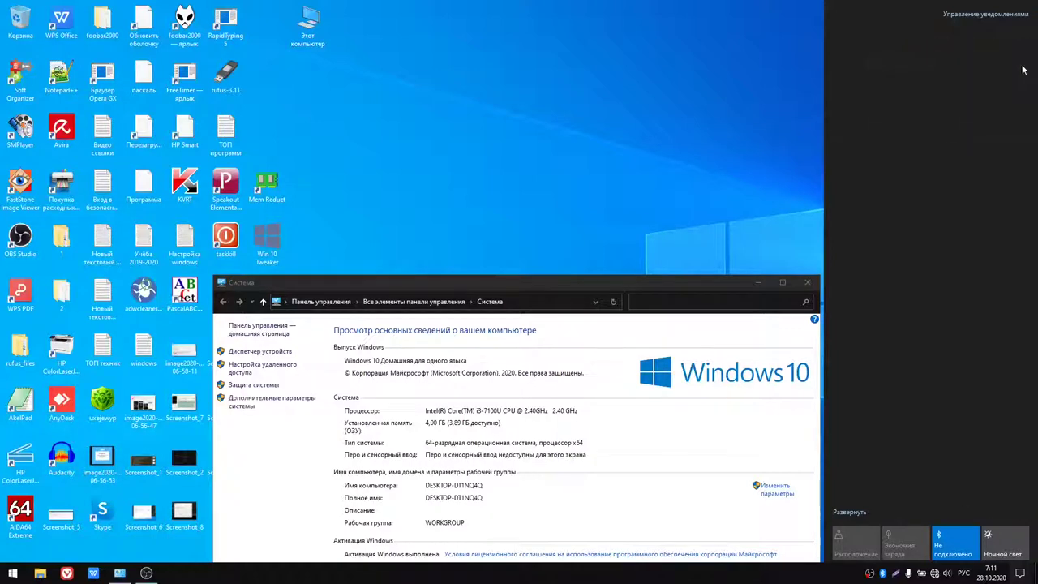
Try switching the night light (Ночной свет) on and back off
left_click(993, 541)
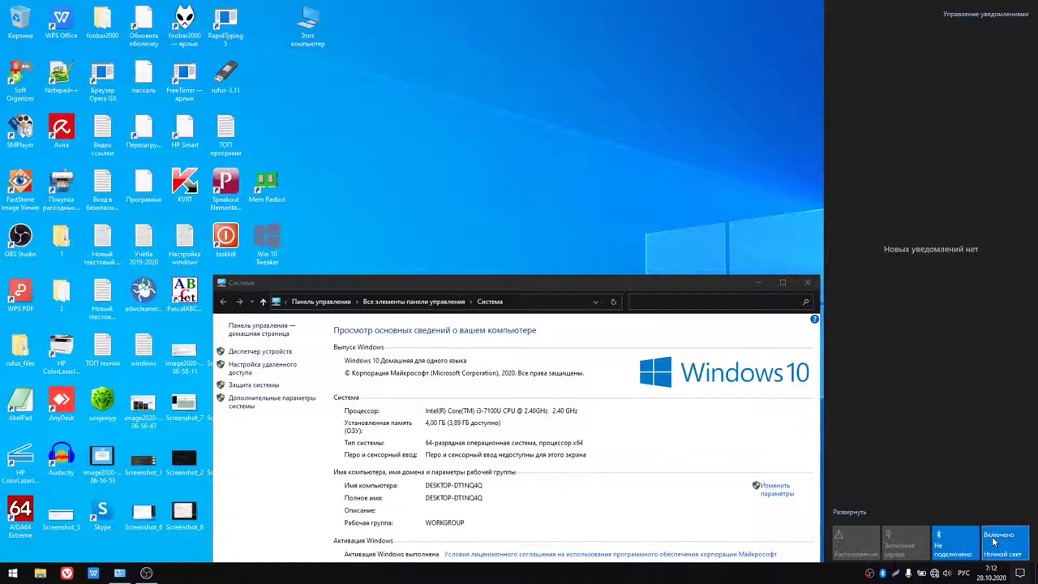
left_click(993, 542)
left_click(993, 541)
left_click(993, 542)
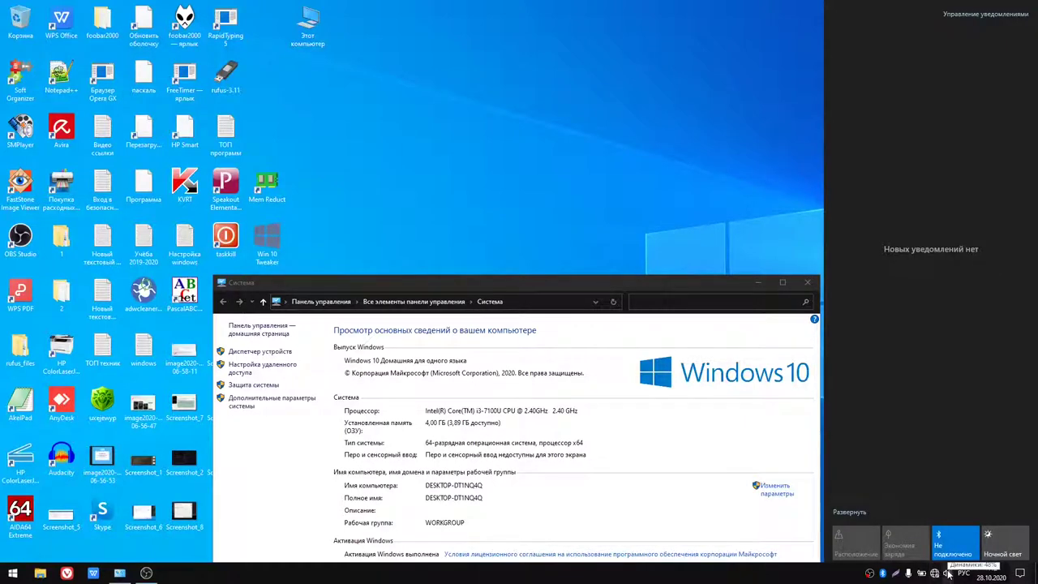
Select Динамики (Conexant SmartAudio HD) as the playback device and set its volume to 56
left_click(948, 573)
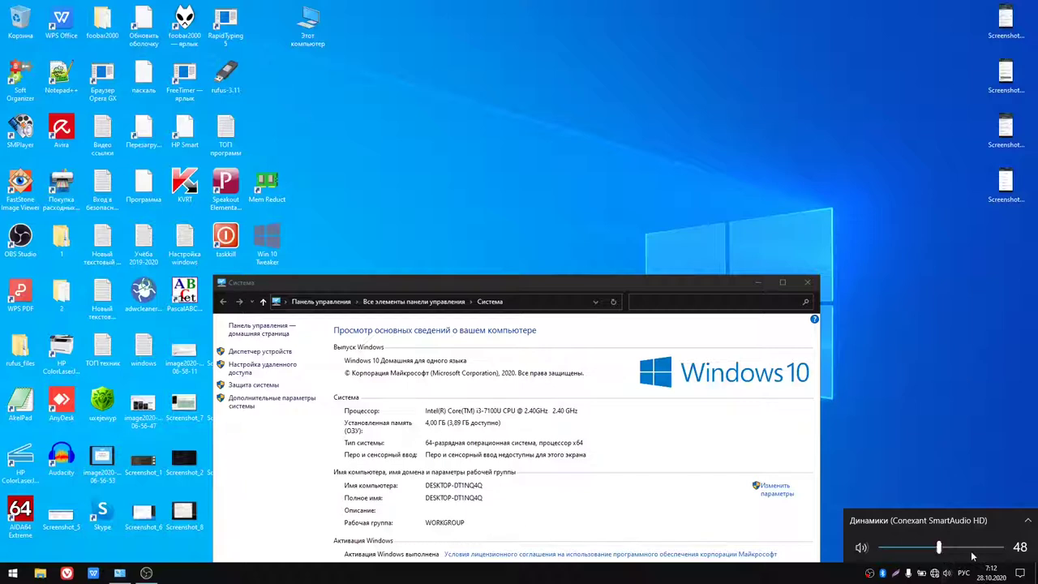
left_click(994, 524)
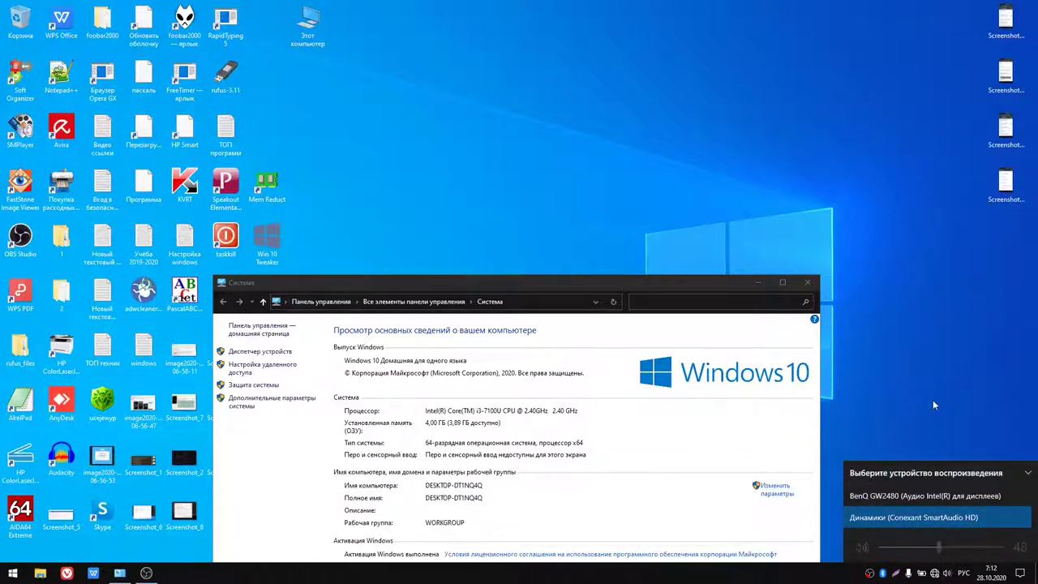
left_click(925, 517)
mouse_move(937, 548)
left_mouse_down()
mouse_move(1006, 549)
mouse_move(932, 547)
mouse_move(950, 548)
left_mouse_up()
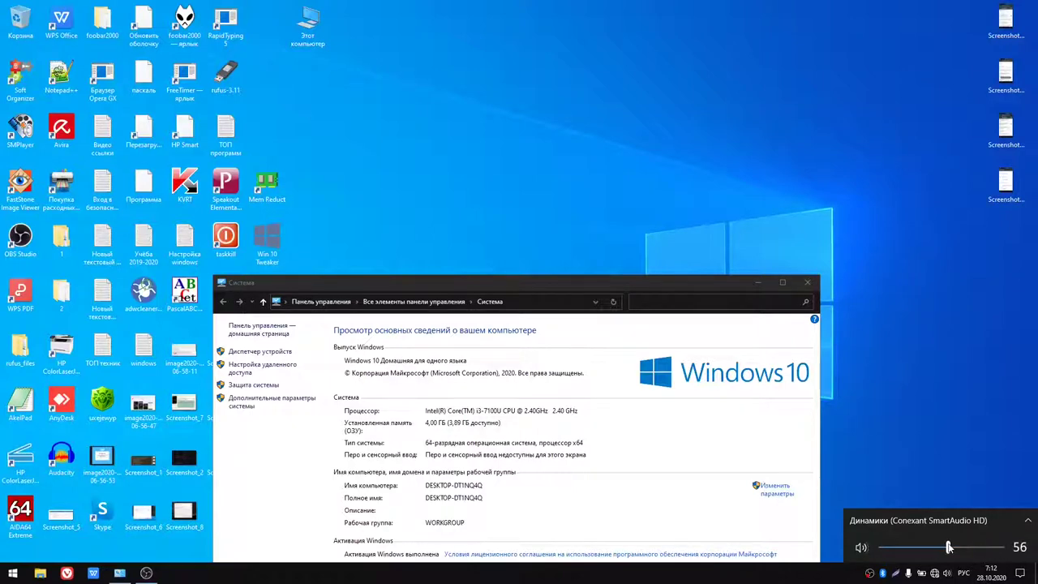
left_click(910, 573)
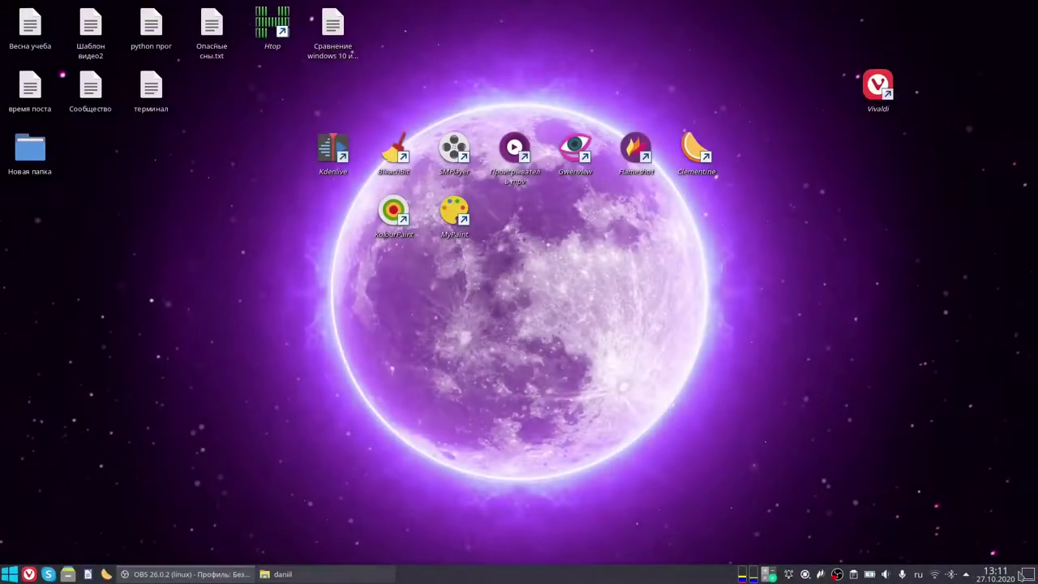
Bring up the home folder window on the Linux desktop and toggle showing the desktop
left_click(324, 574)
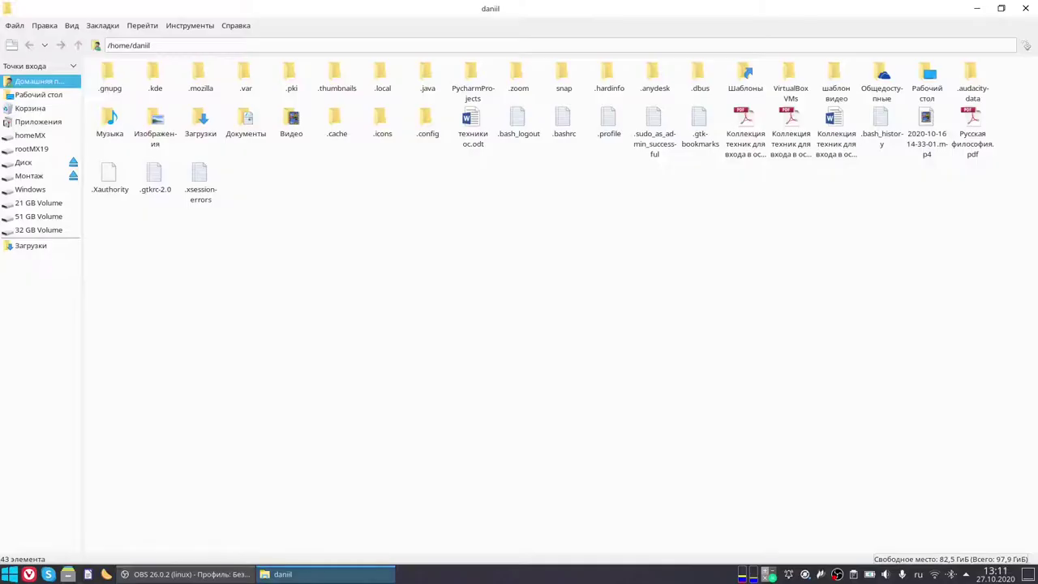
left_click(1029, 575)
left_click(1025, 576)
Examine the system tray's hidden status items and the list of network connections
left_click(974, 575)
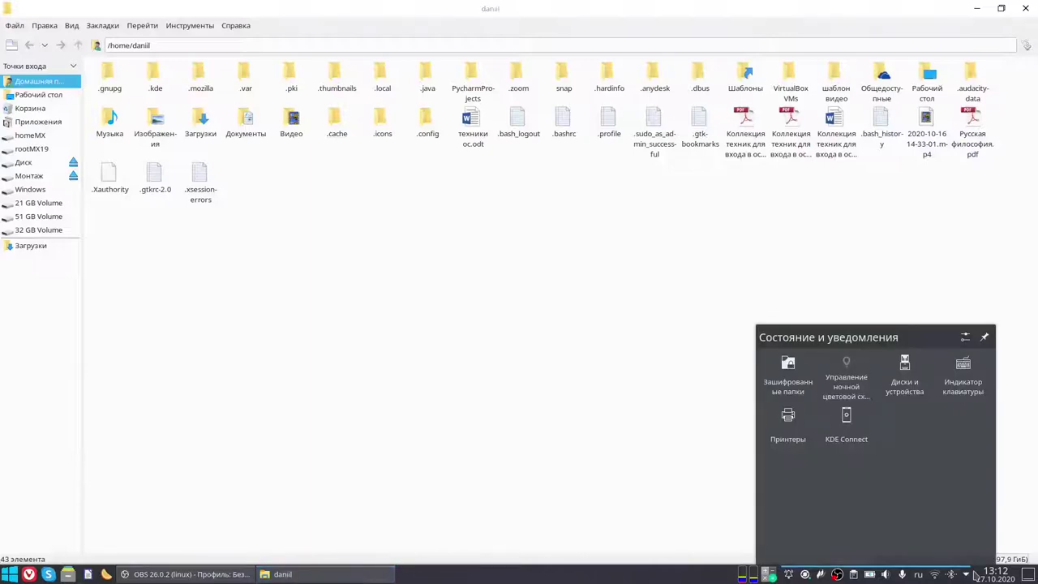
left_click(975, 575)
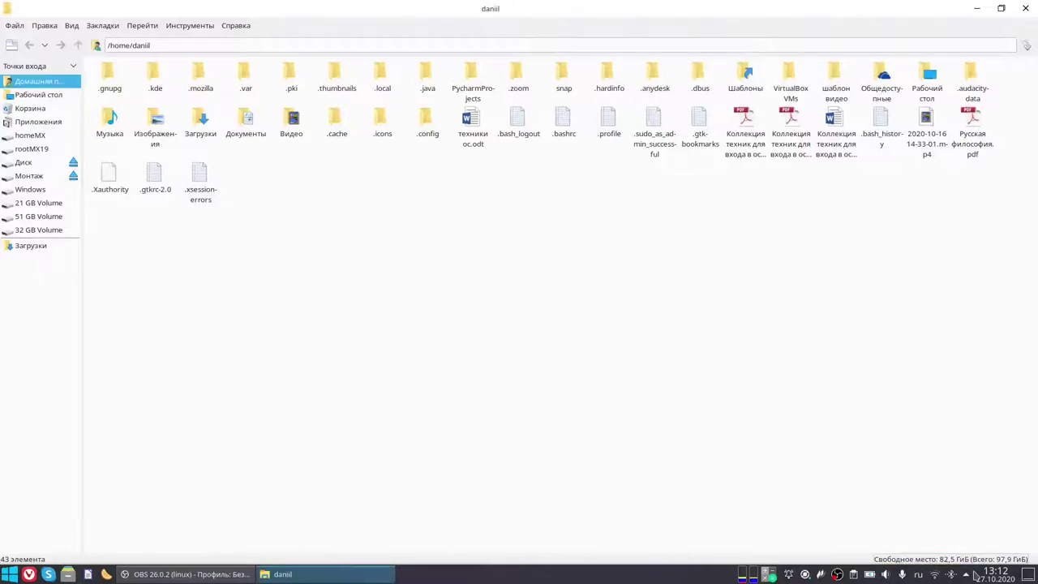
left_click(975, 574)
left_click(976, 574)
left_click(975, 574)
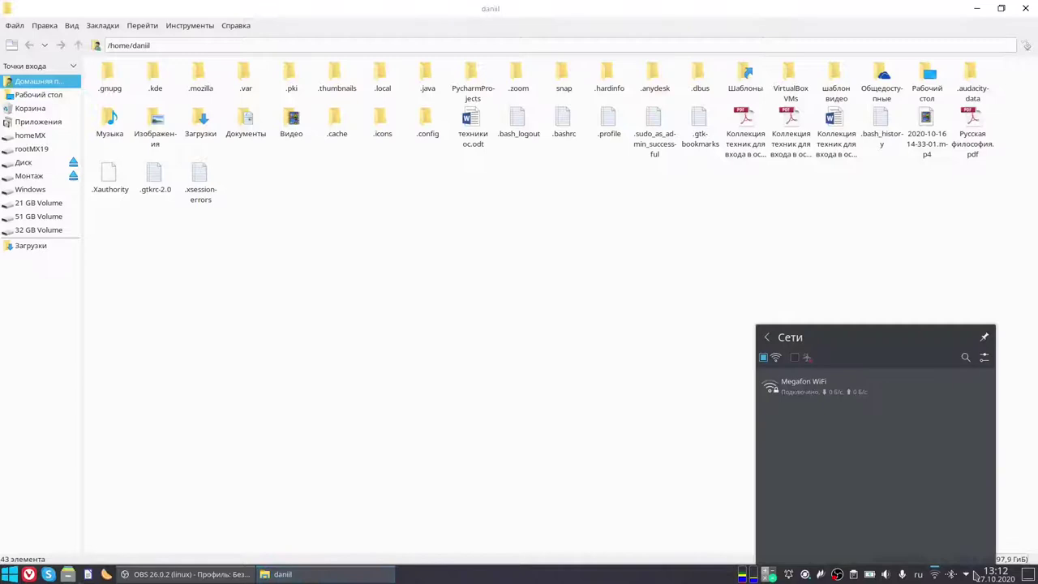
key("Tab")
key("Tab")
key("Tab")
left_click(975, 574)
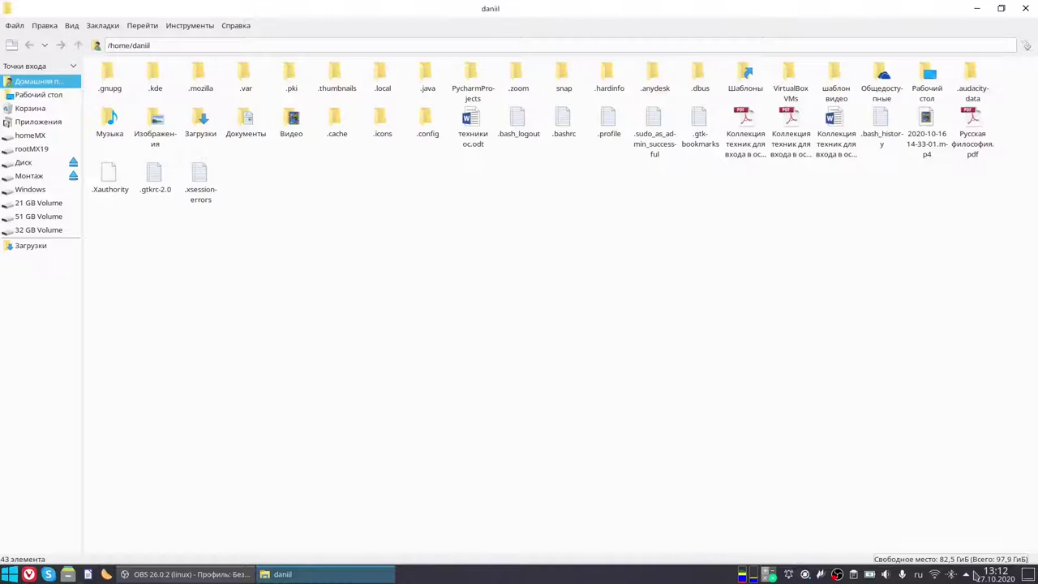
Examine the volume controls for devices and programs, toggling the Увеличить максимальную громкость option
left_click(974, 573)
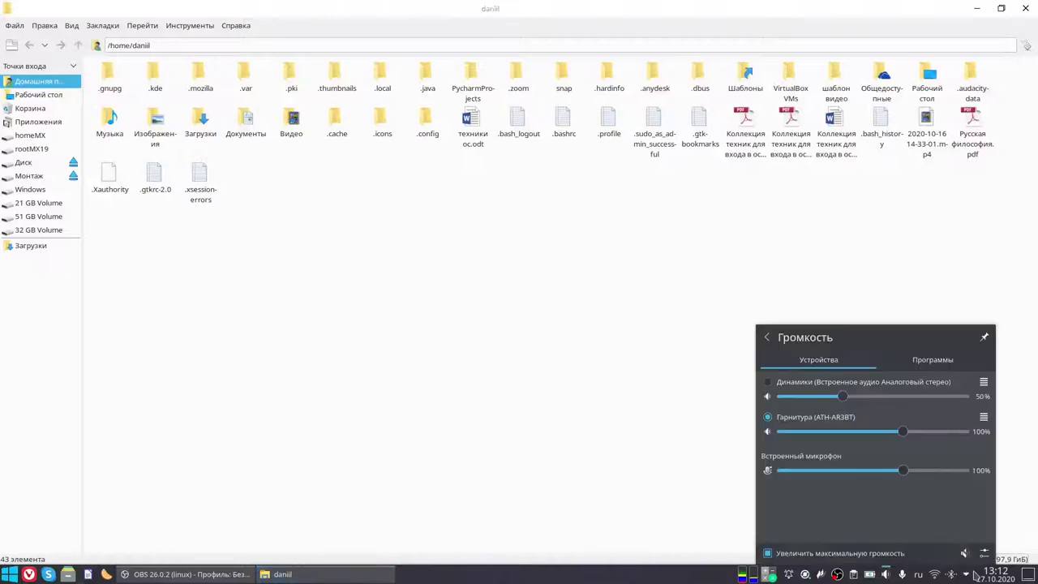
left_click_drag(903, 470, 911, 473)
scroll(911, 473, "down", 1)
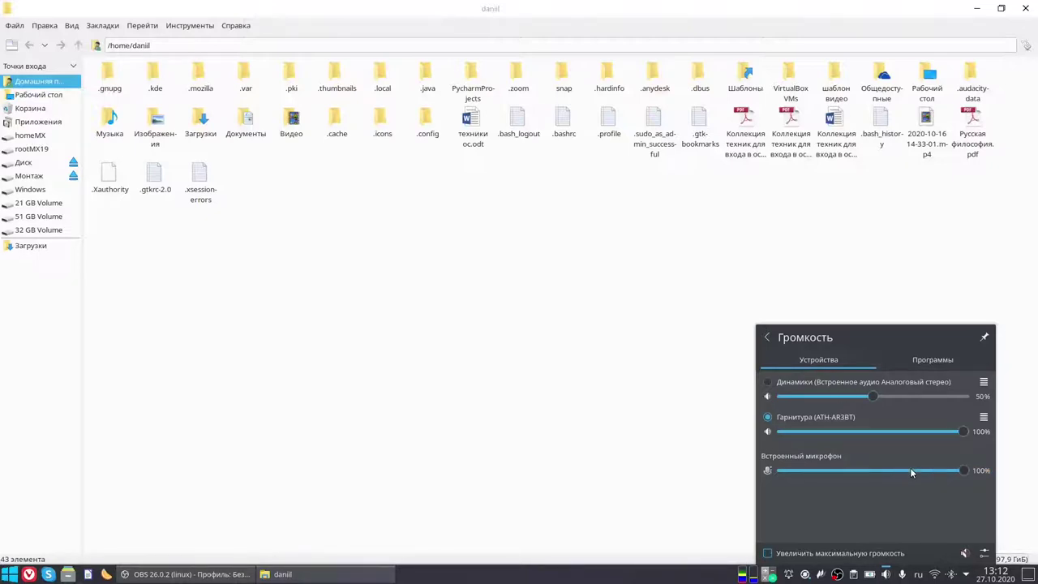
left_click(933, 359)
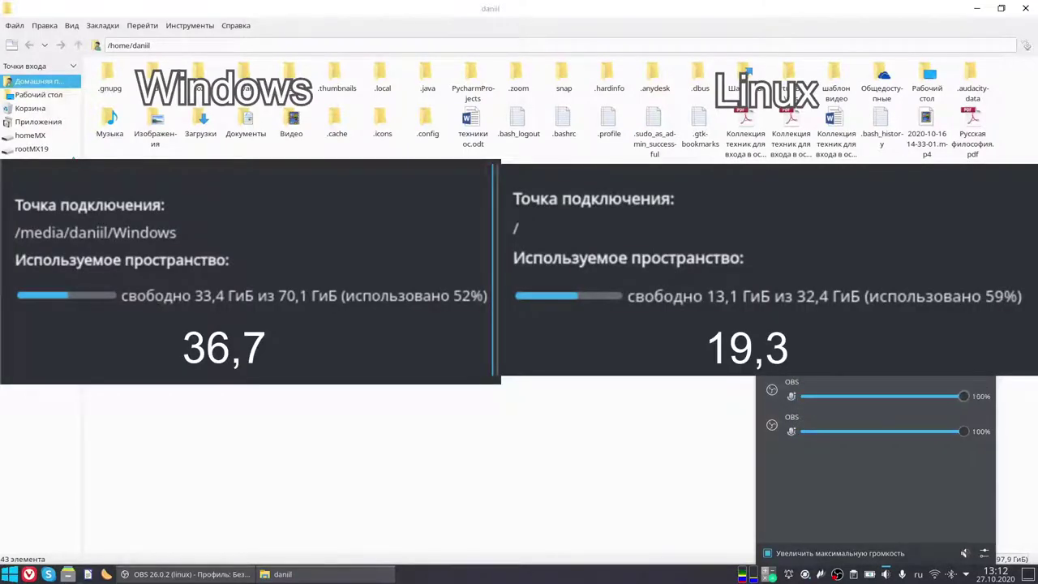
left_click(965, 574)
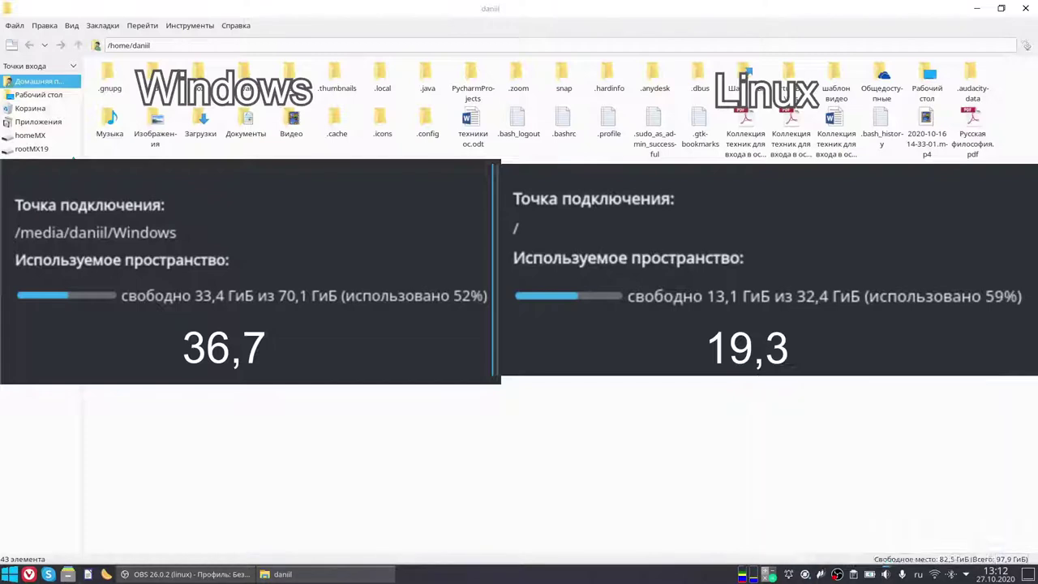
Look through the system notification history and clear the Clementine notifications
left_click(681, 495)
left_click(787, 575)
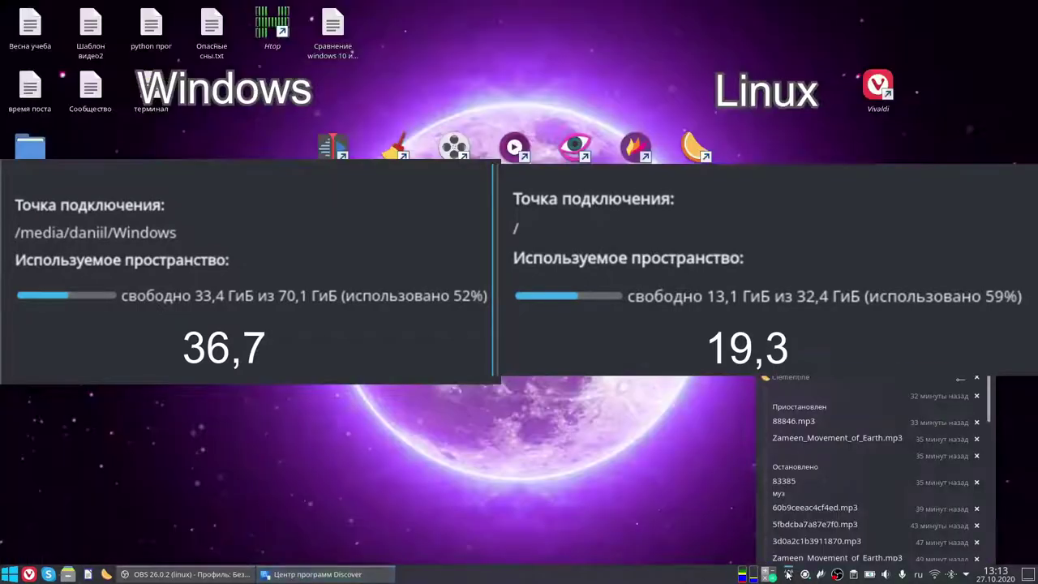
scroll(826, 472, "down", 2)
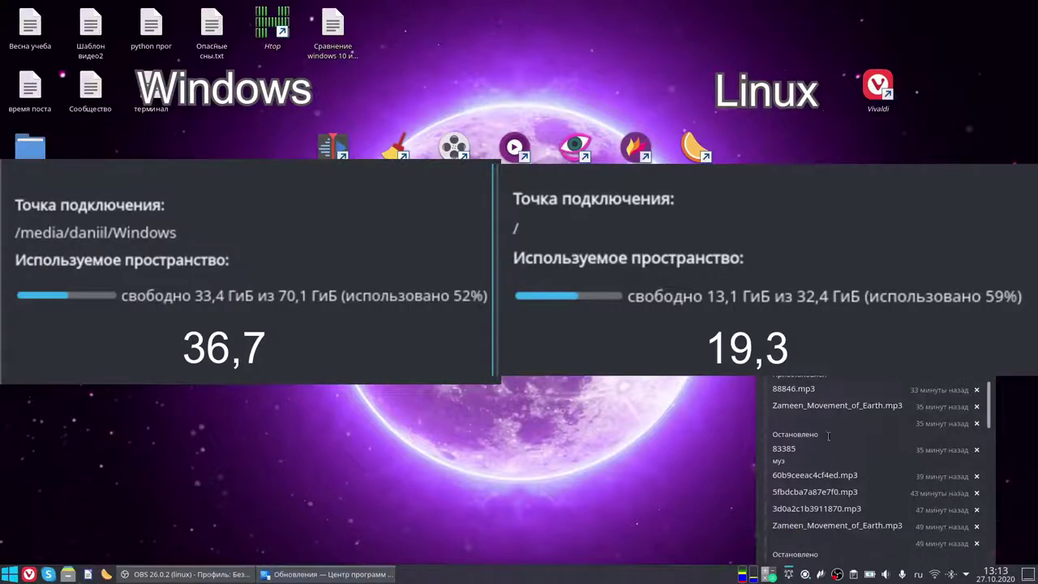
scroll(826, 427, "up", 2)
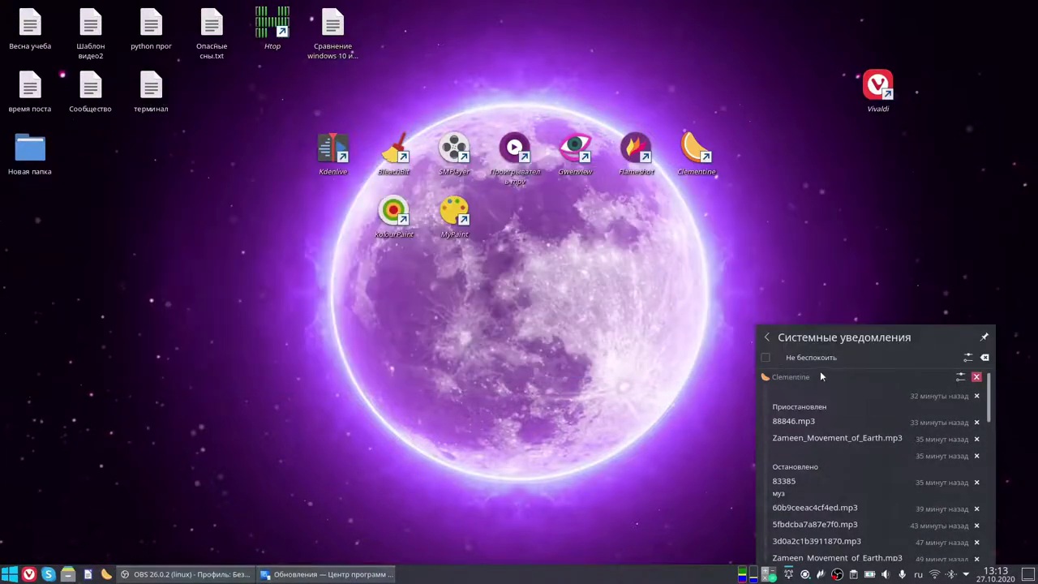
left_click(978, 378)
left_click(979, 377)
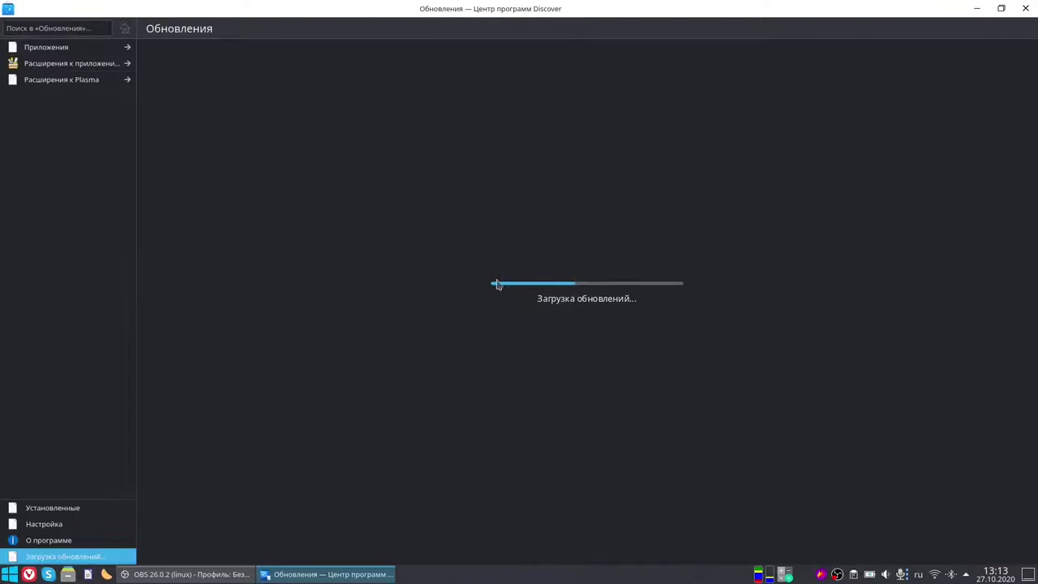
Open the Приложения category in the Discover software center
left_click(62, 51)
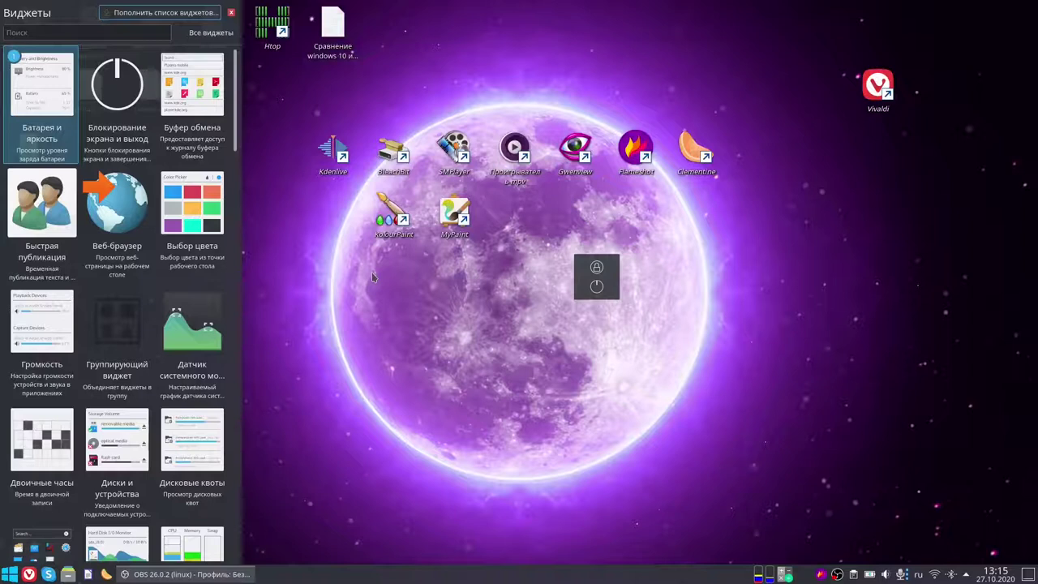
Close the widget list and examine the desktop's options for adding panels, edit mode and creating new items
left_click(372, 271)
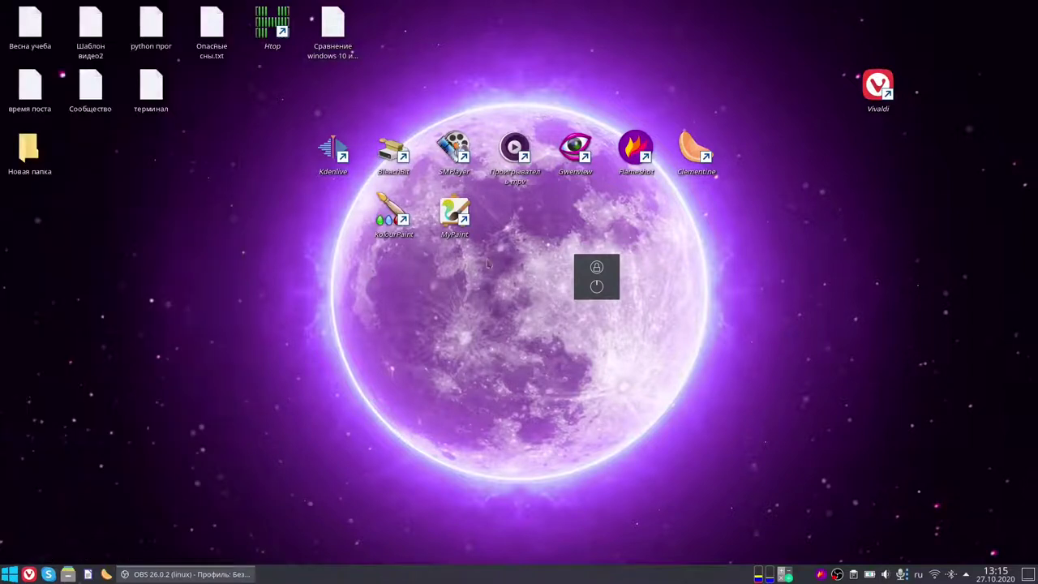
right_click(577, 286)
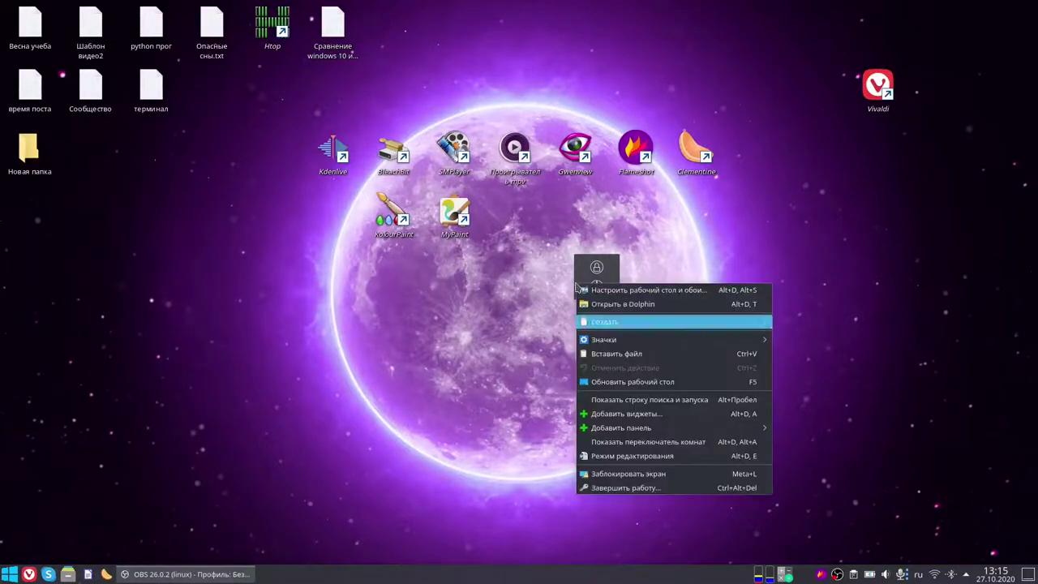
mouse_move(625, 427)
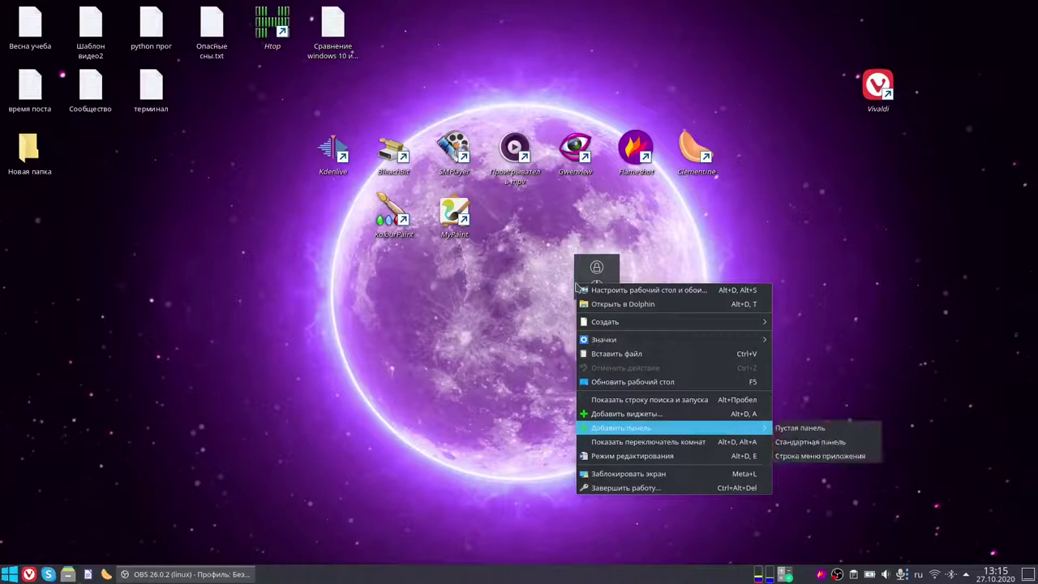
key("Right")
key("Down")
key("Down")
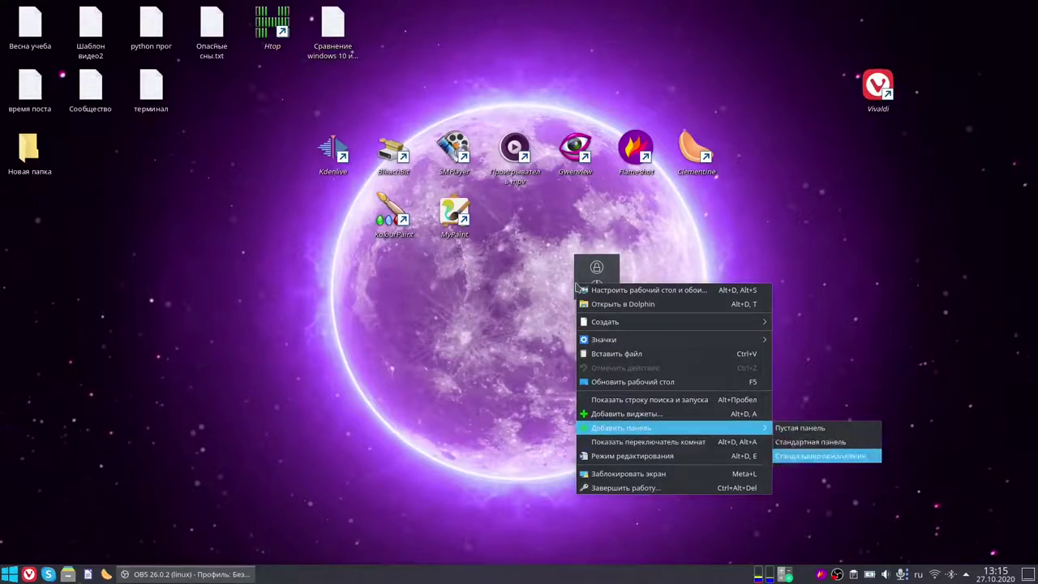
key("Left")
key("Down")
key("Down")
key("Down")
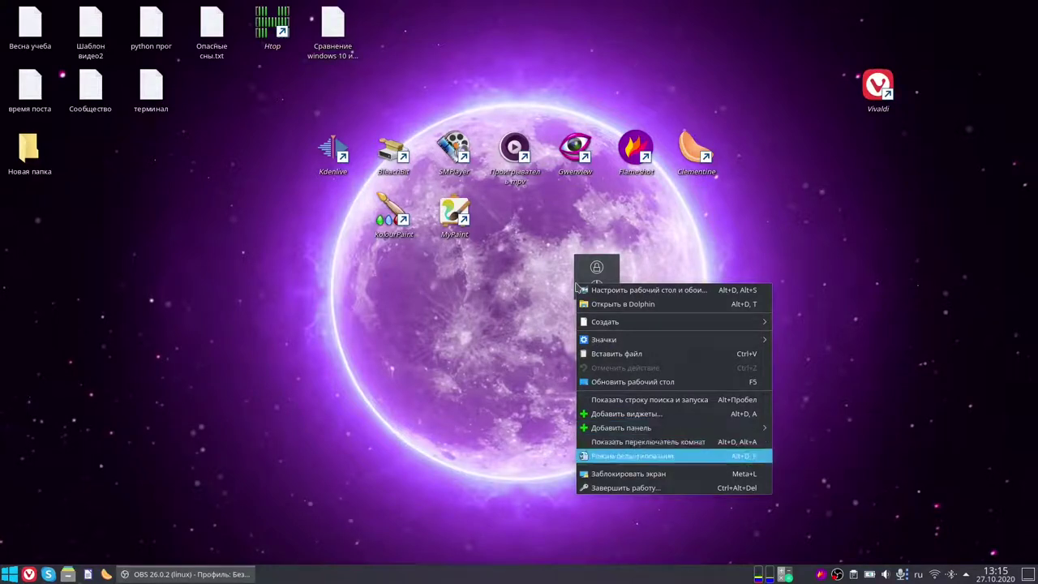
key("Up")
key("Down")
key("Down")
key("Up")
key("Up")
key("Up")
key("Up")
key("Up")
key("Up")
key("Up")
key("Up")
key("Down")
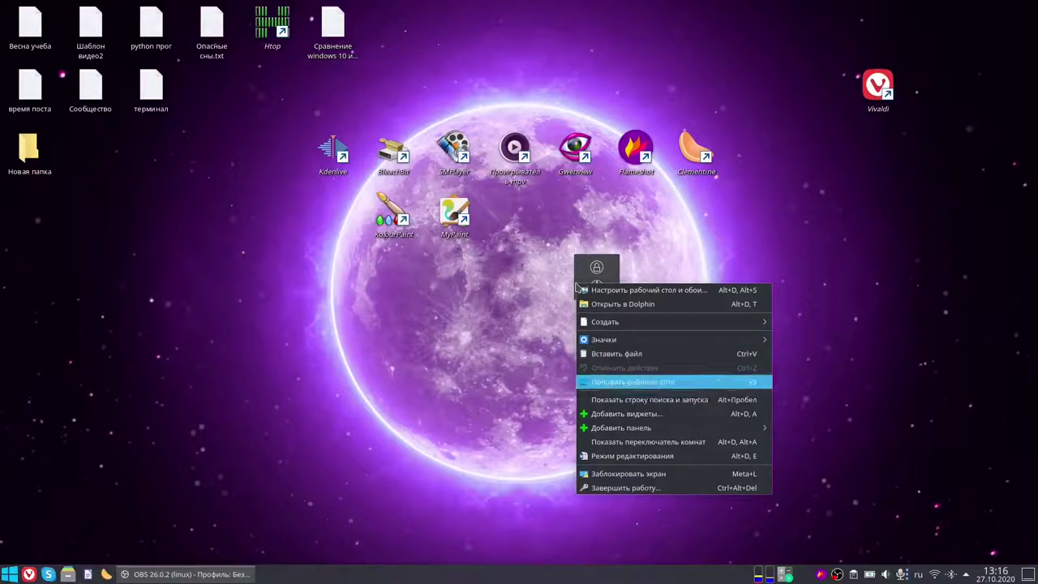
key("Up")
key("Up")
key("Up")
key("Up")
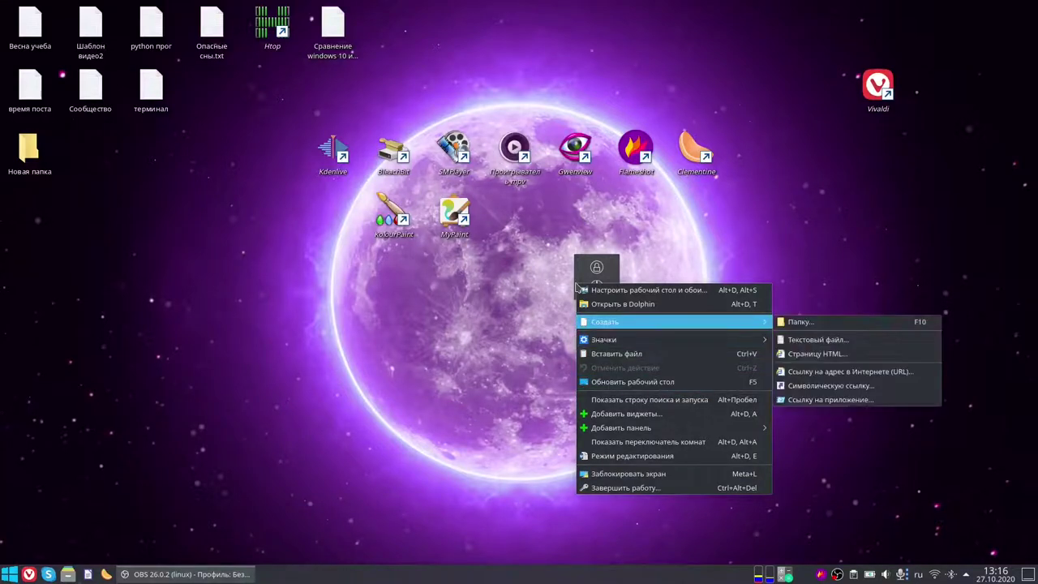
Refresh the desktop with the Обновить рабочий стол command
key("Down")
key("Down")
key("Down")
key("Down")
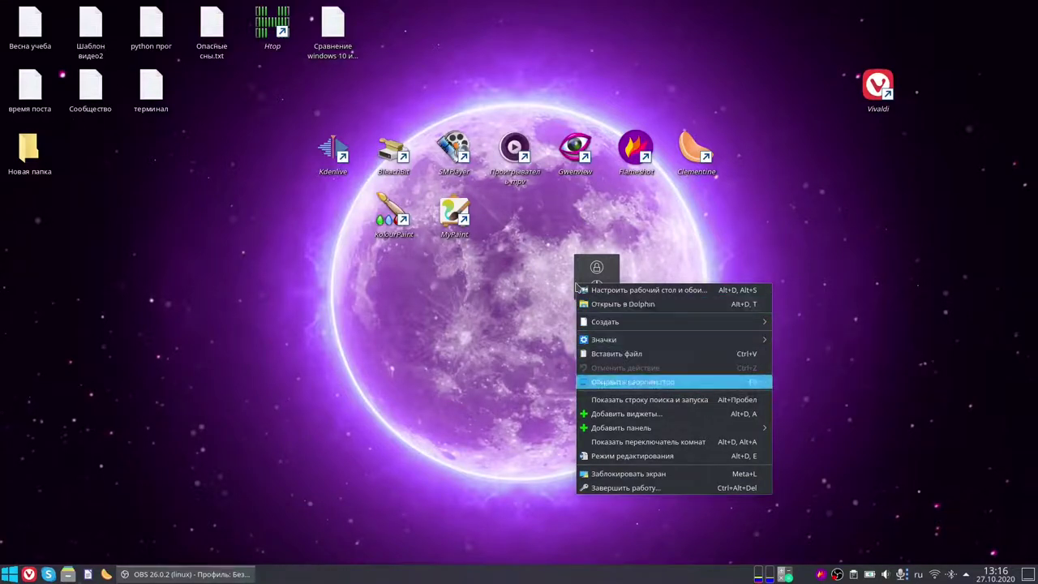
key("Return")
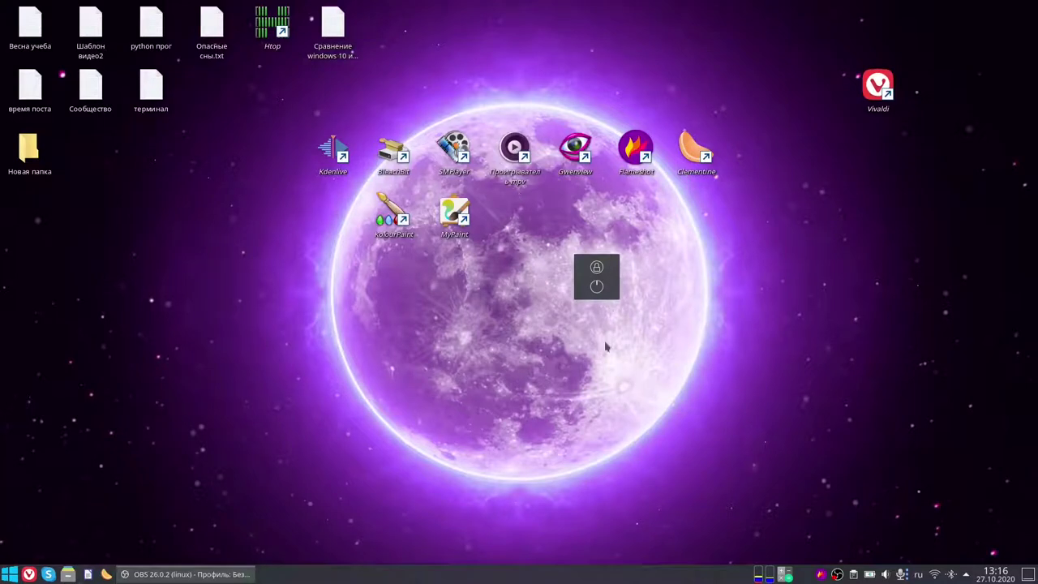
Move the «Блокирование экрана и выход» widget above the shortcut icons in edit mode, and view the desktop wallpaper settings without changing them
right_click(581, 280)
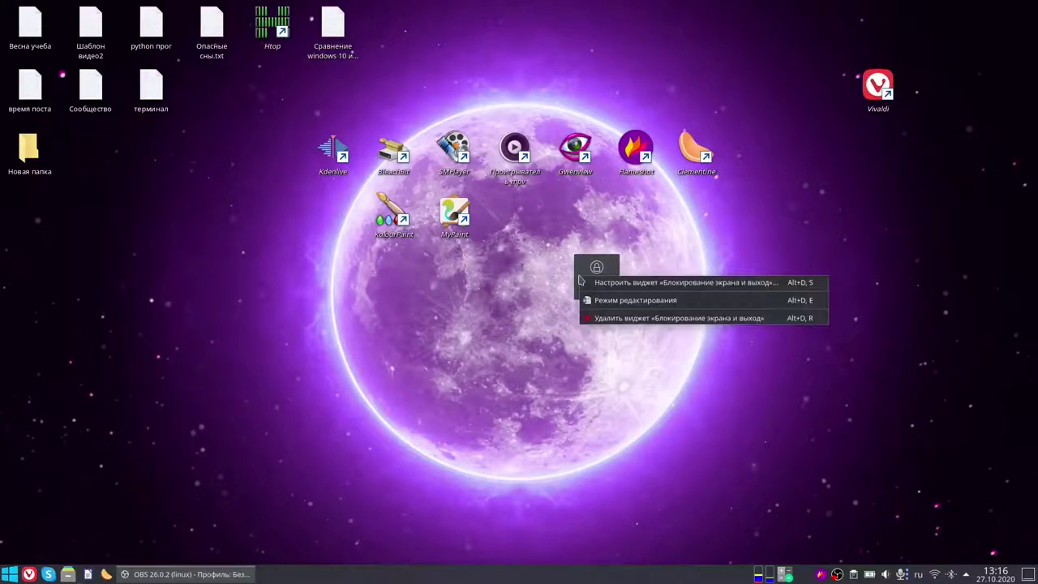
key("Down")
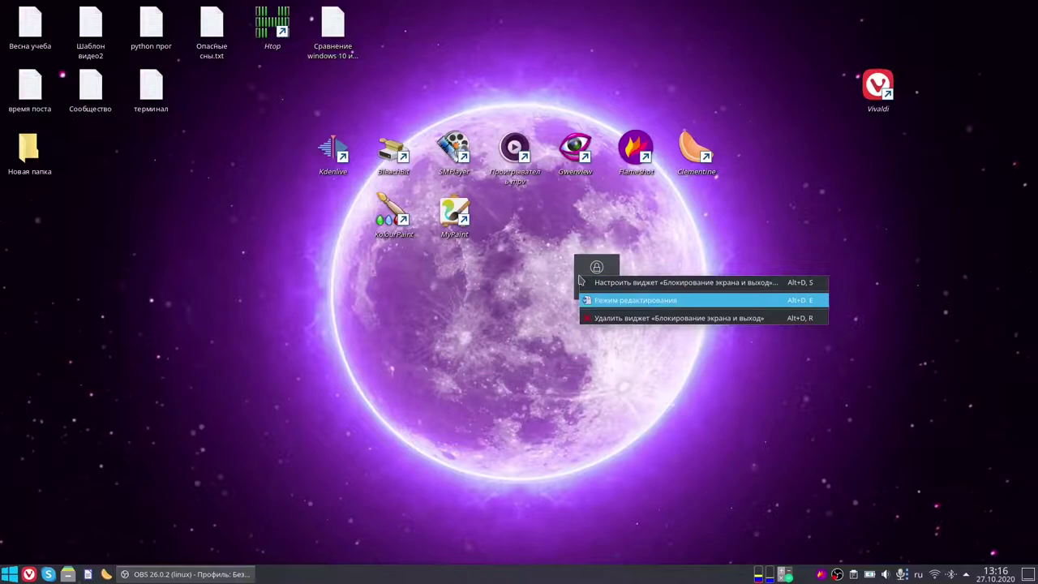
key("Return")
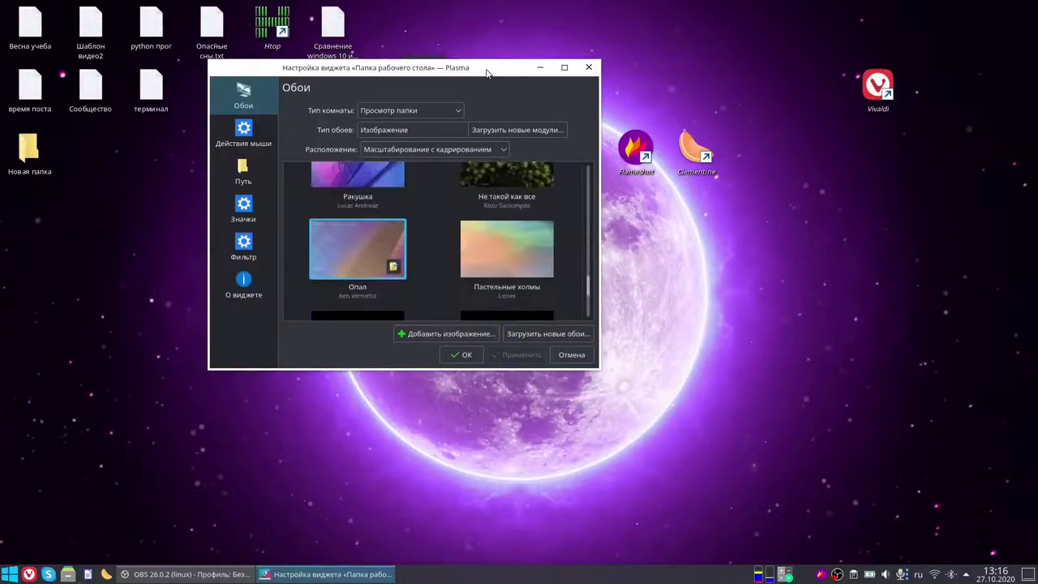
left_click(568, 355)
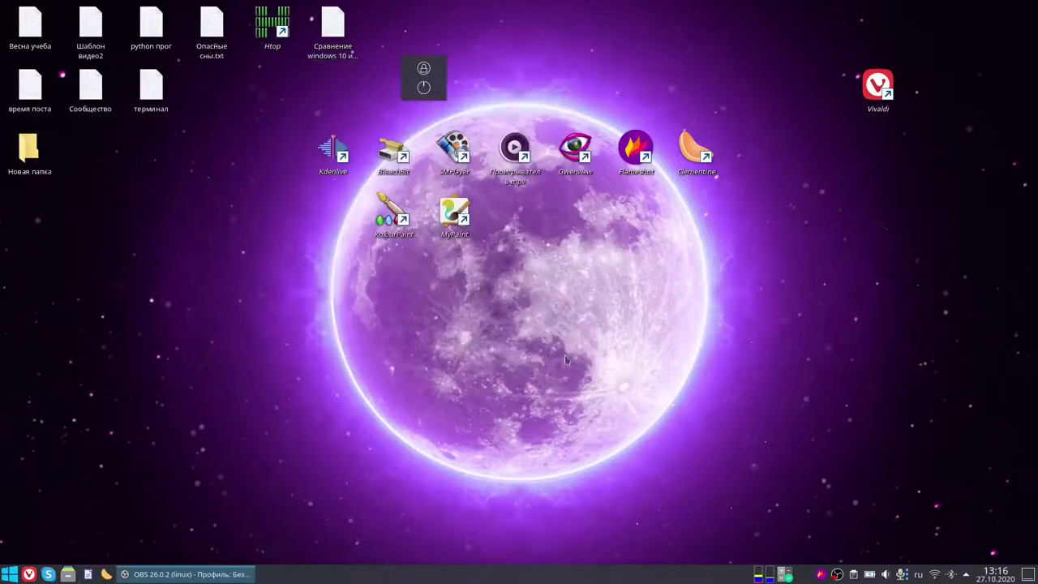
Enter panel edit mode and place the Классическое меню приложений widget on the desktop over the lower part of the moon
right_click(767, 563)
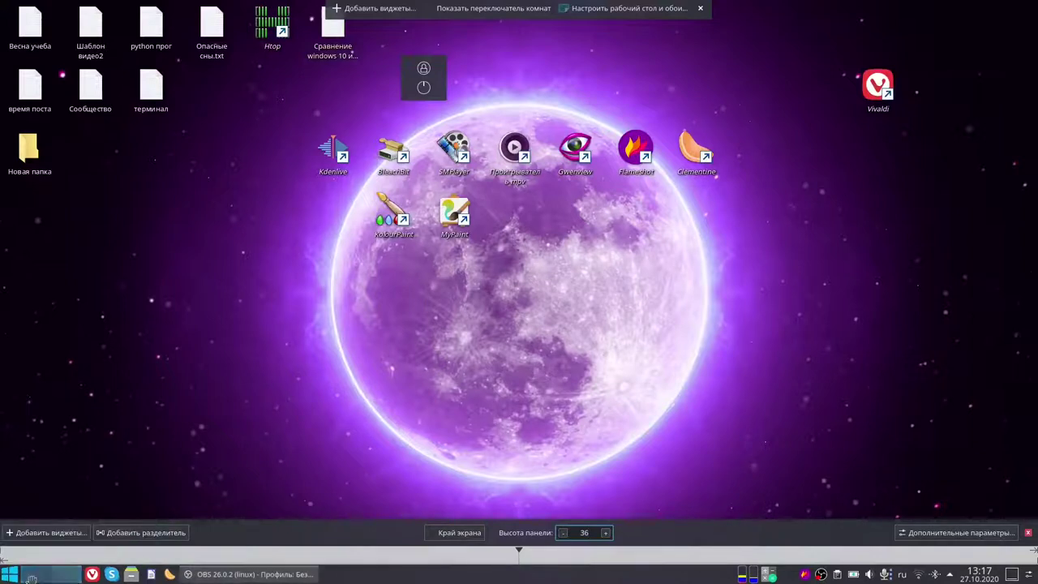
mouse_move(10, 575)
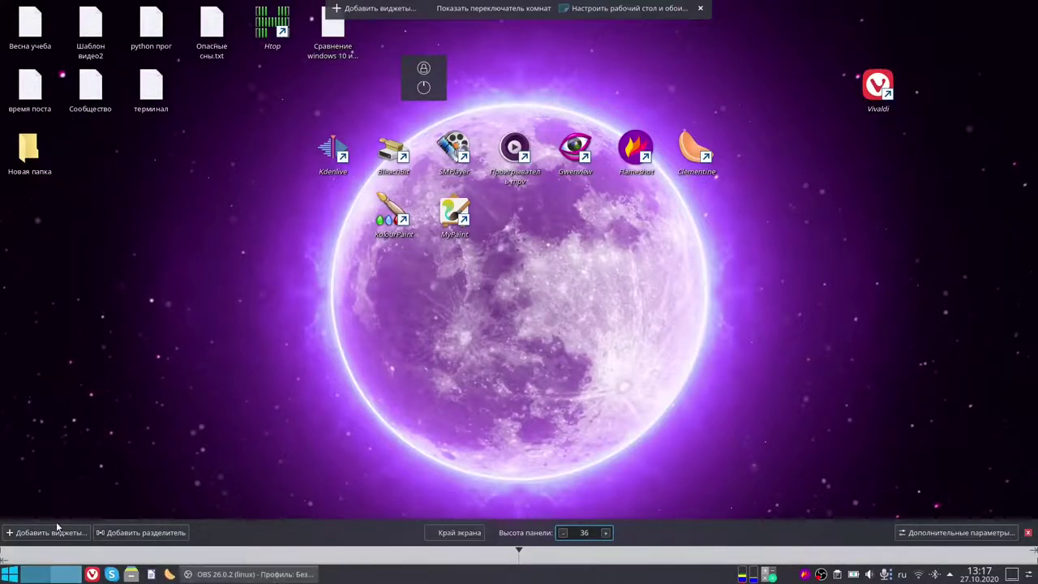
left_click(49, 533)
scroll(36, 537, "up", 2)
scroll(36, 537, "up", 3)
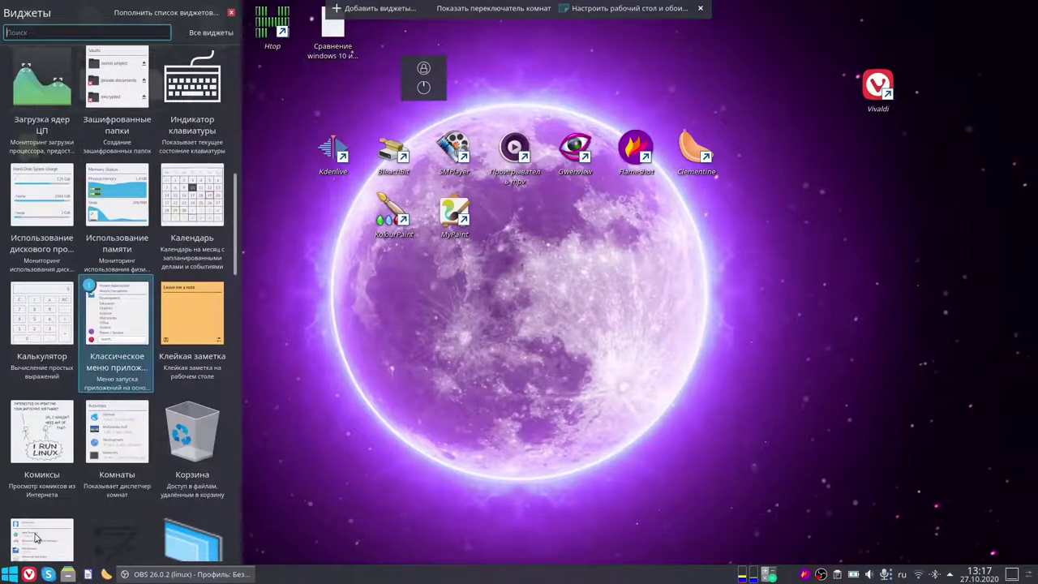
scroll(36, 537, "up", 1)
left_click_drag(36, 537, 455, 362)
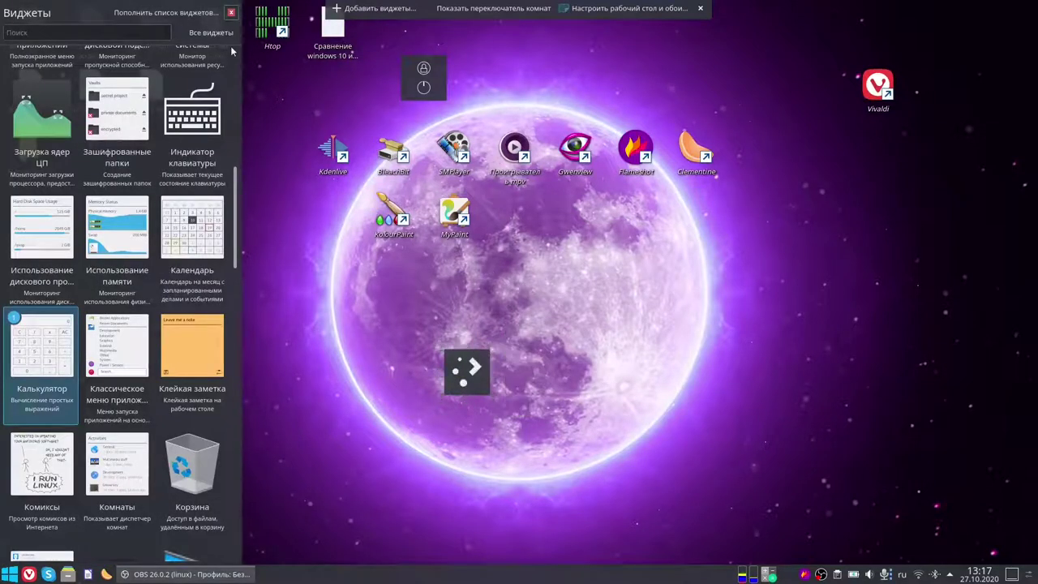
left_click(232, 13)
Compare the menu of the desktop's Классическое меню приложений widget with the panel's application menu, and remove the widget
mouse_move(470, 370)
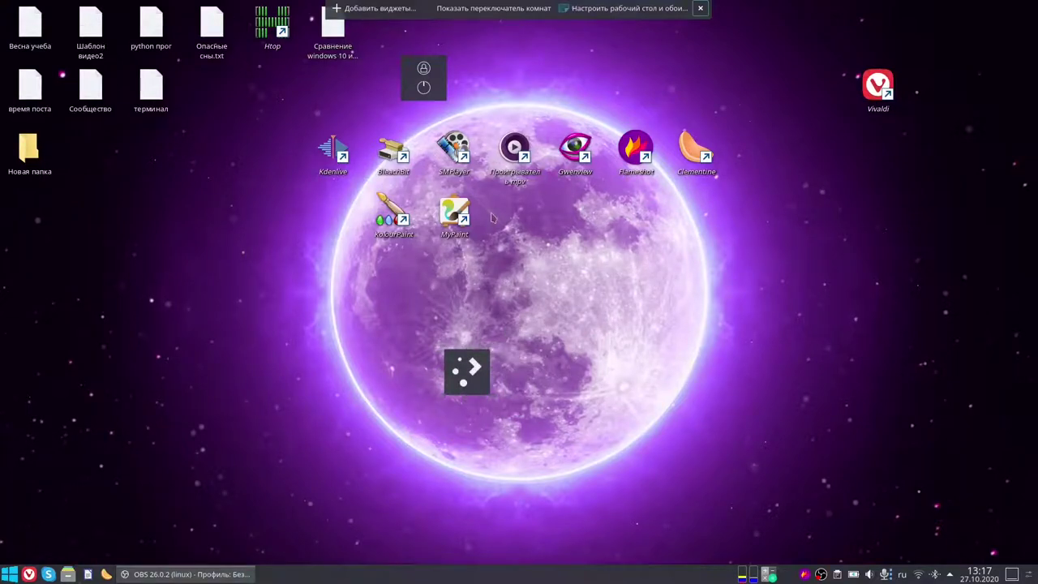
left_click(476, 380)
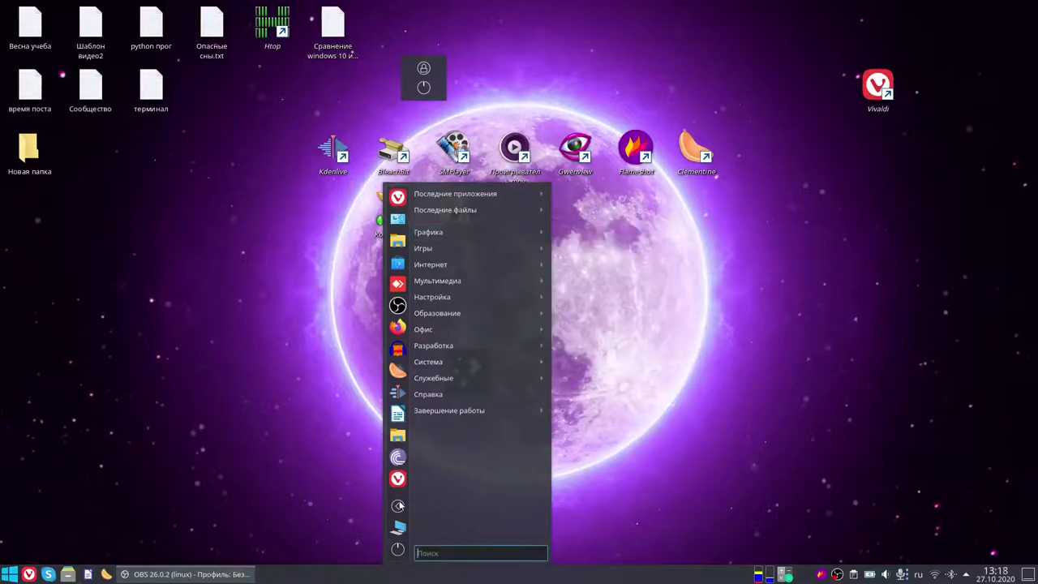
left_click(10, 575)
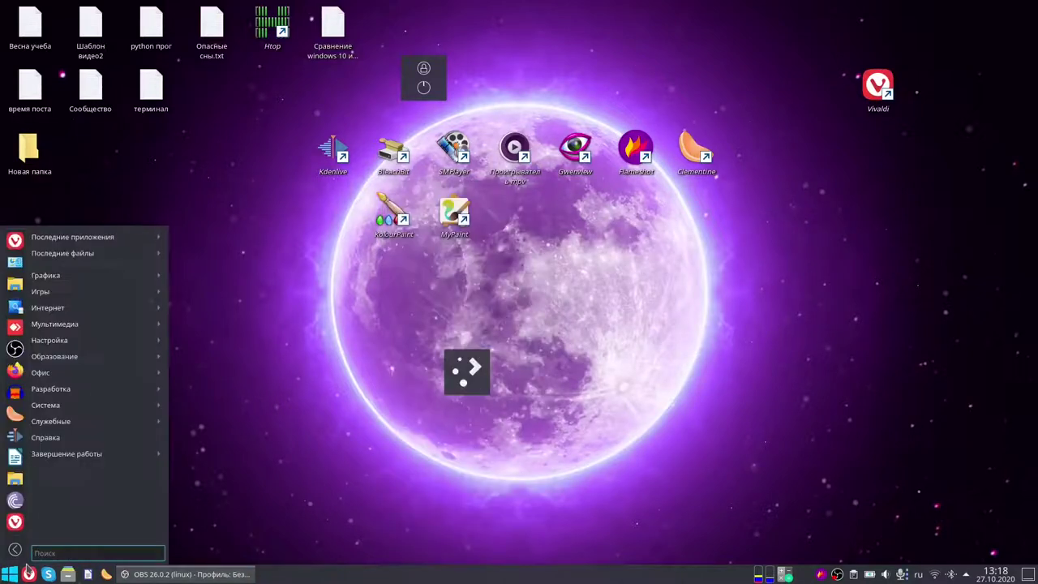
left_click(443, 377)
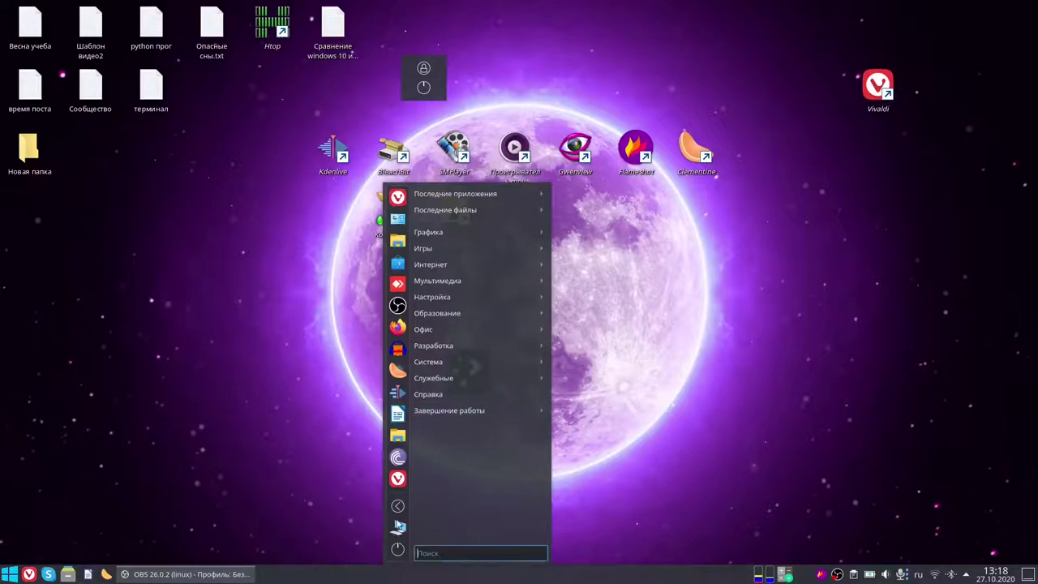
left_click(641, 321)
right_click(501, 384)
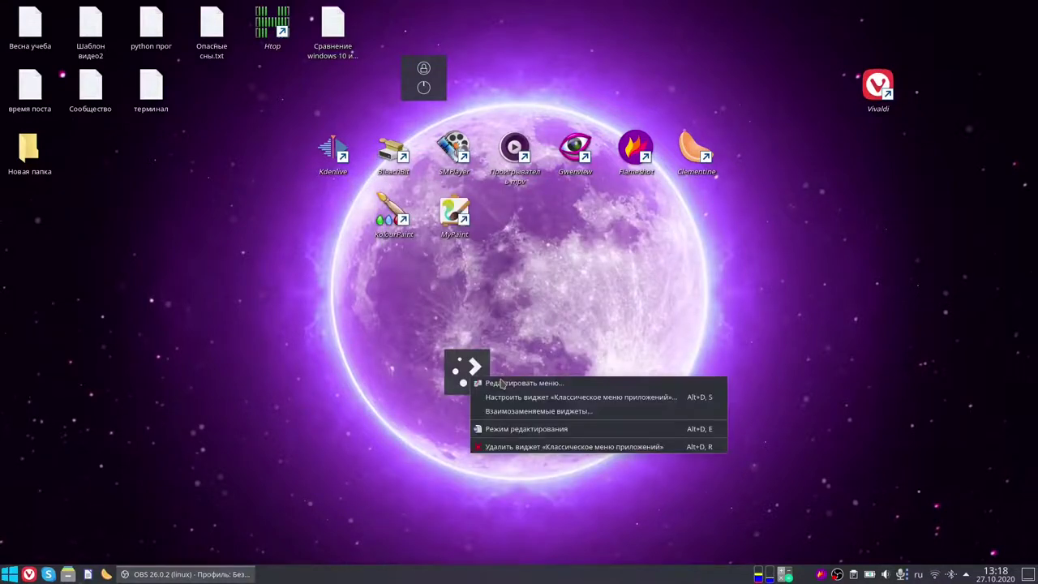
left_click(519, 446)
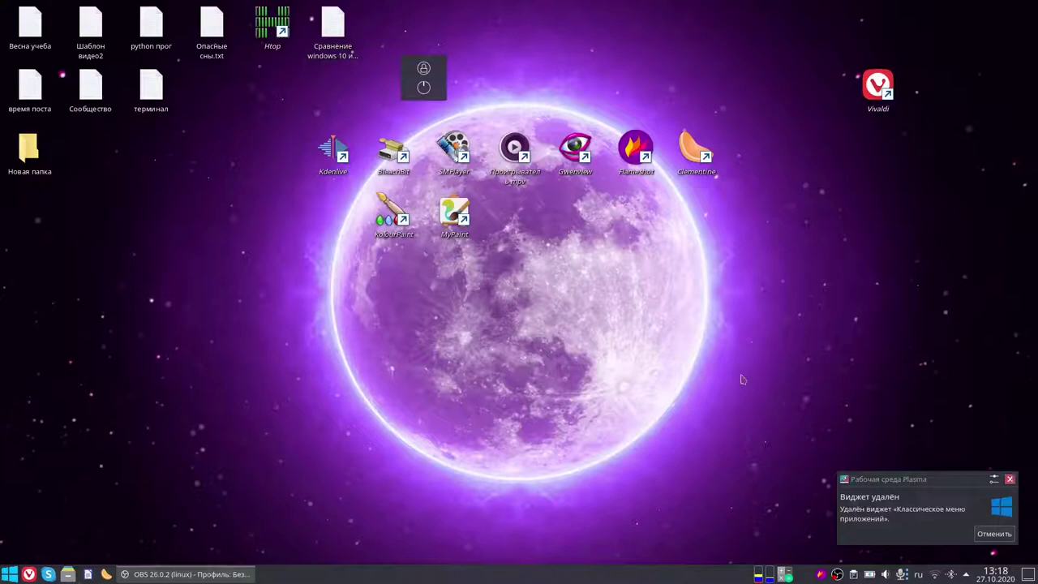
Move the «Блокирование экрана и выход» widget in edit mode to just below the Новая папка icon
right_click(404, 74)
left_click(462, 99)
left_click_drag(410, 80, 41, 245)
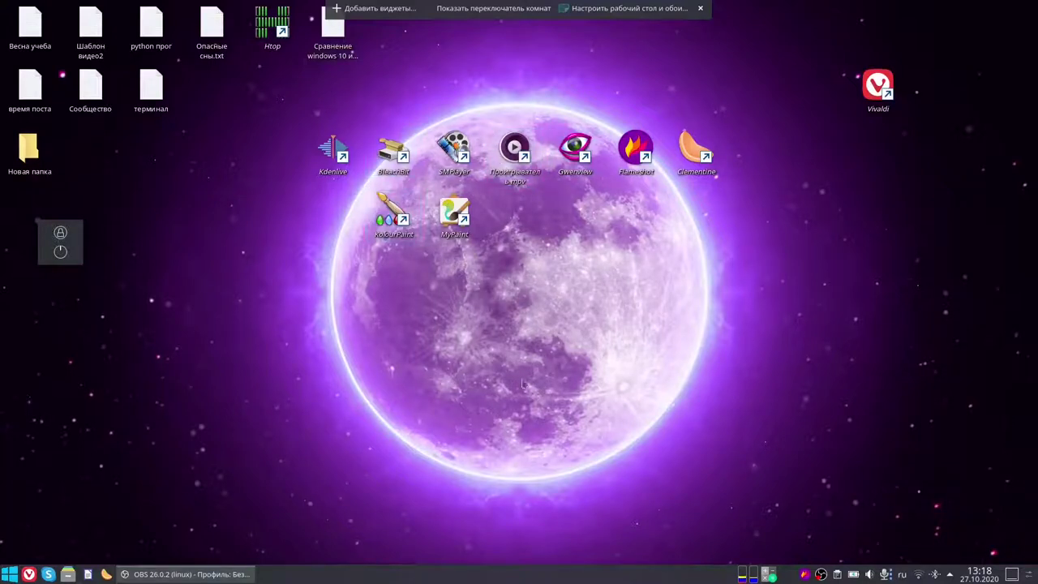
left_click(767, 573)
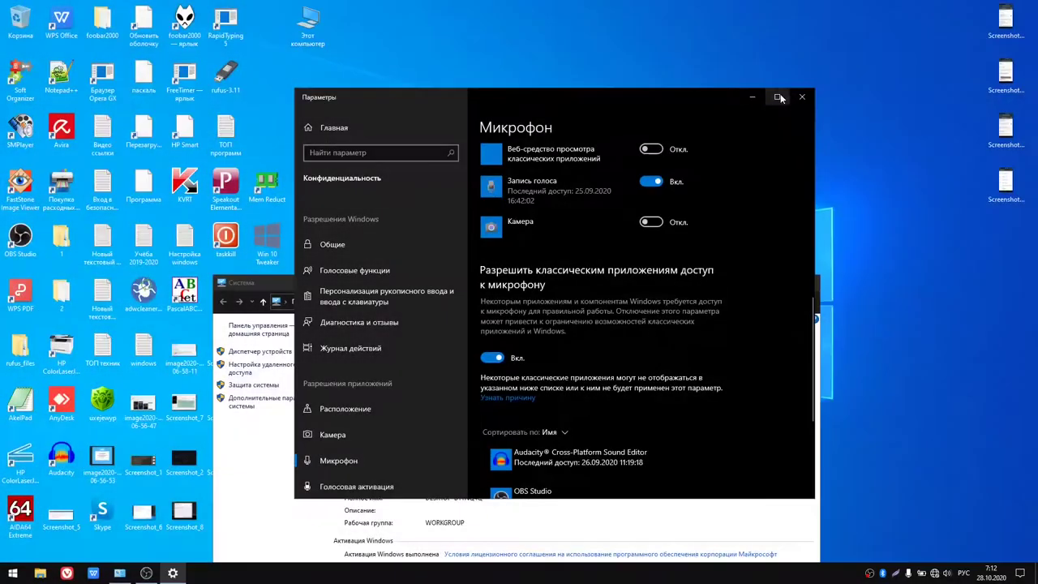
Maximize the Windows Параметры window and review the Микрофон access permissions for the device and apps
left_click(778, 98)
scroll(439, 428, "up", 5)
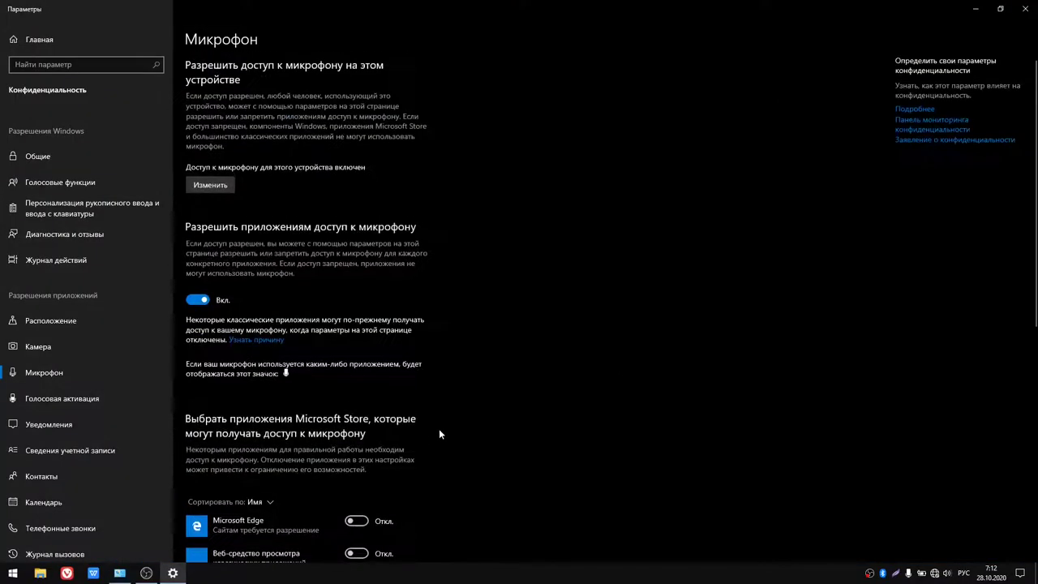
scroll(434, 411, "down", 3)
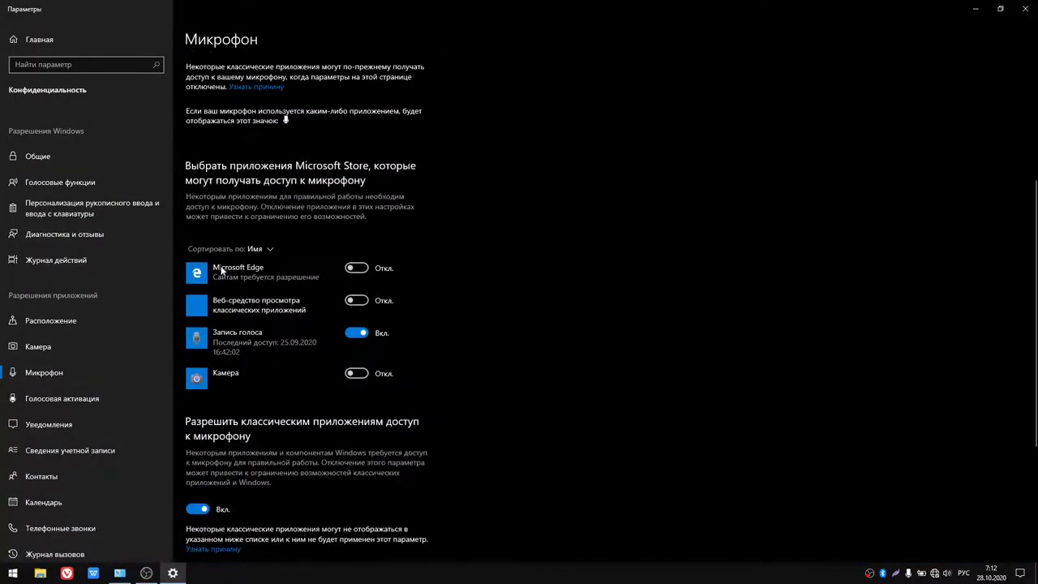
Go to the settings home, open the Система category and look through its Дисплей page
left_click(21, 45)
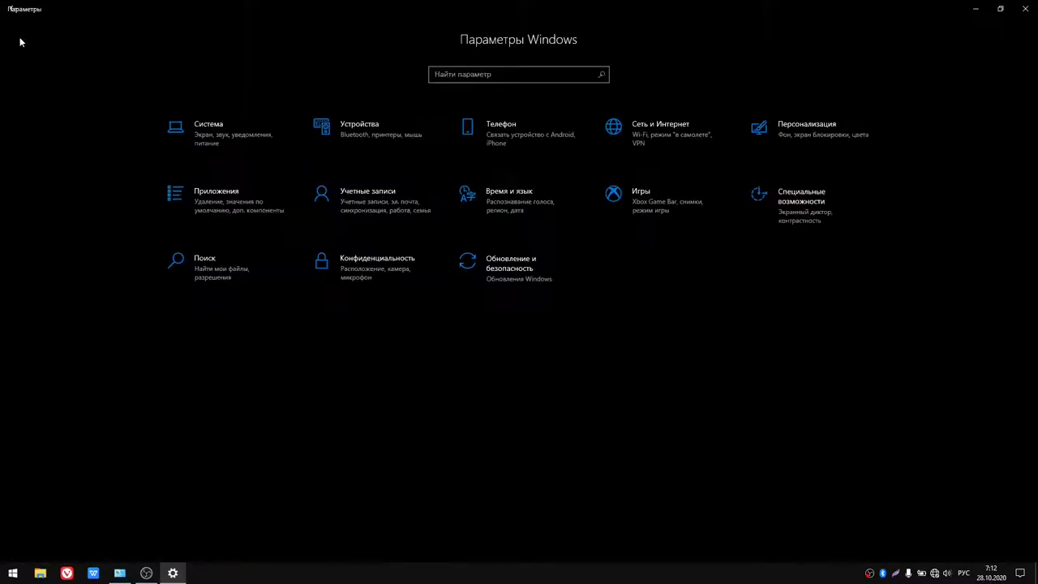
left_click(230, 126)
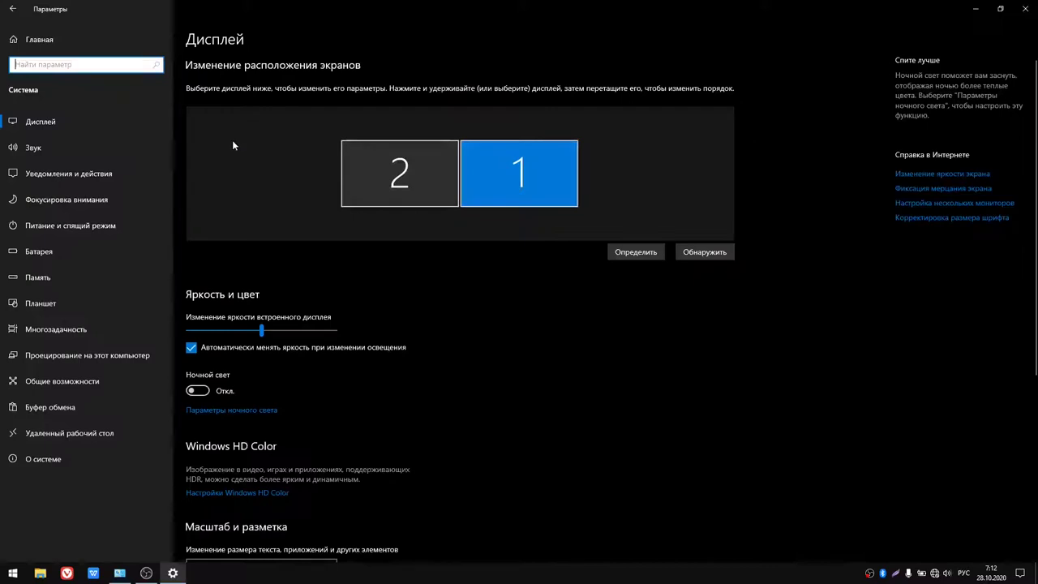
scroll(260, 294, "down", 5)
scroll(260, 294, "up", 5)
View the Батарея page and examine the device and Windows specifications on the О системе page
left_click(49, 252)
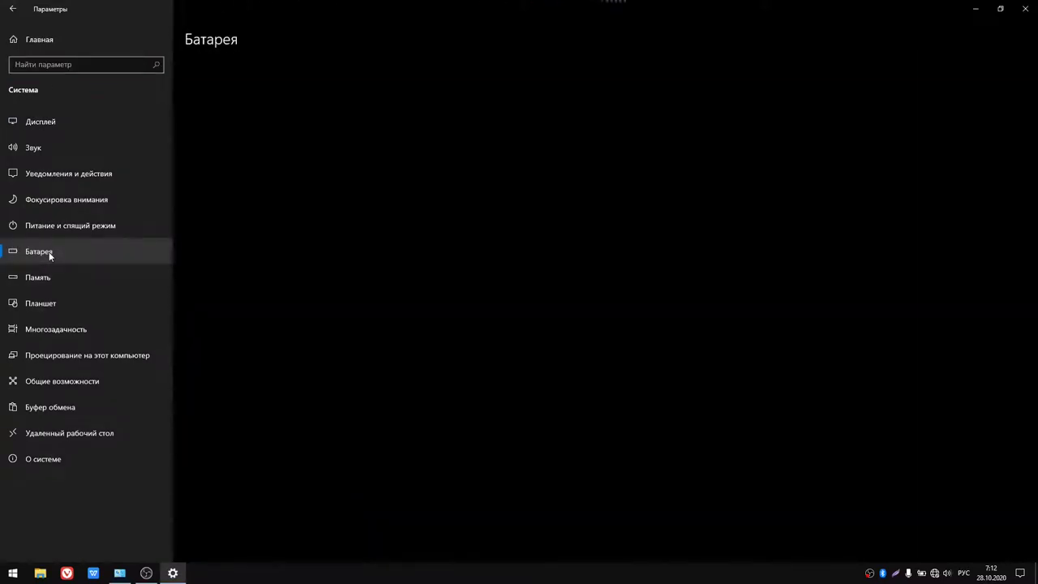
left_click(39, 461)
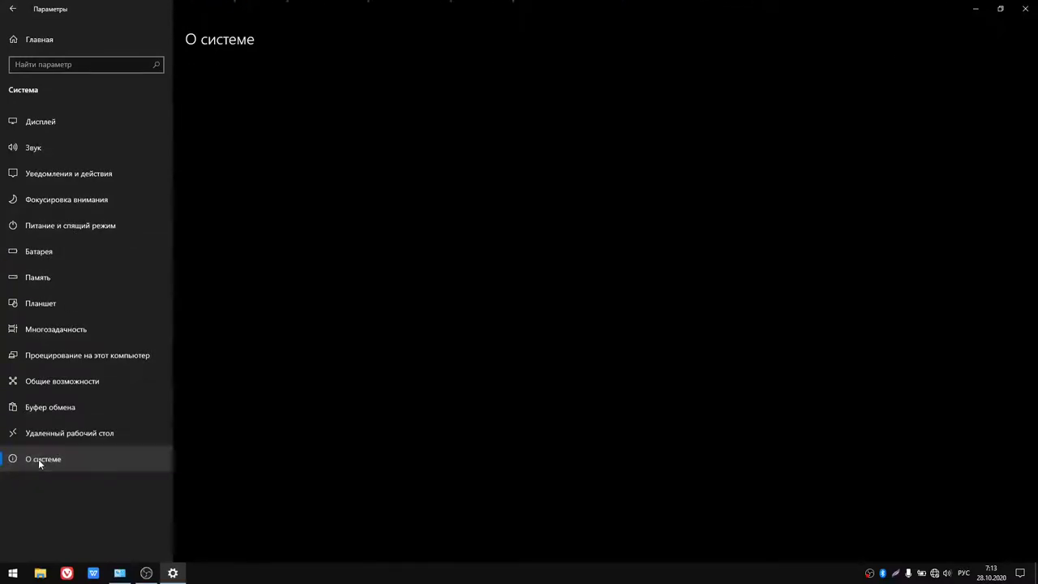
scroll(483, 383, "down", 2)
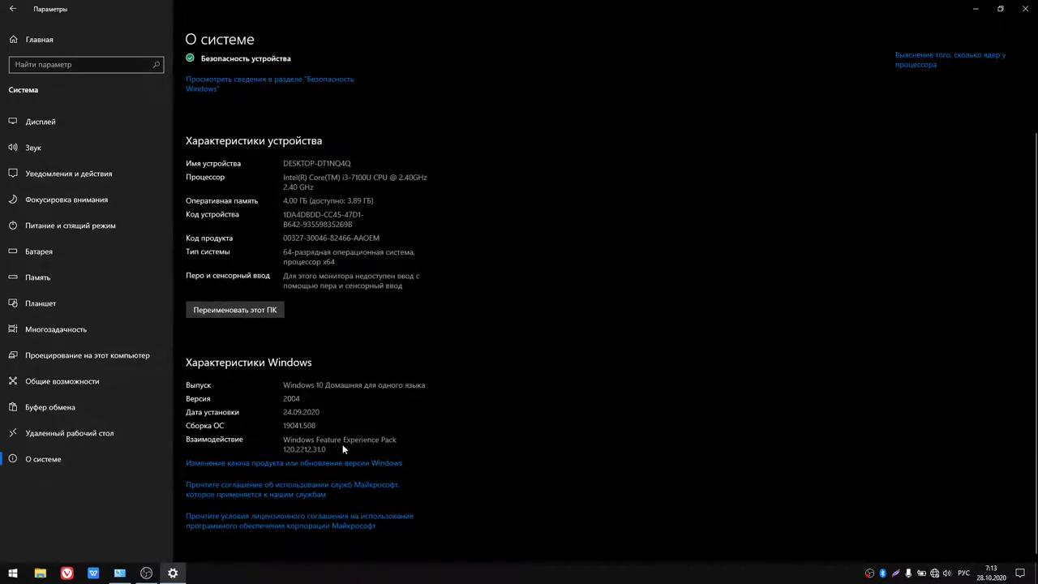
scroll(324, 531, "up", 2)
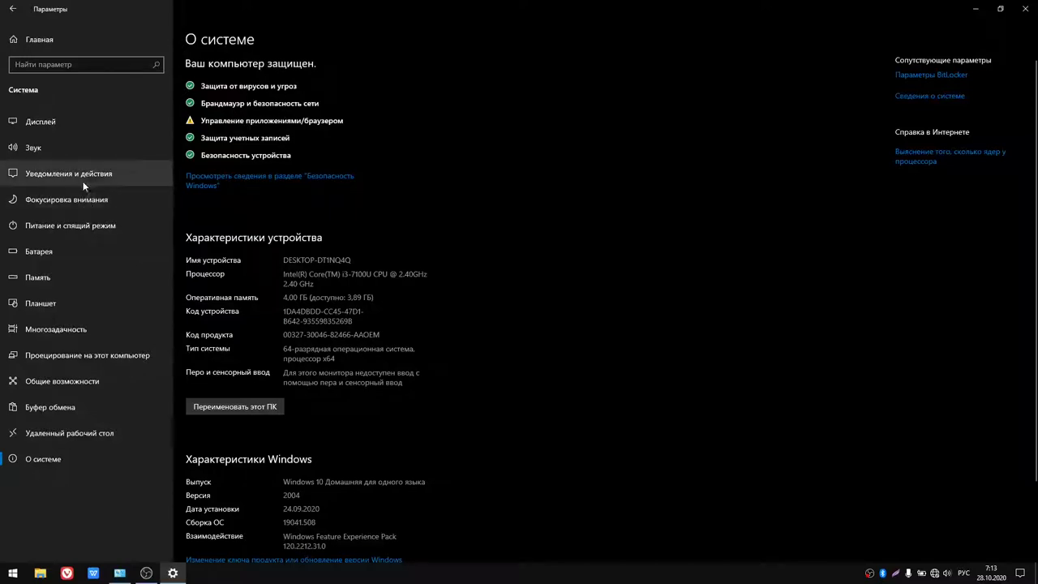
View the Фокусировка внимания, Уведомления и действия and Дисплей pages of the system settings
left_click(89, 205)
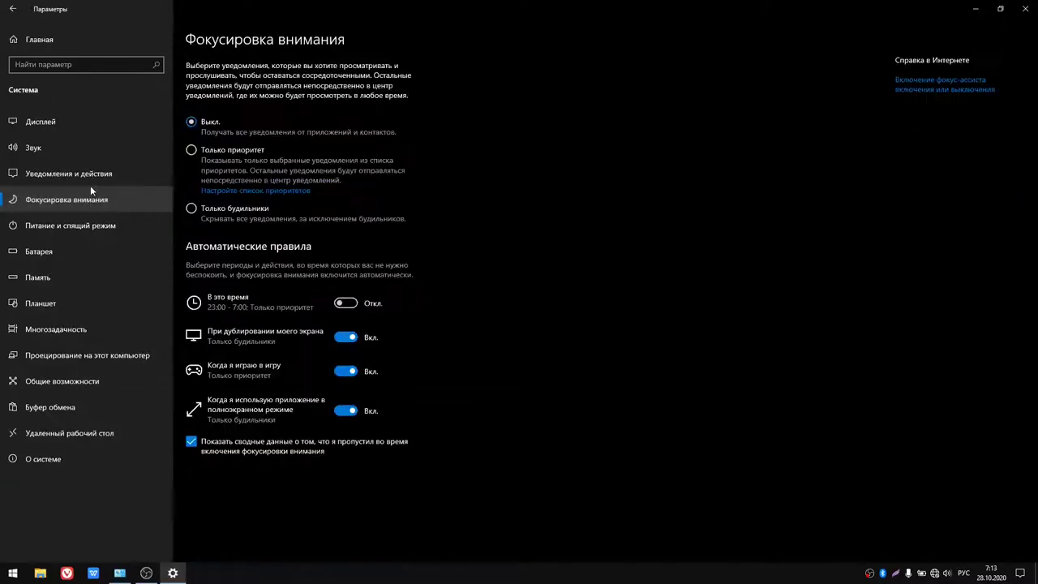
left_click(91, 178)
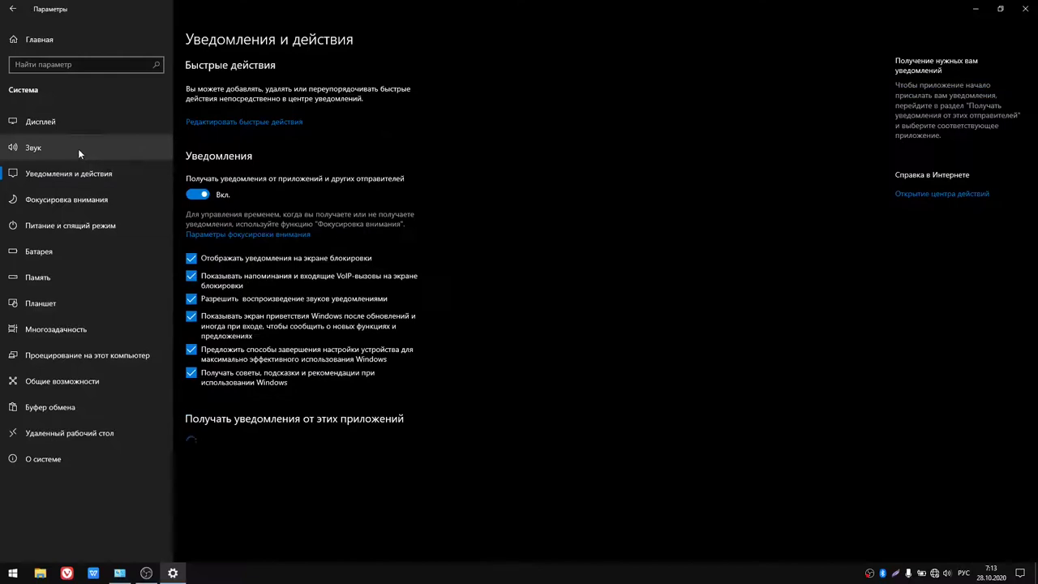
left_click(64, 122)
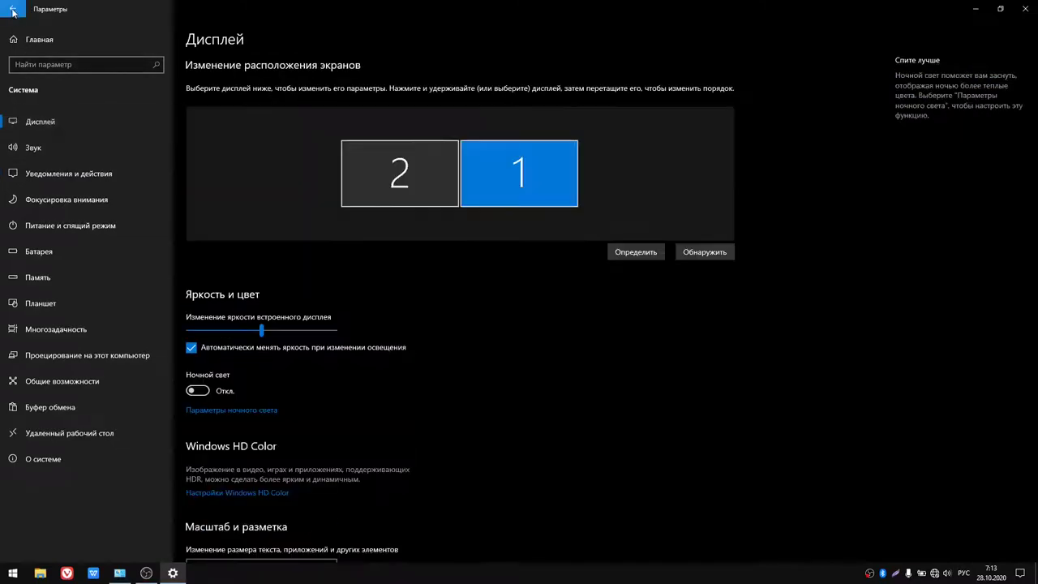
Open the Персонализация category and check the position and background type choices on the Фон page without changing them
left_click(13, 12)
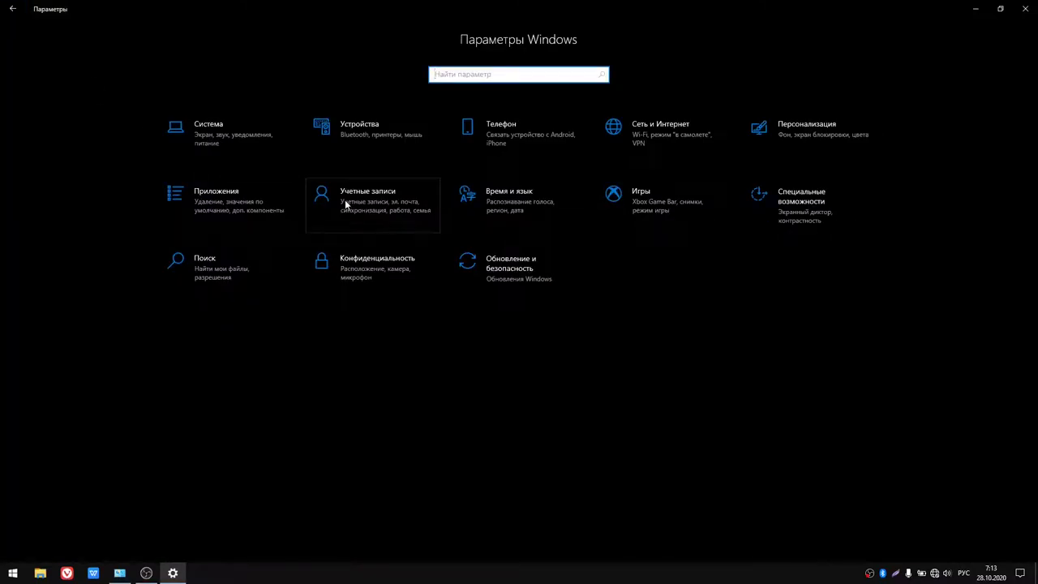
left_click(813, 131)
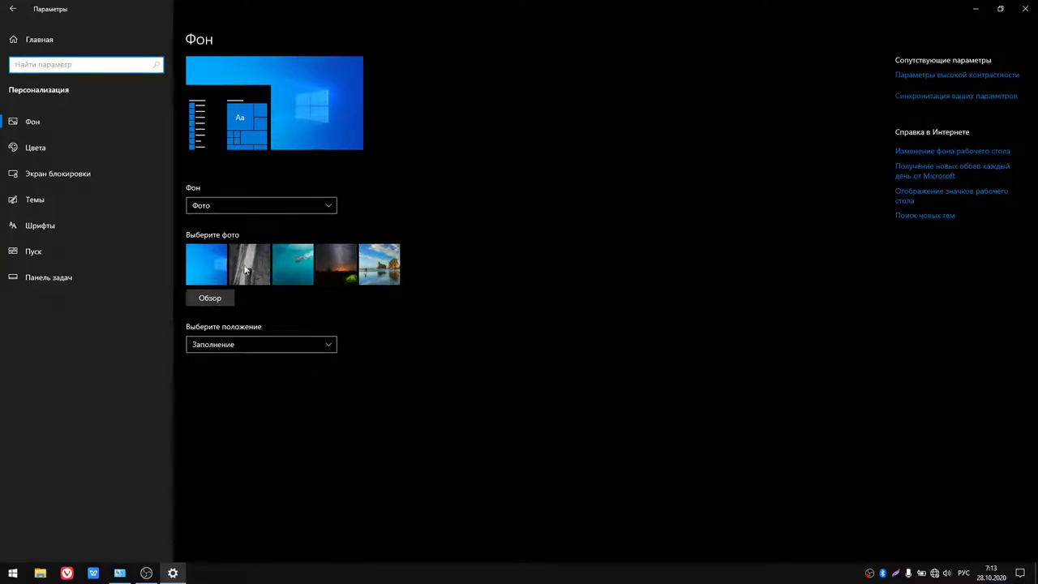
left_click(277, 344)
left_click(278, 344)
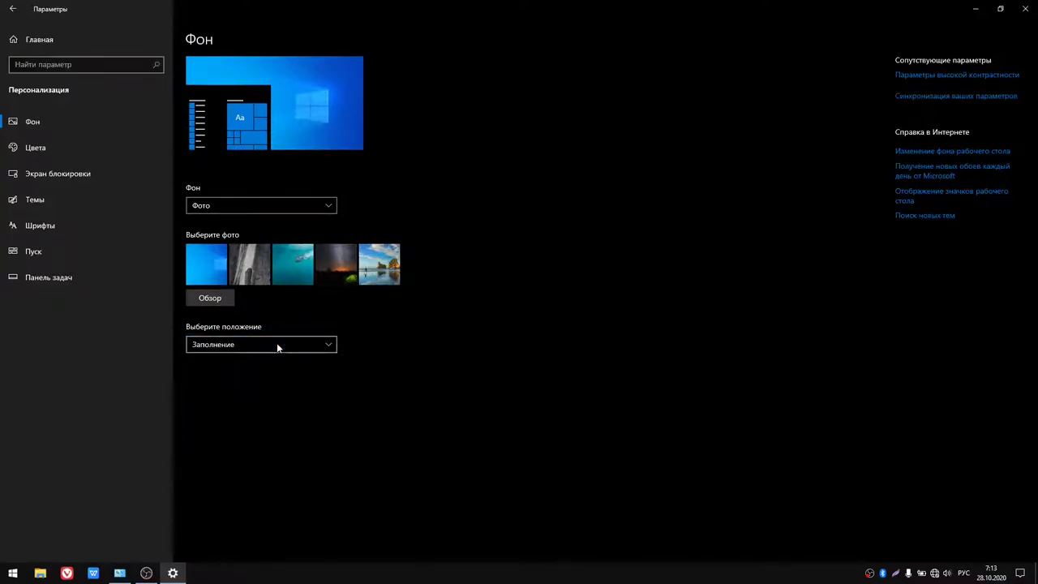
left_click(277, 345)
left_click(276, 345)
left_click(248, 203)
left_click(249, 205)
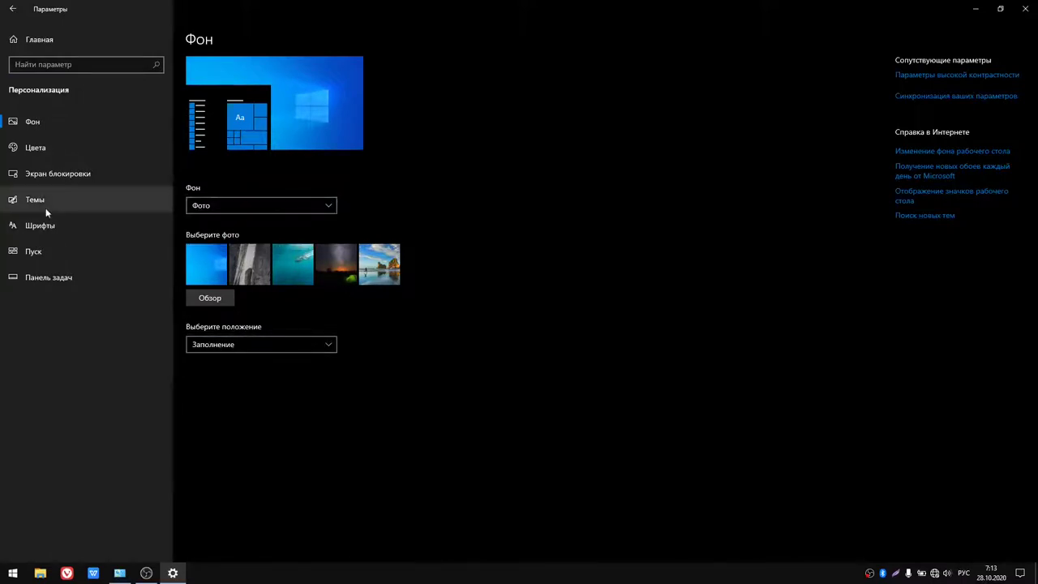
View the Цвета page alongside the Start menu's look, and open the Экран блокировки personalization page
left_click(59, 148)
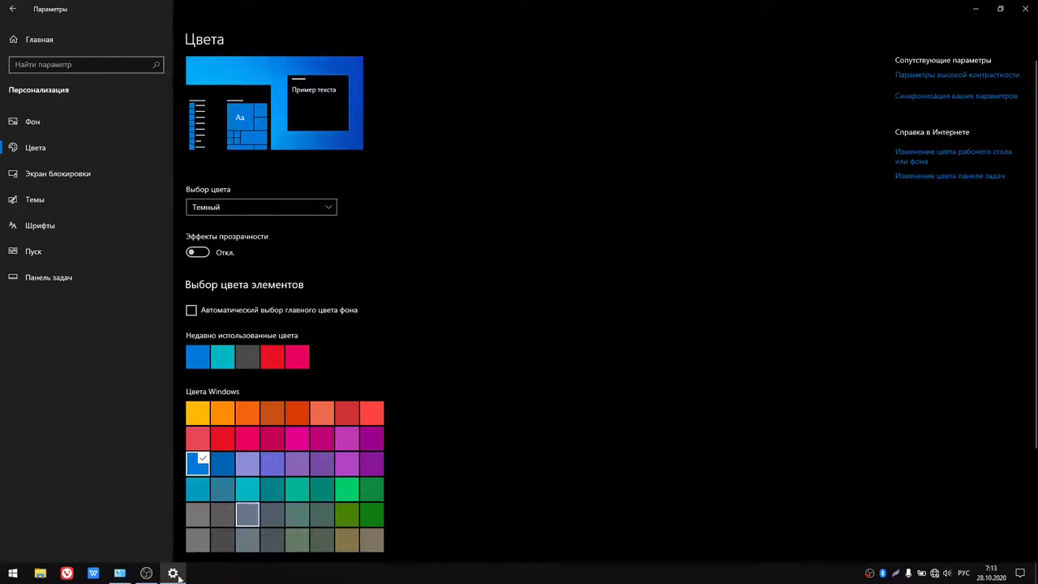
left_click(3, 575)
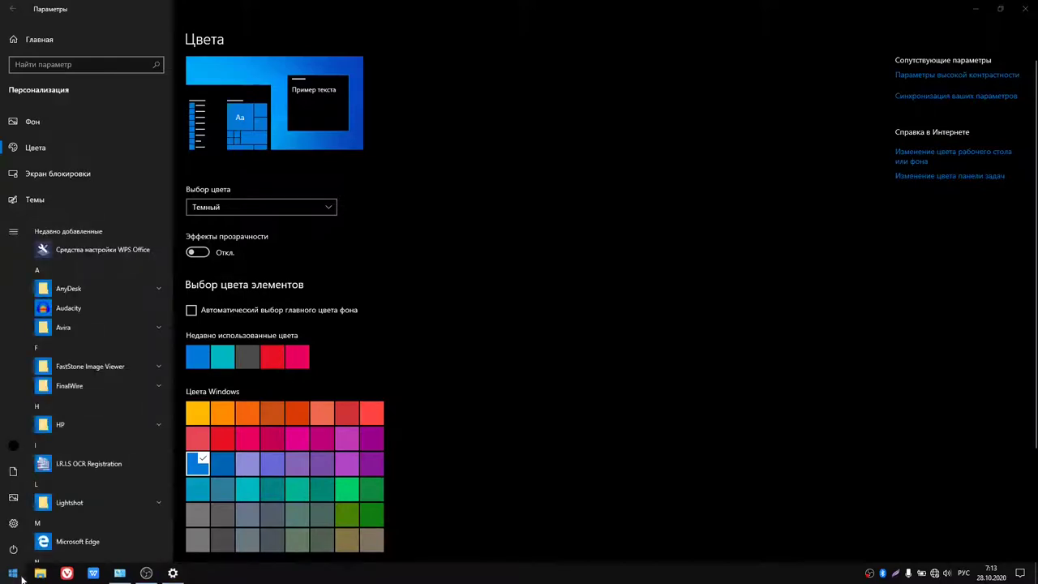
left_click(425, 400)
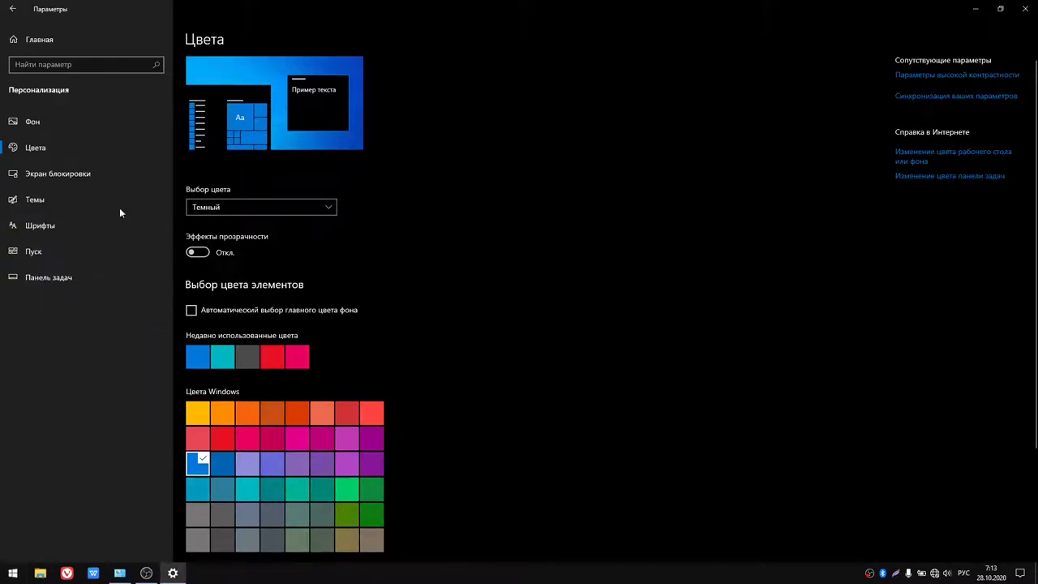
left_click(90, 180)
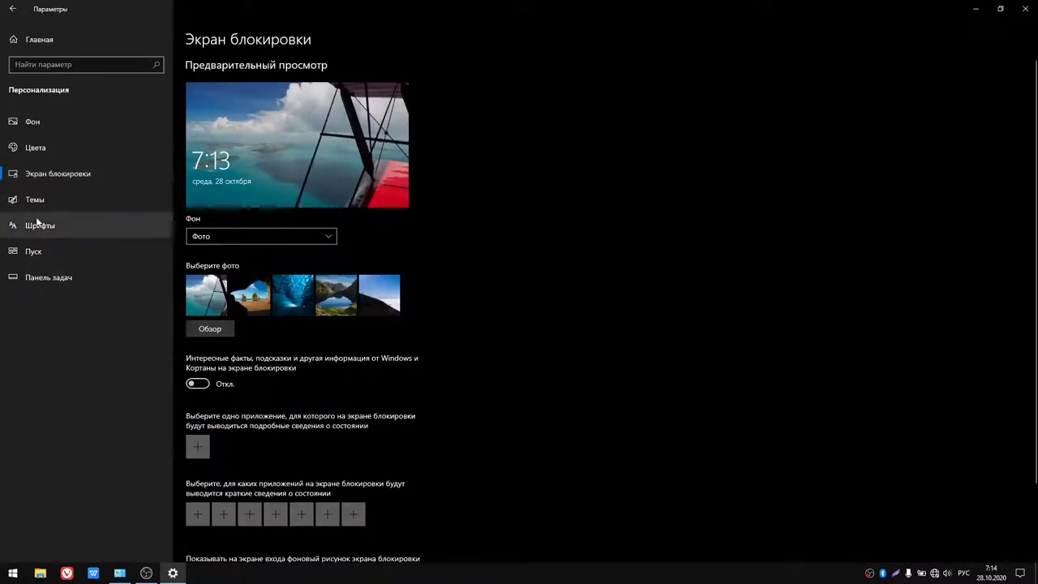
View the Темы personalization page and examine all the options on the Экран блокировки page
left_click(49, 196)
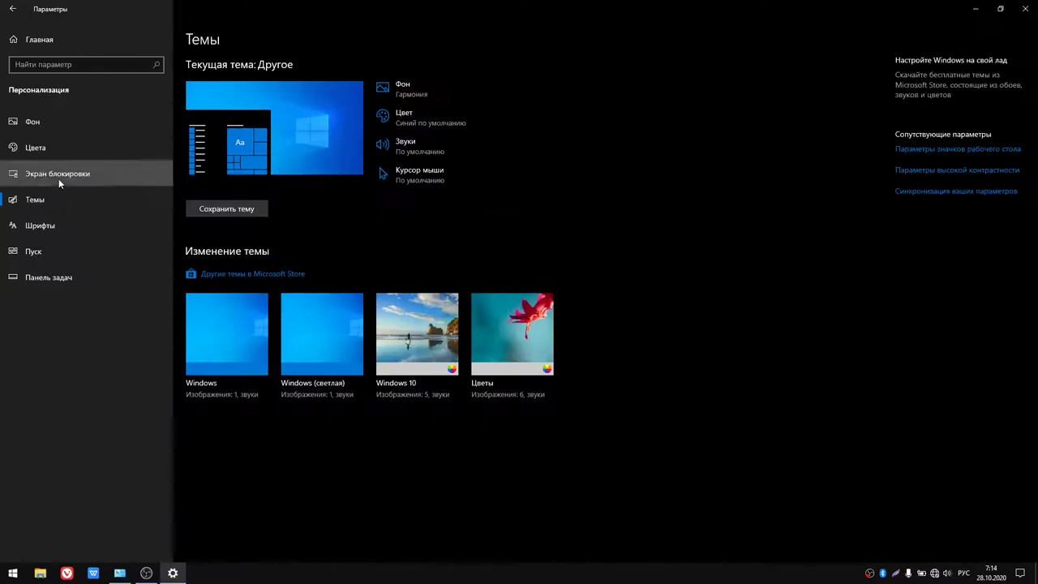
left_click(58, 182)
left_click(63, 199)
left_click(73, 173)
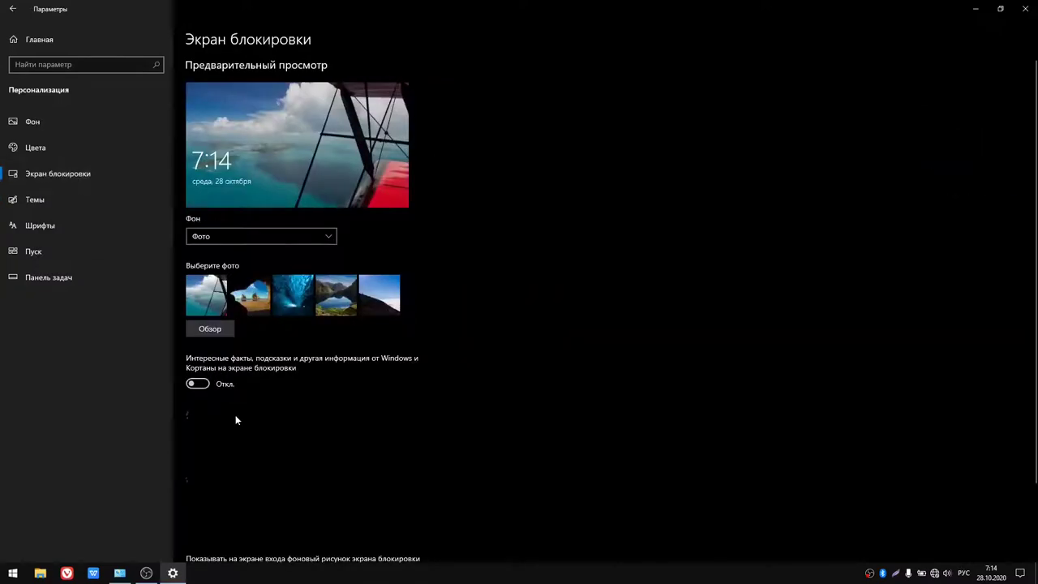
scroll(237, 415, "down", 2)
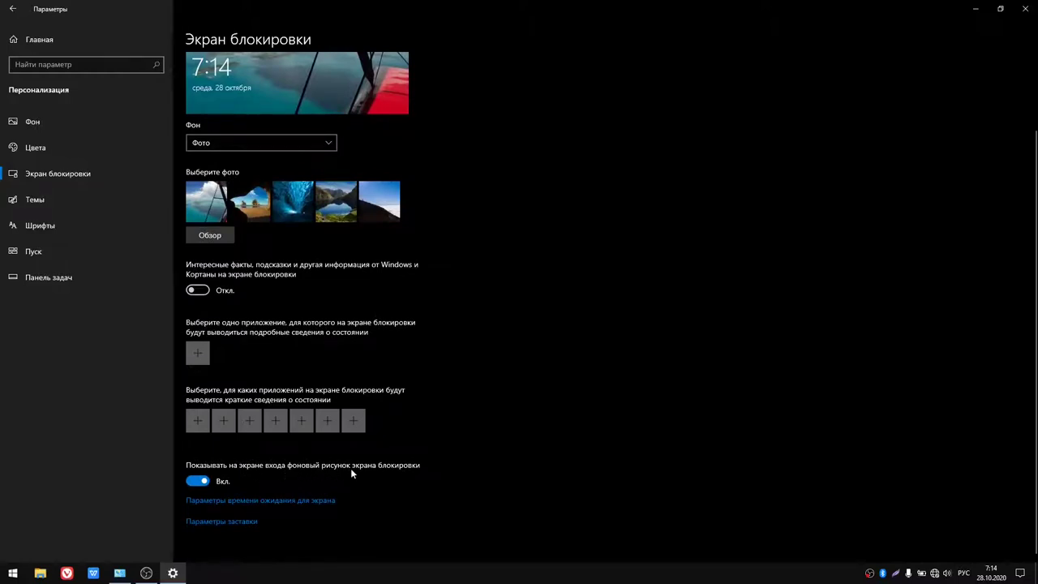
left_click(19, 208)
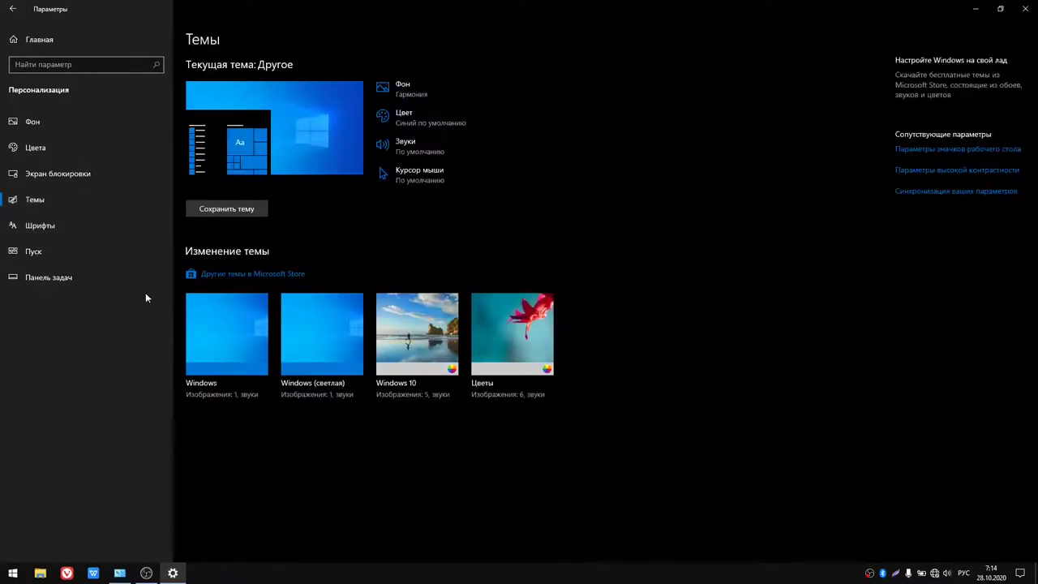
Turn off the occasional suggestions in the Start menu (Иногда показывать предложения в меню "Пуск")
left_click(28, 227)
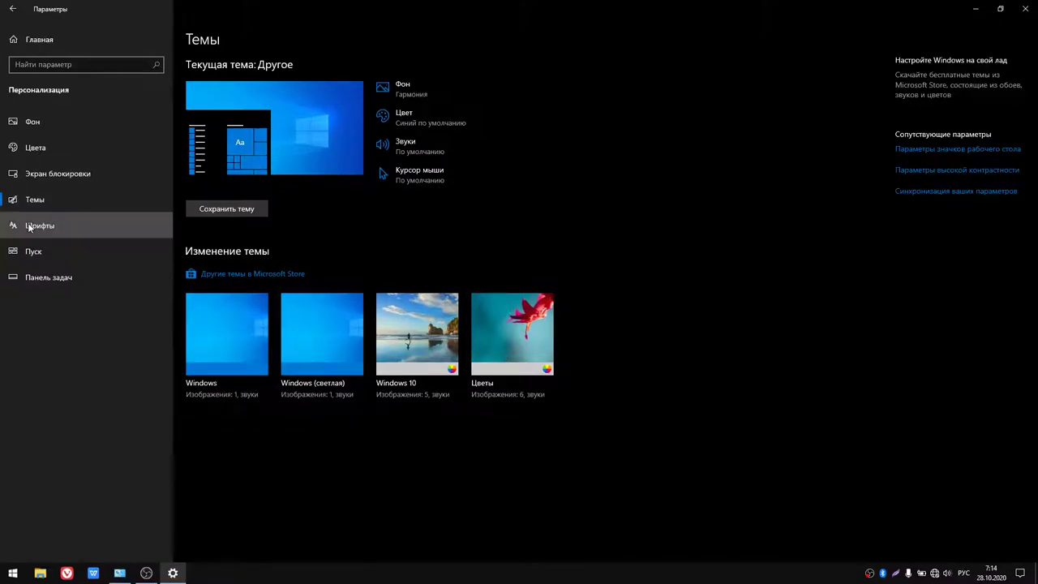
left_click(28, 251)
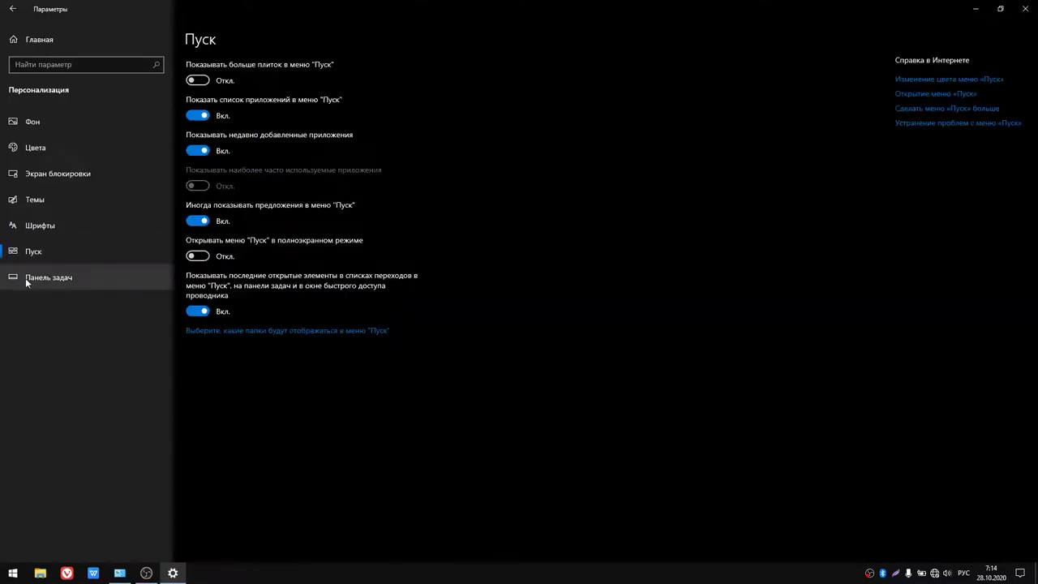
left_click(199, 221)
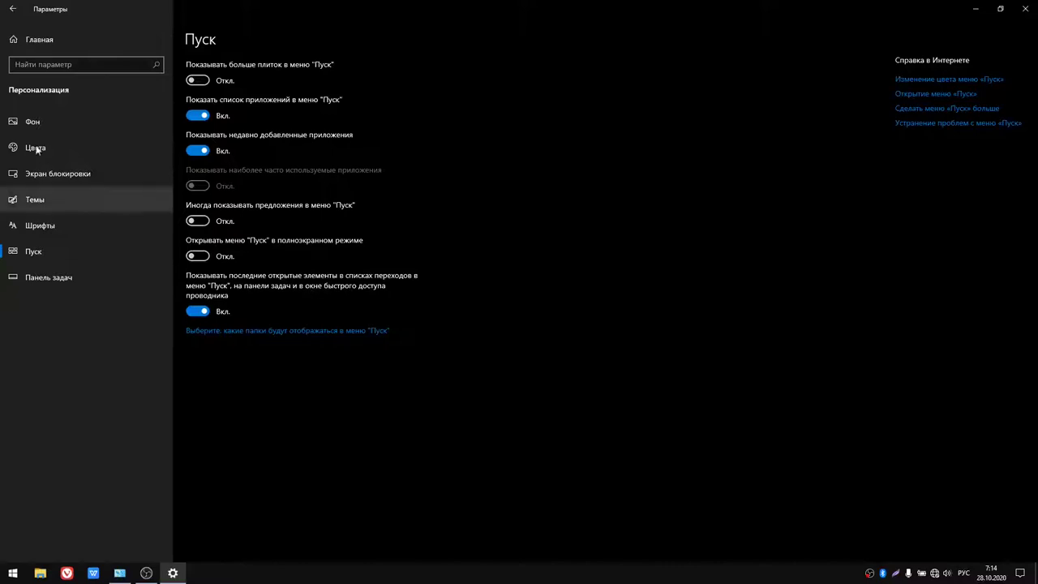
Return to the Windows settings overview and view the Специальные возможности category with its list of pages
left_click(12, 9)
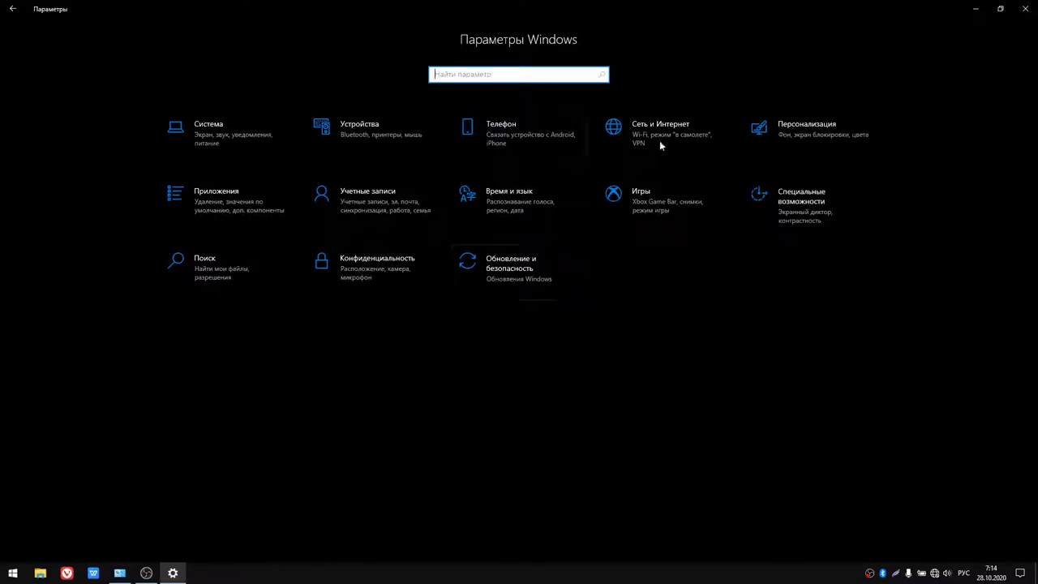
left_click(799, 214)
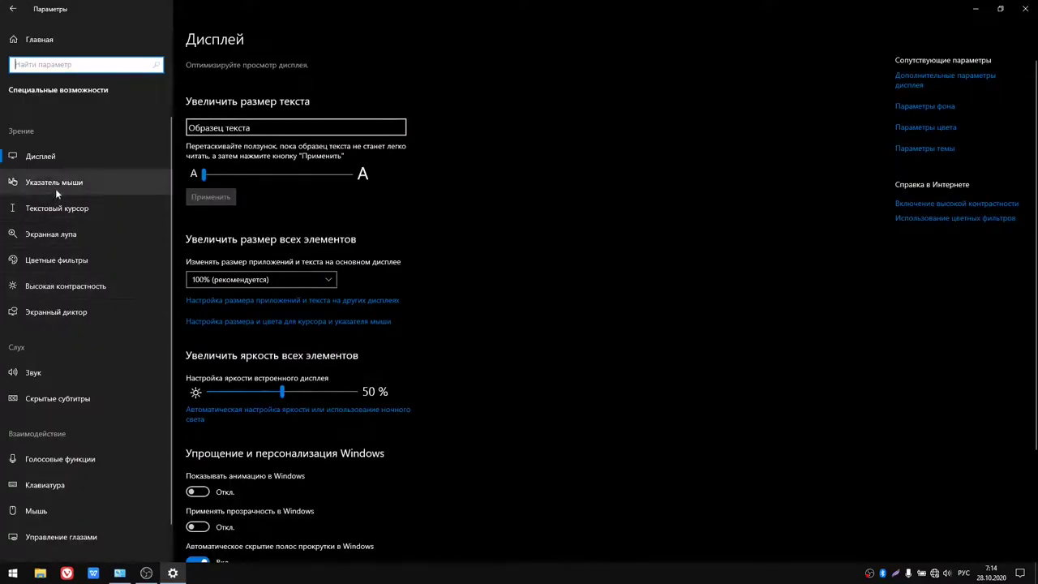
scroll(58, 259, "down", 1)
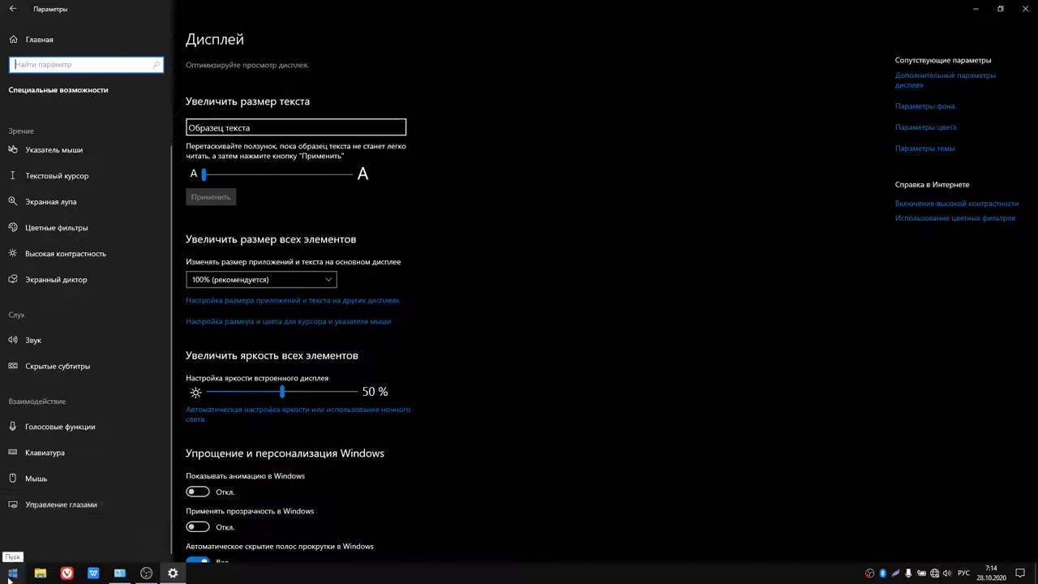
left_click(13, 9)
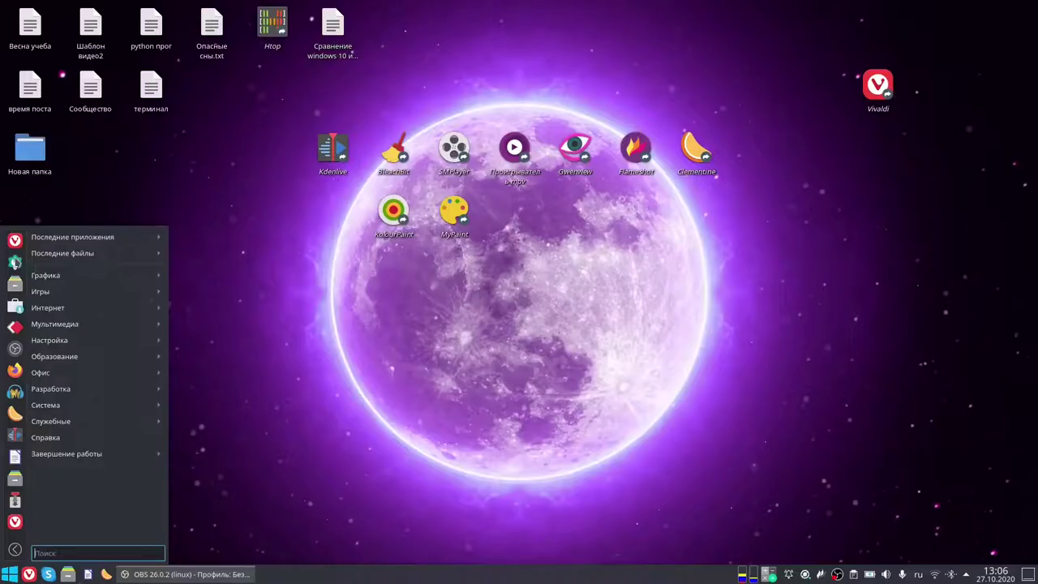
Open Параметры системы in a maximized window on the KDE desktop and view the Оформление приложений category
left_click(15, 262)
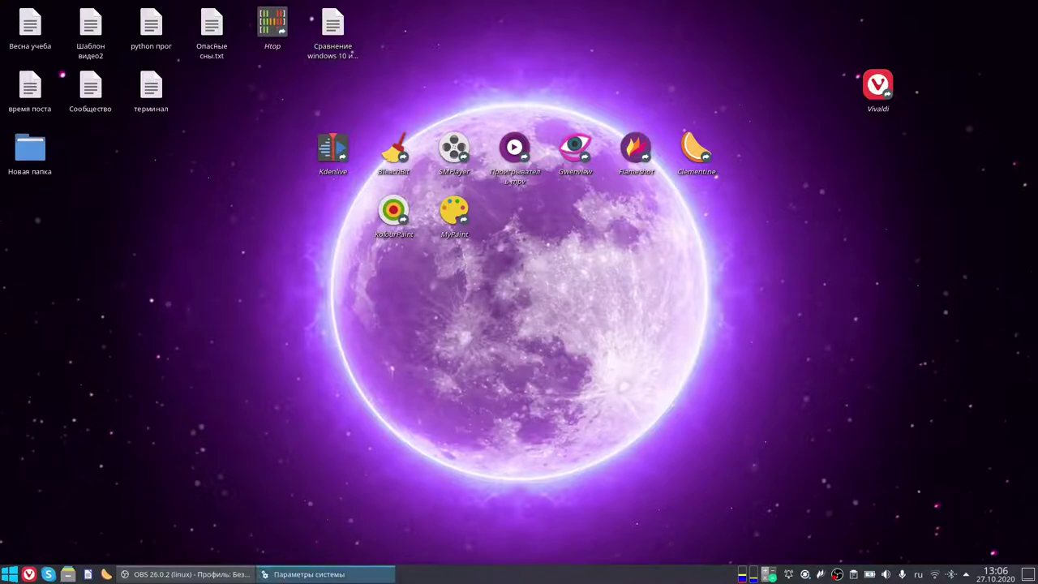
double_click(865, 53)
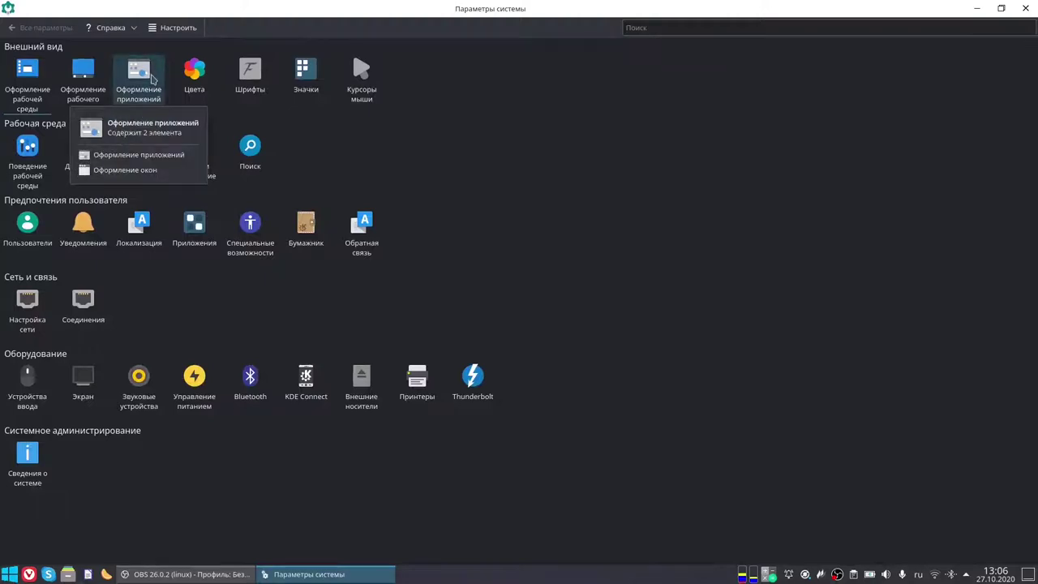
left_click(152, 78)
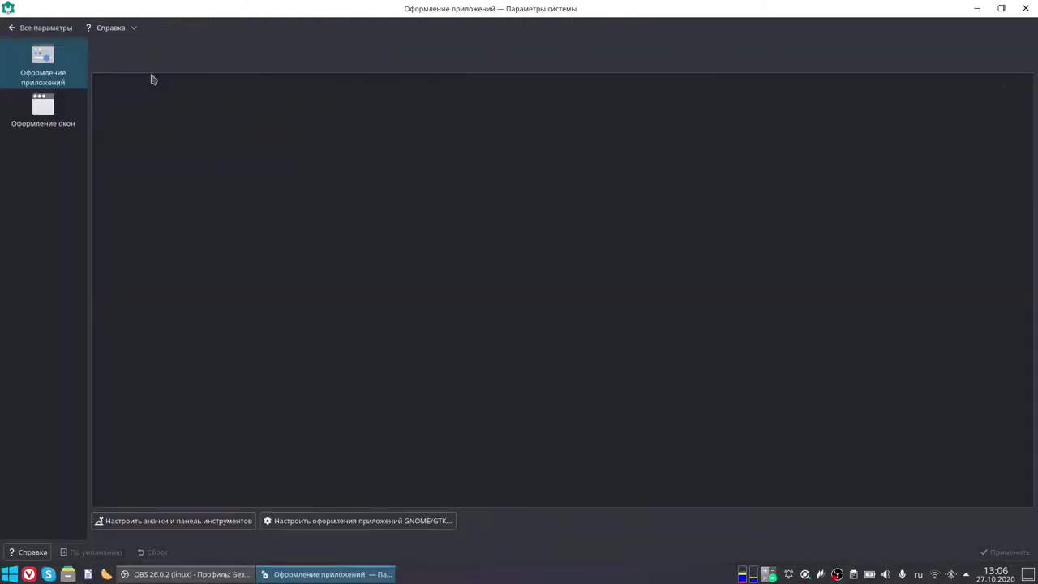
left_click(37, 112)
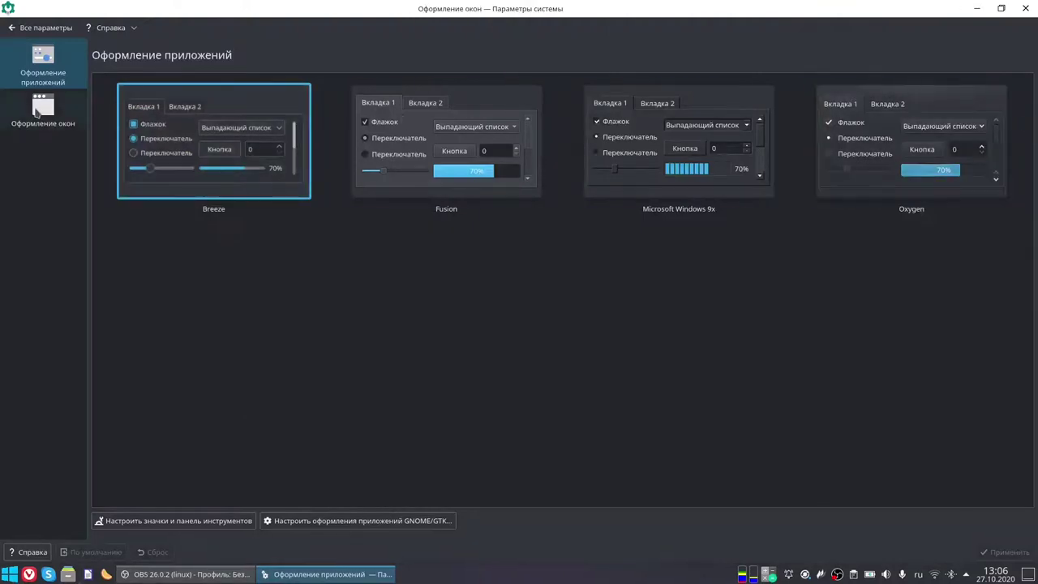
left_click(9, 29)
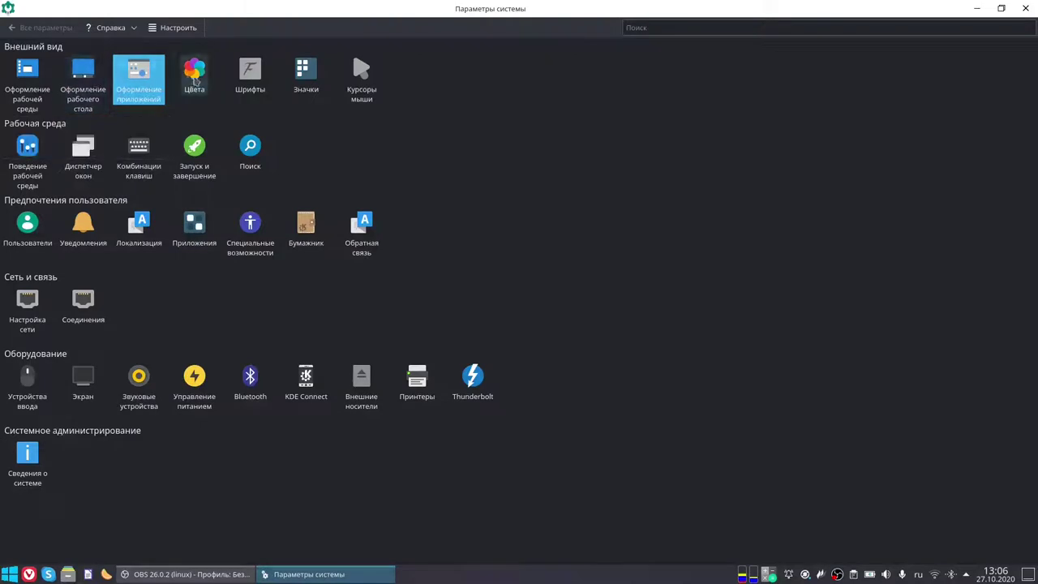
View the Plasma look options under Оформление рабочей среды and return to the settings overview
left_click(16, 73)
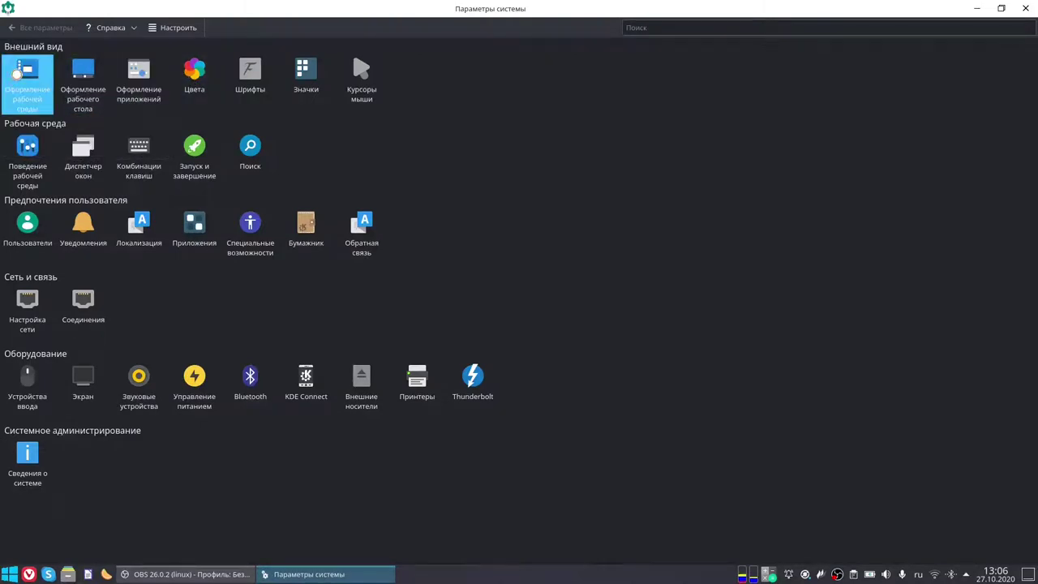
left_click(18, 78)
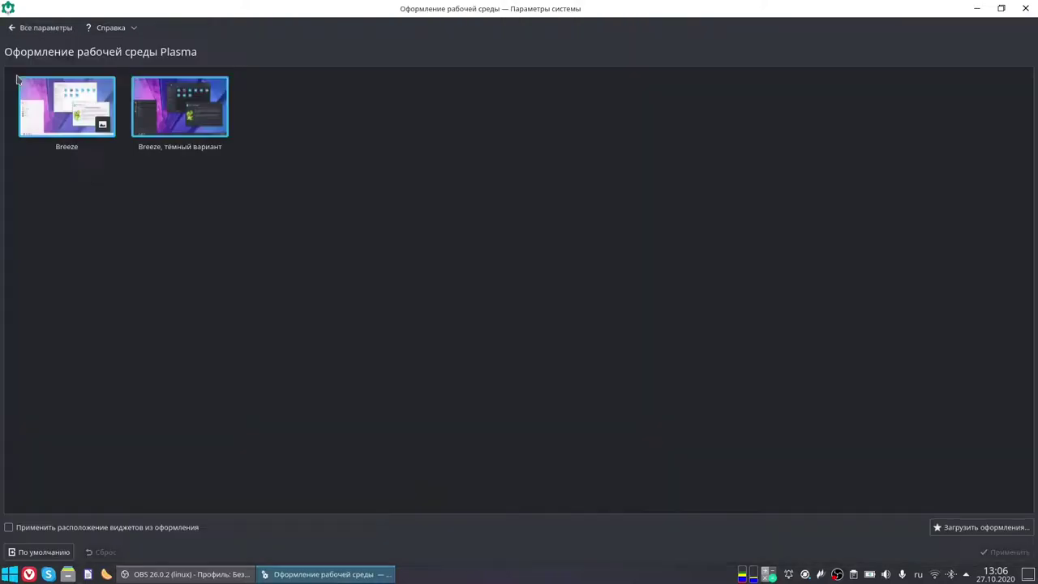
left_click(24, 30)
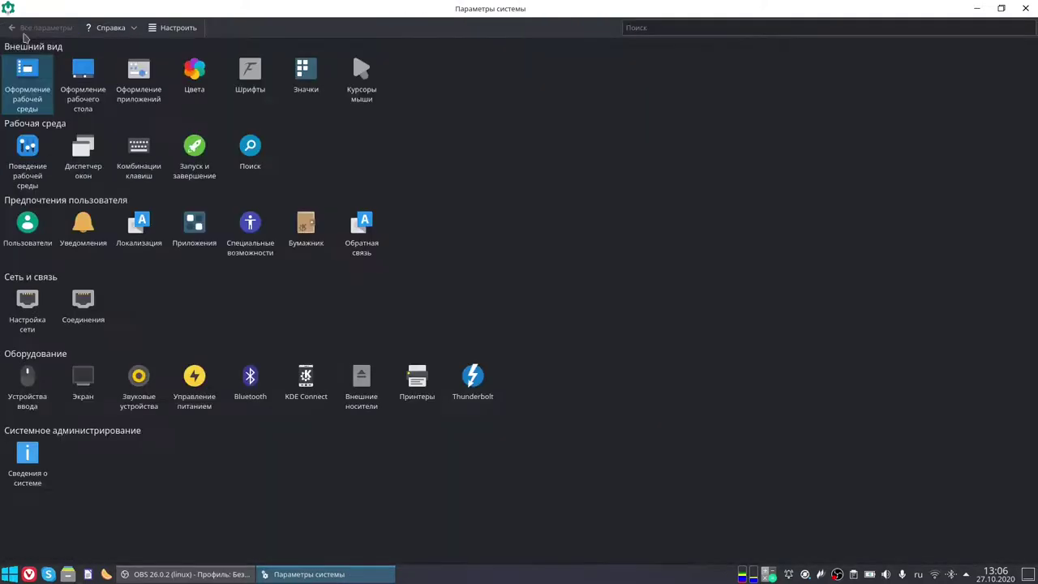
View the installed icon sets under Значки and the online catalogue for loading new ones
left_click(306, 76)
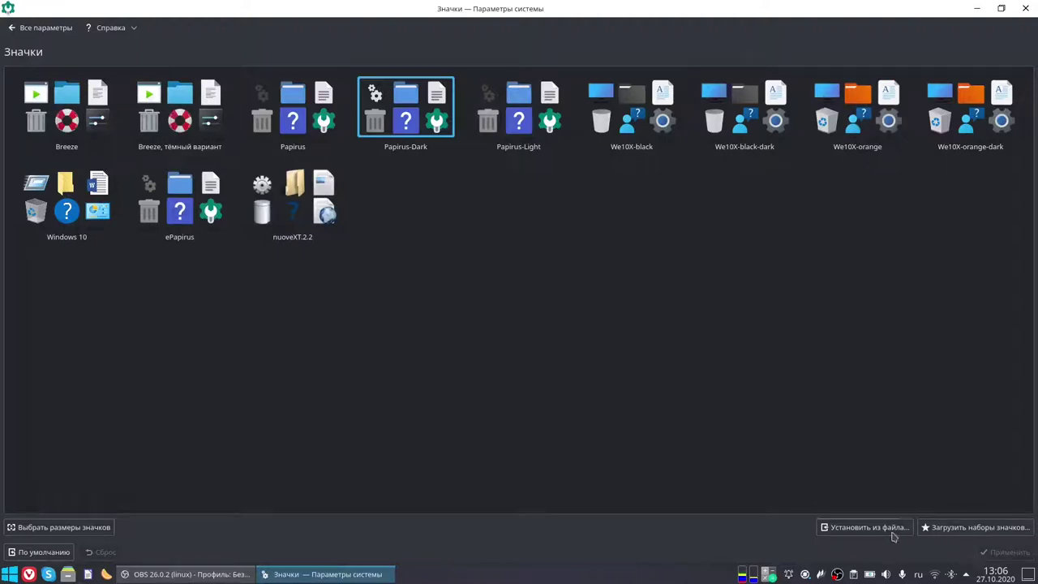
left_click(937, 528)
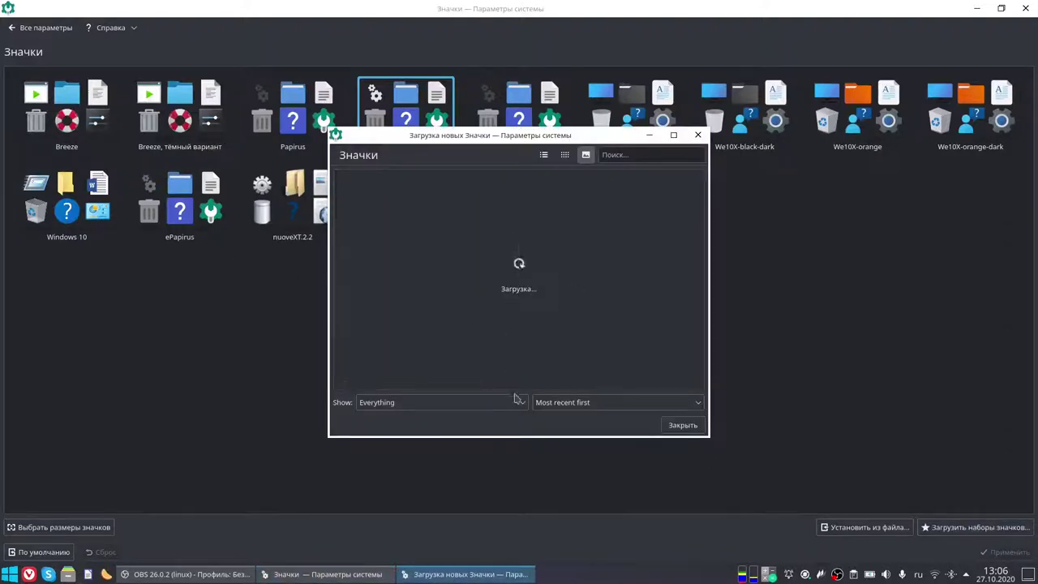
left_click(698, 135)
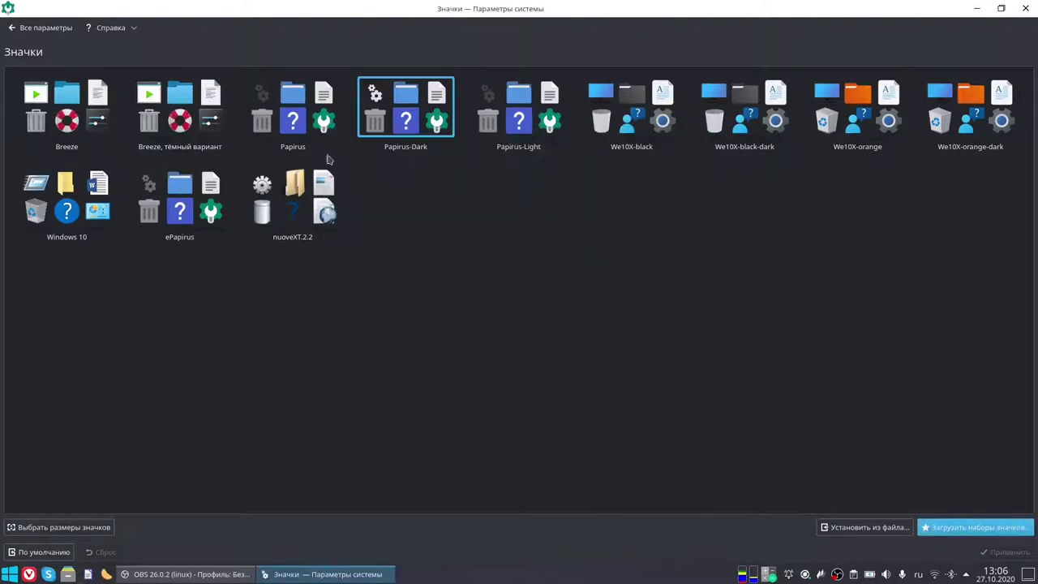
Select the Windows 10 icon set and apply it to the KDE desktop
left_click(331, 224)
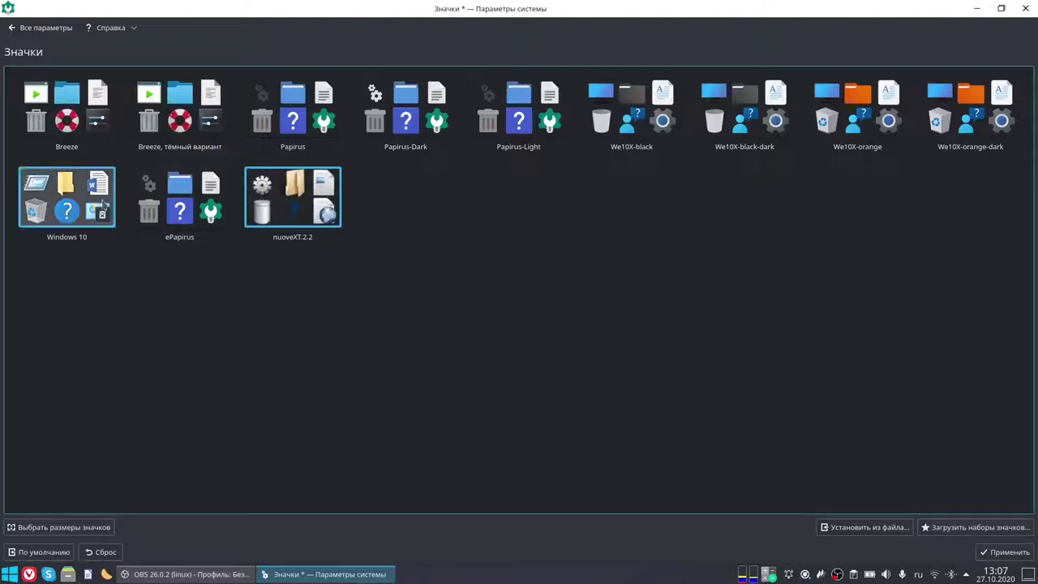
left_click(49, 192)
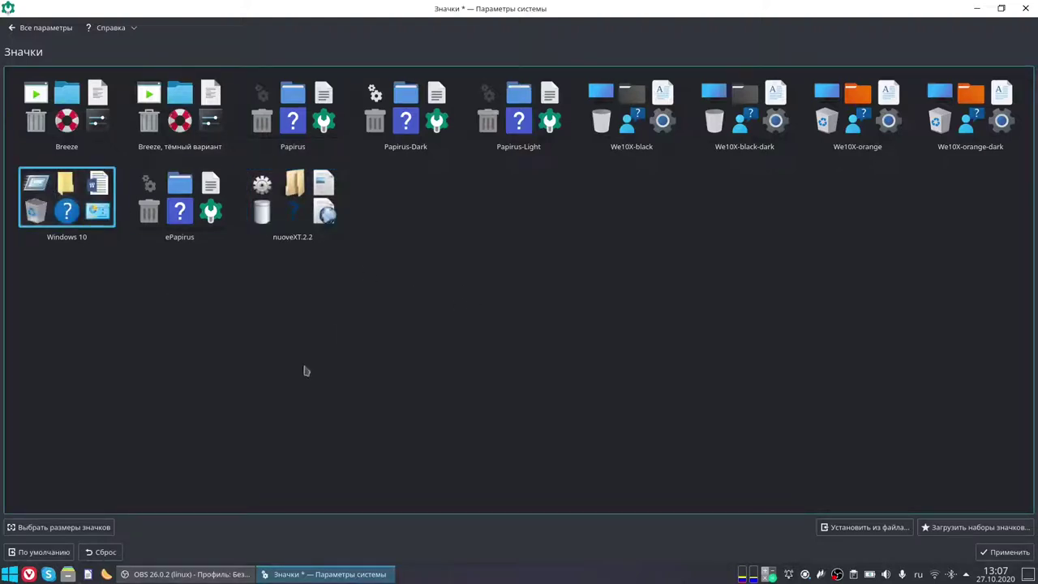
left_click(996, 558)
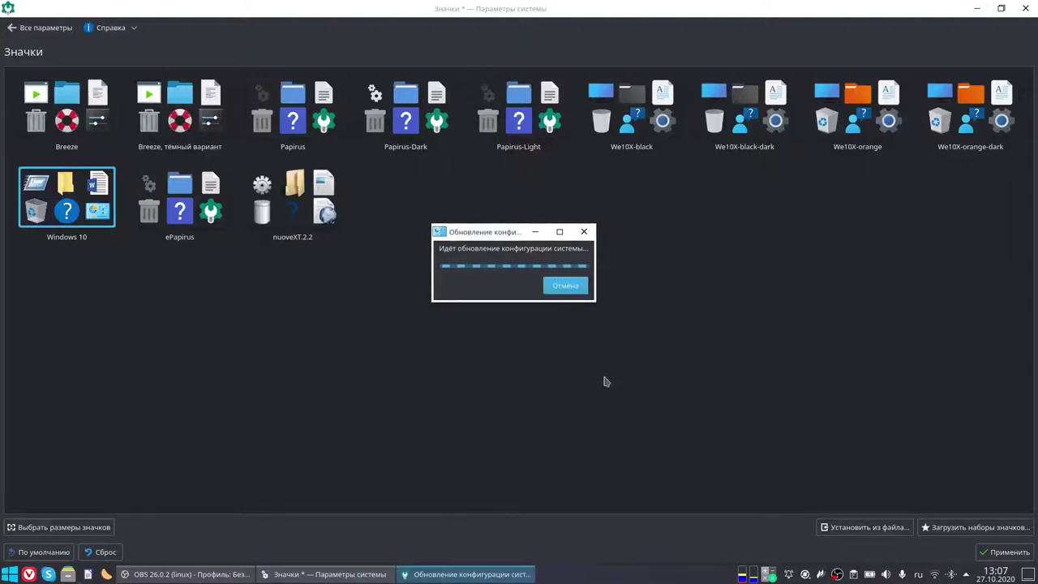
Check the icons in the application menu's categories and in the system settings overview
left_click(9, 574)
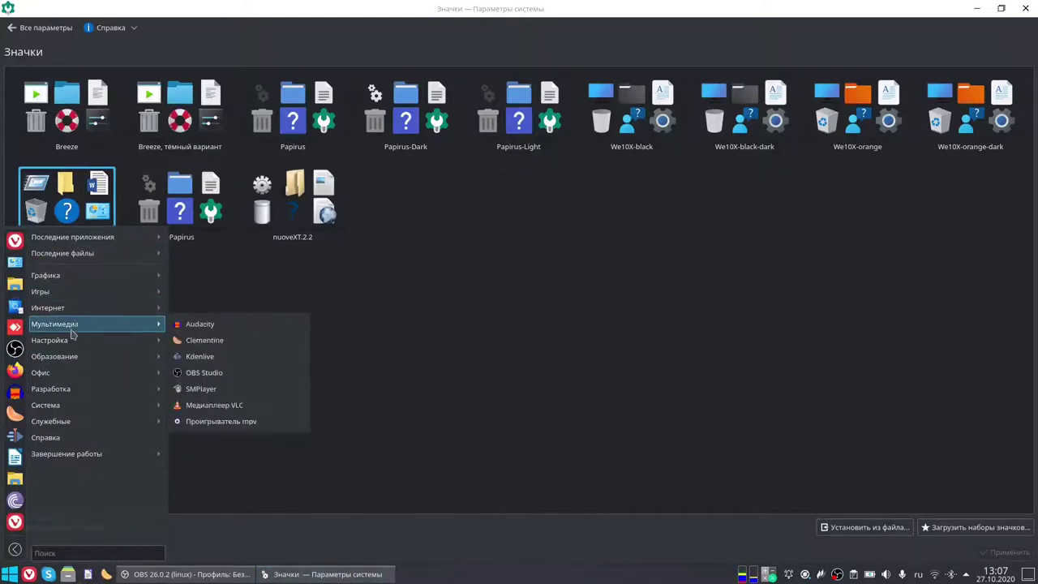
mouse_move(75, 425)
left_click(536, 373)
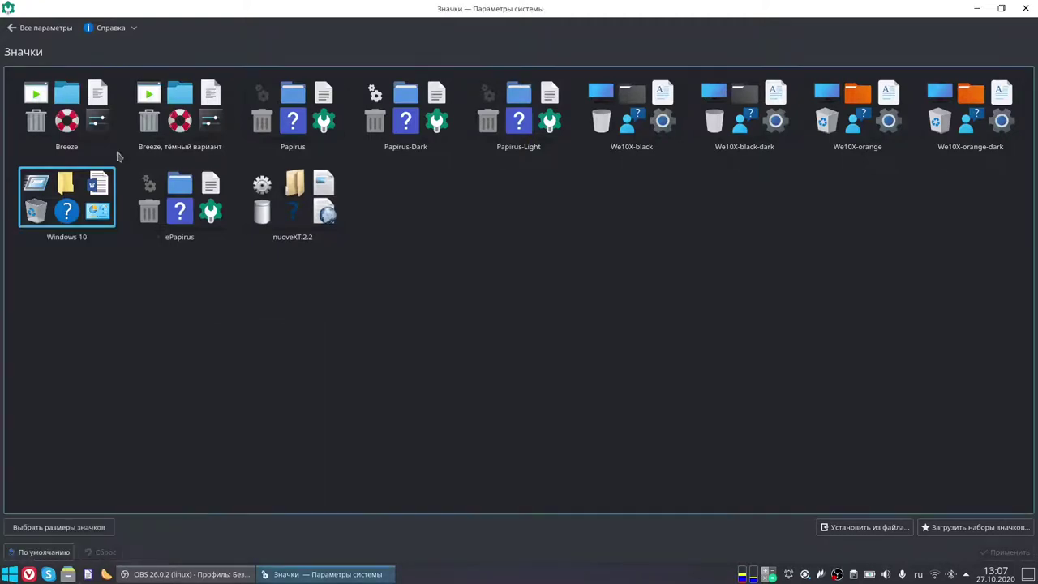
left_click(27, 34)
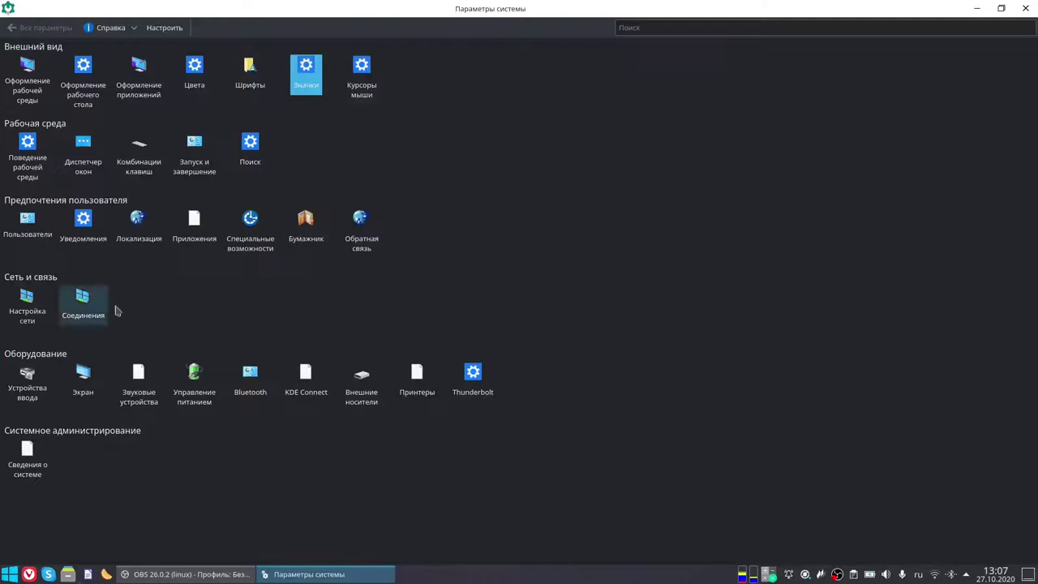
Open the online catalogue of cursor sets for Курсоры мыши and view the preview images of BigSur-Originals-Cursor
left_click(367, 88)
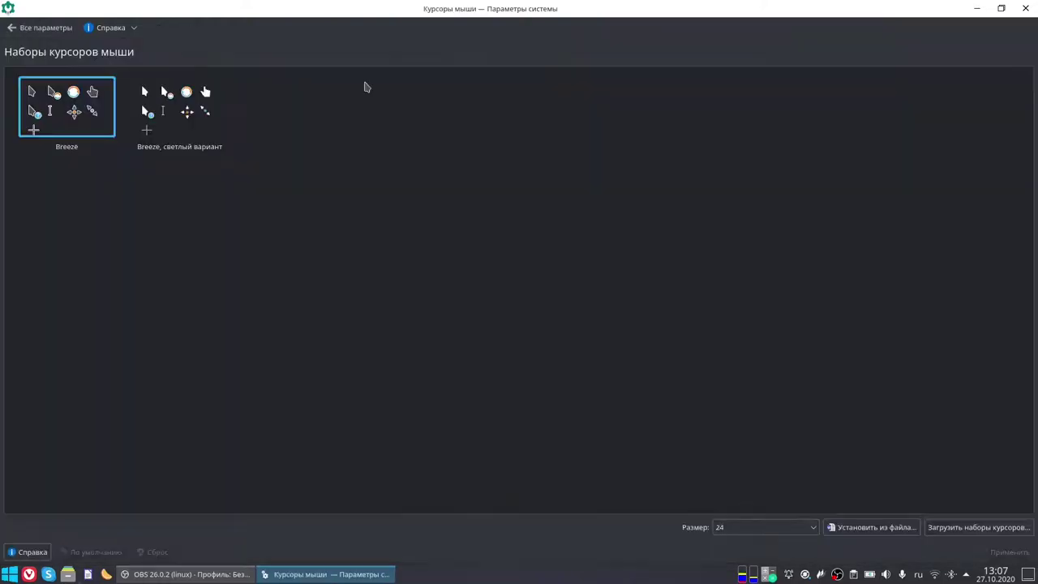
left_click(977, 528)
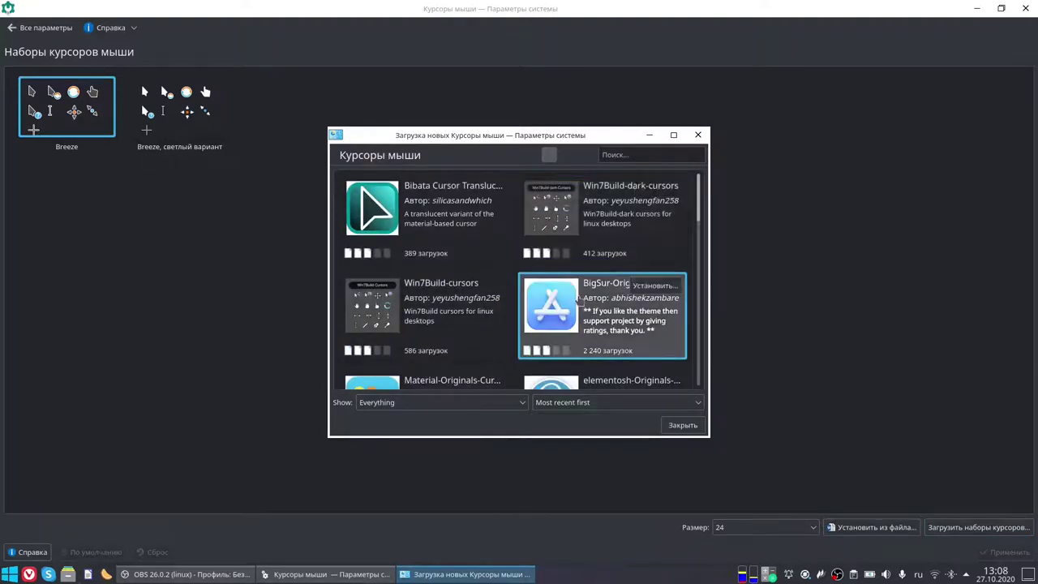
scroll(516, 271, "down", 1)
left_click(576, 301)
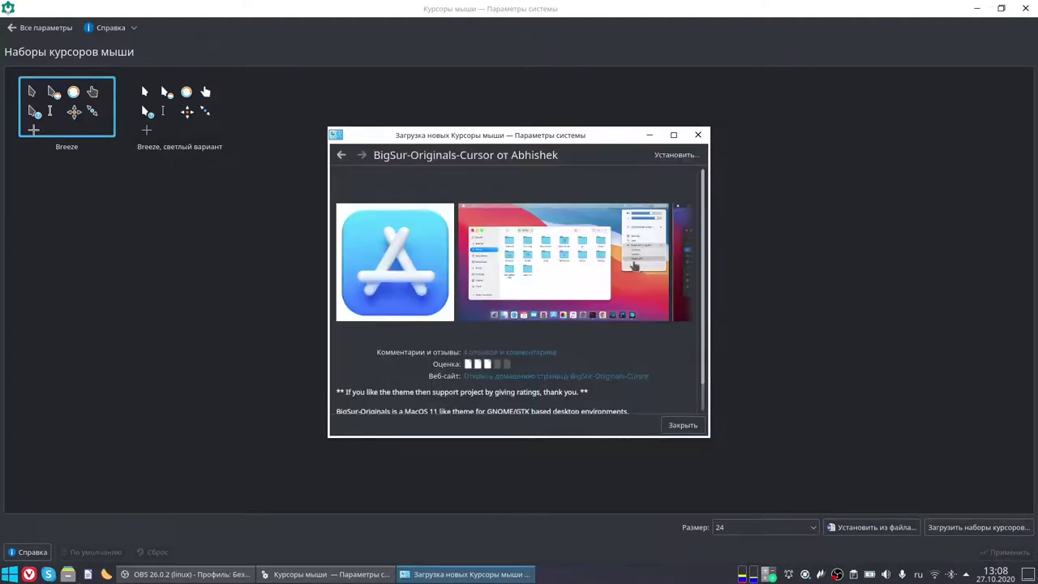
left_click(688, 268)
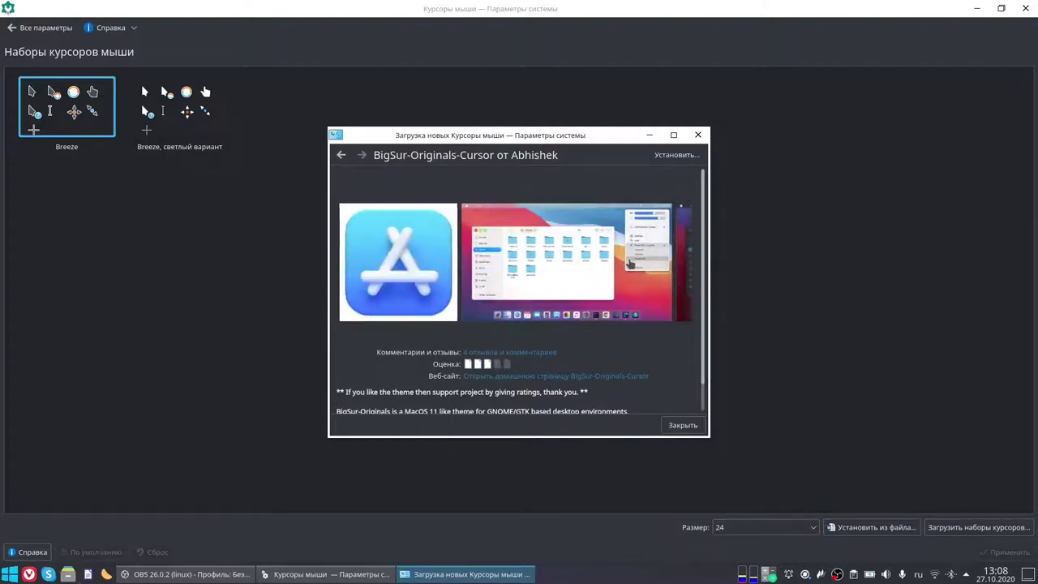
Browse further through the cursor catalogue, view the details of MacOS-3D-Originals-Cursor and return to the list
left_click(340, 155)
scroll(430, 275, "down", 3)
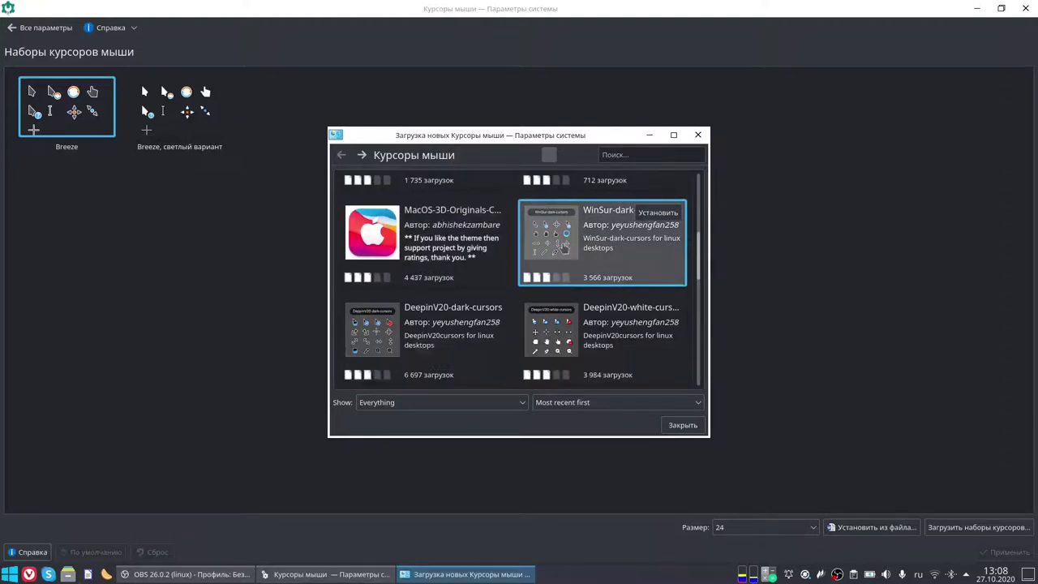
scroll(564, 247, "down", 1)
left_click(369, 178)
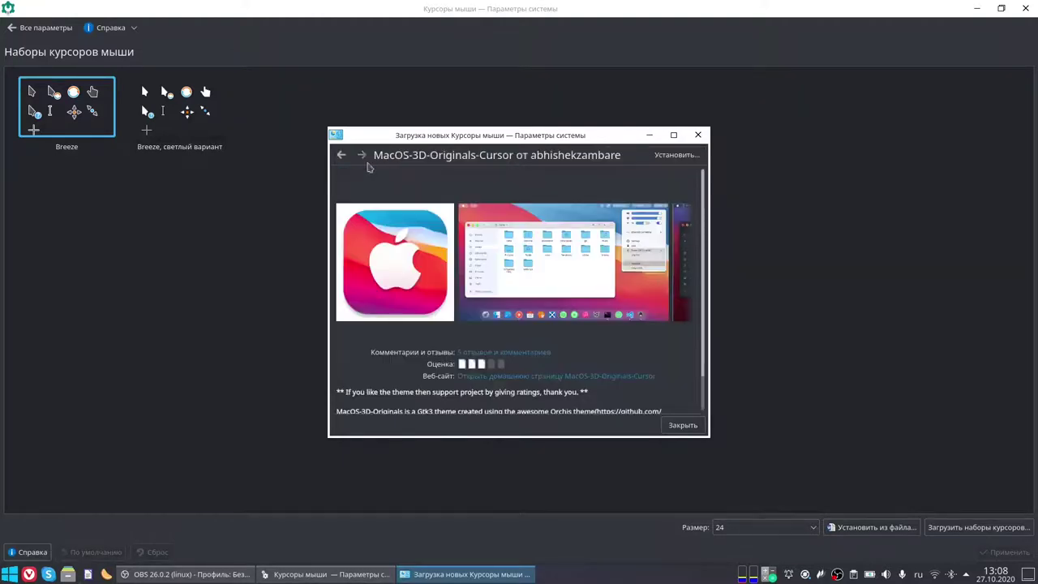
left_click(341, 155)
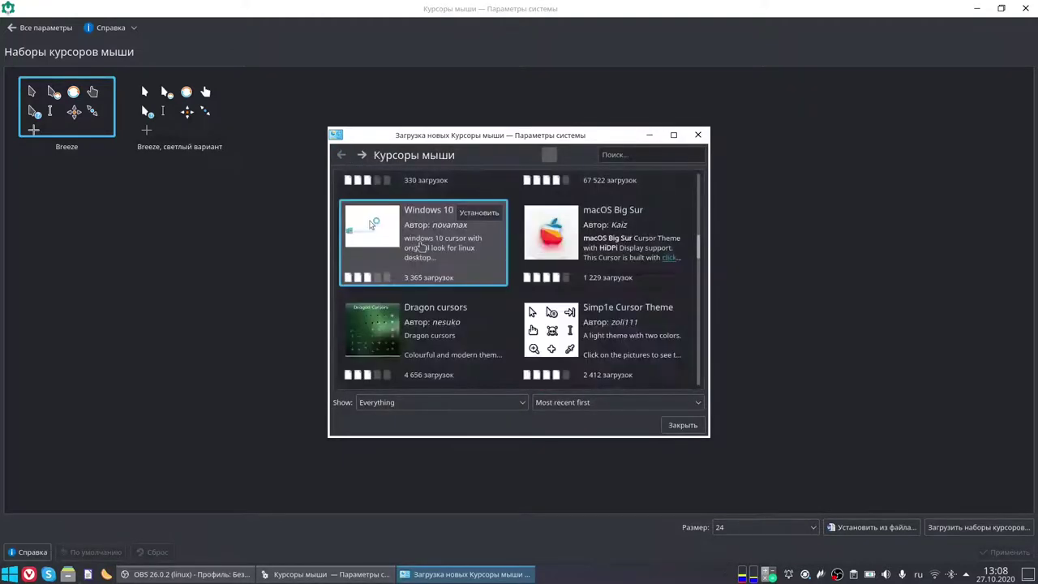
Install the Windows 10 KDE cursor set from the online catalogue and apply Win 10 as the mouse cursor set
left_click(420, 247)
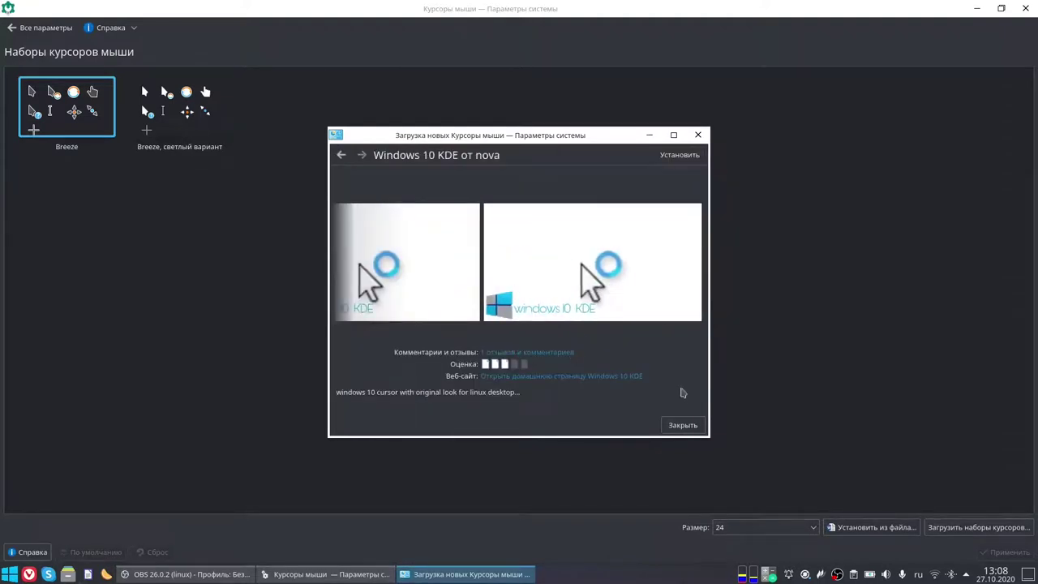
left_click(675, 156)
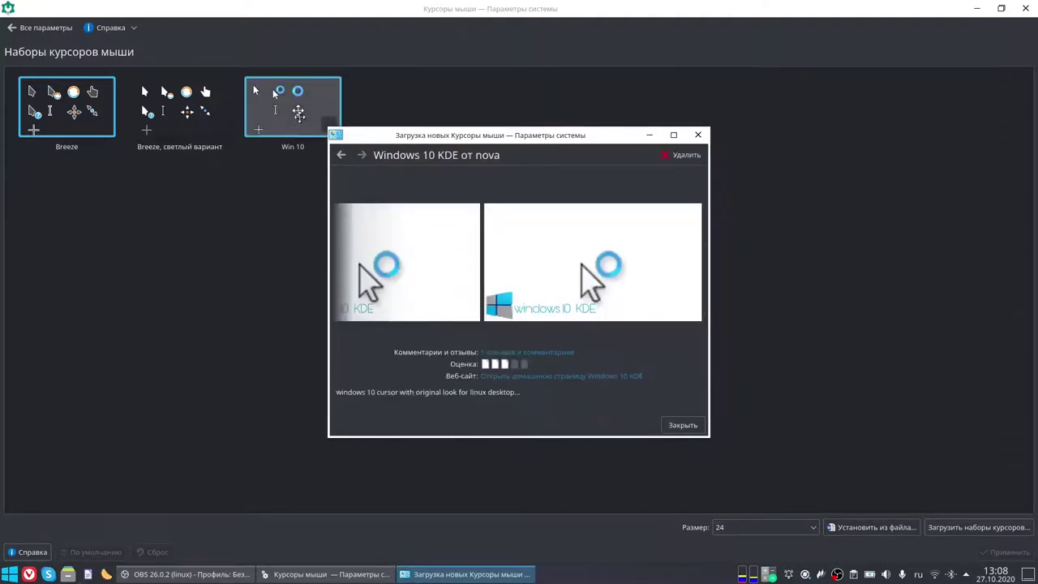
left_click(699, 133)
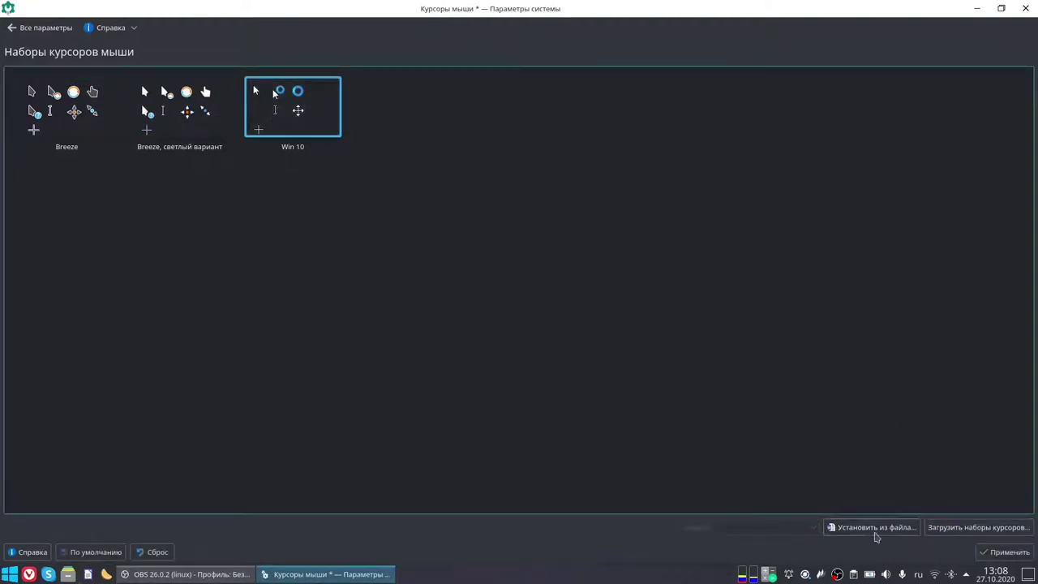
left_click(984, 552)
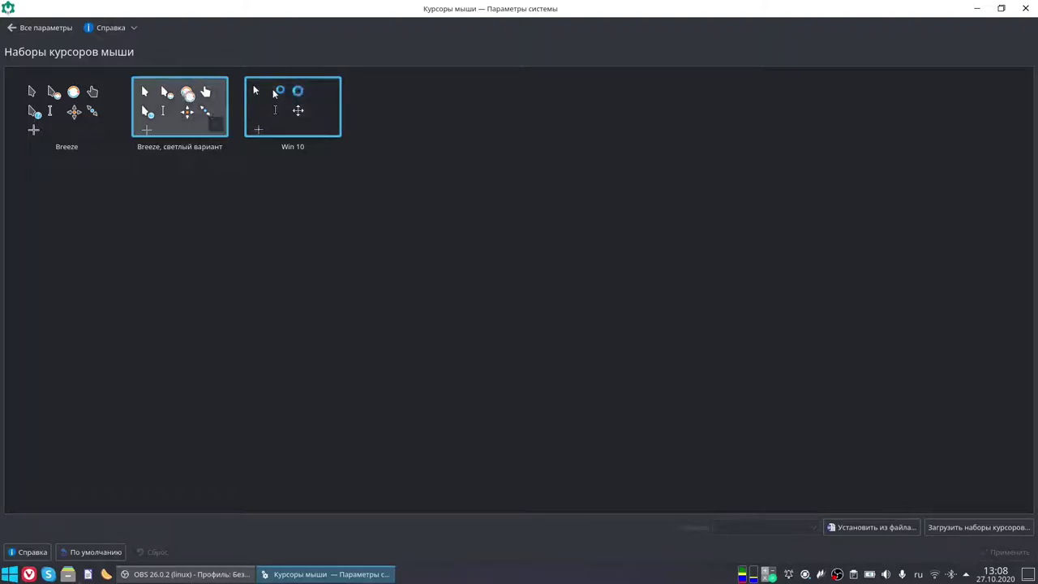
Review the installed icon sets under Значки and return to the settings overview
left_click(12, 28)
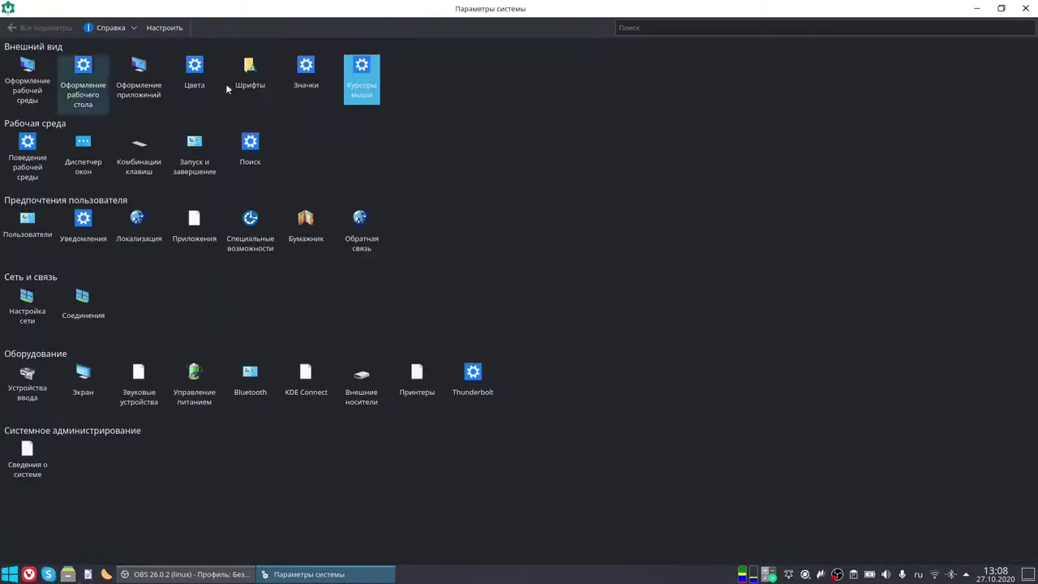
left_click(305, 67)
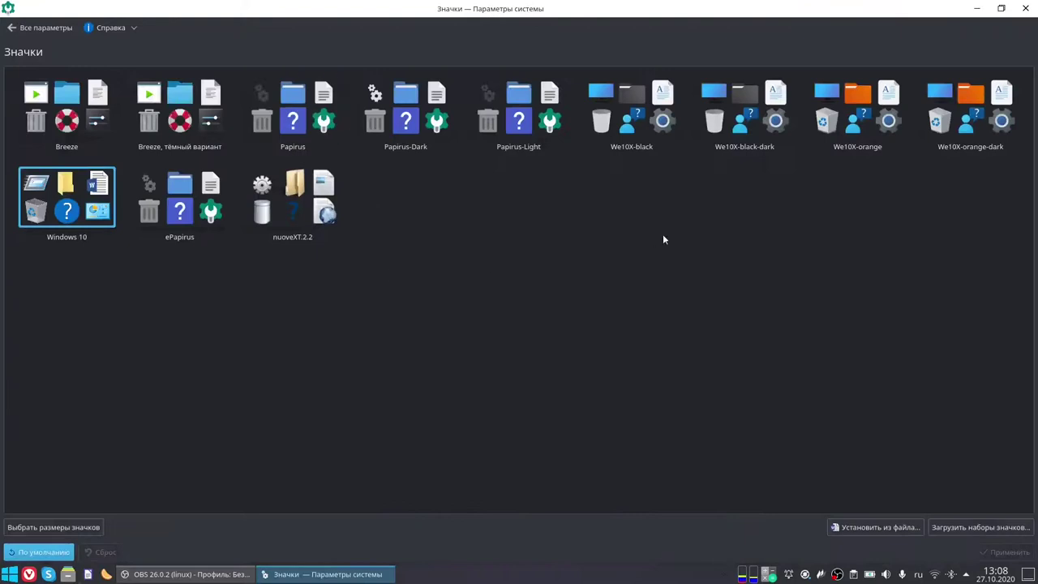
left_click(12, 27)
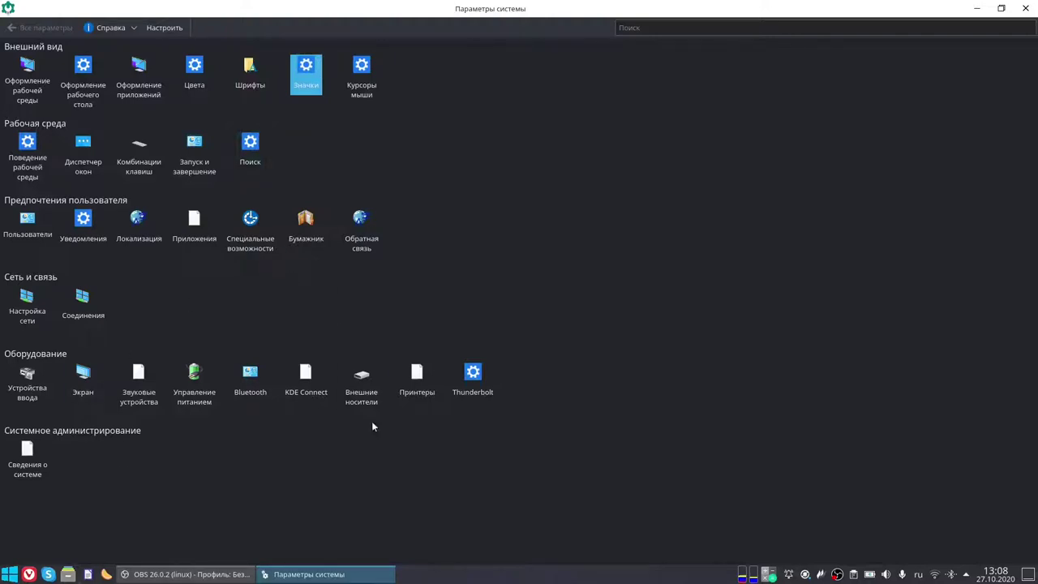
Set the Гарнитура (ATH-AR3BT) playback volume to 100% and toggle the Увеличить максимальную громкость option in the volume applet
left_click(139, 386)
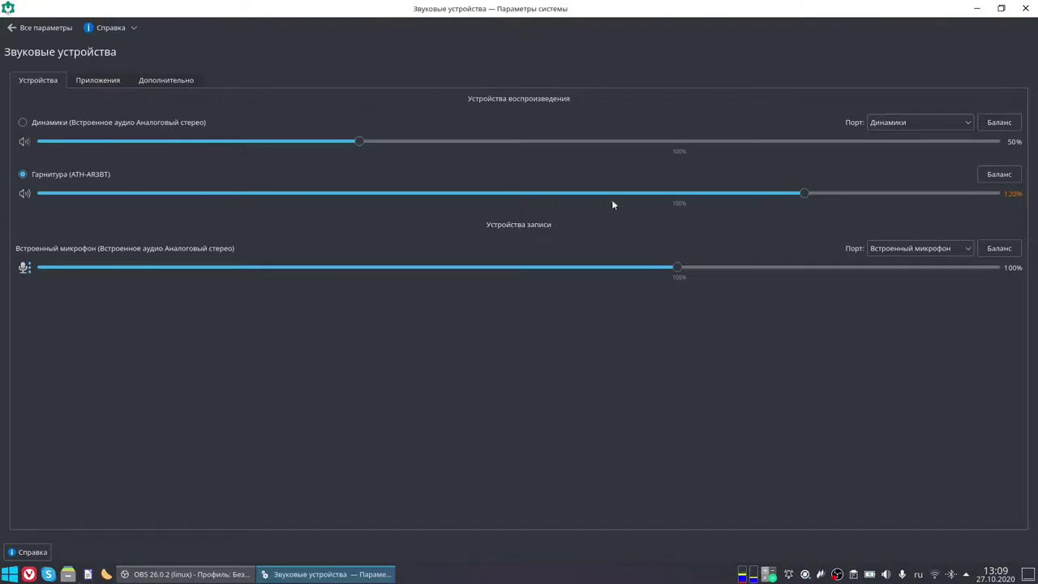
left_click_drag(806, 195, 679, 201)
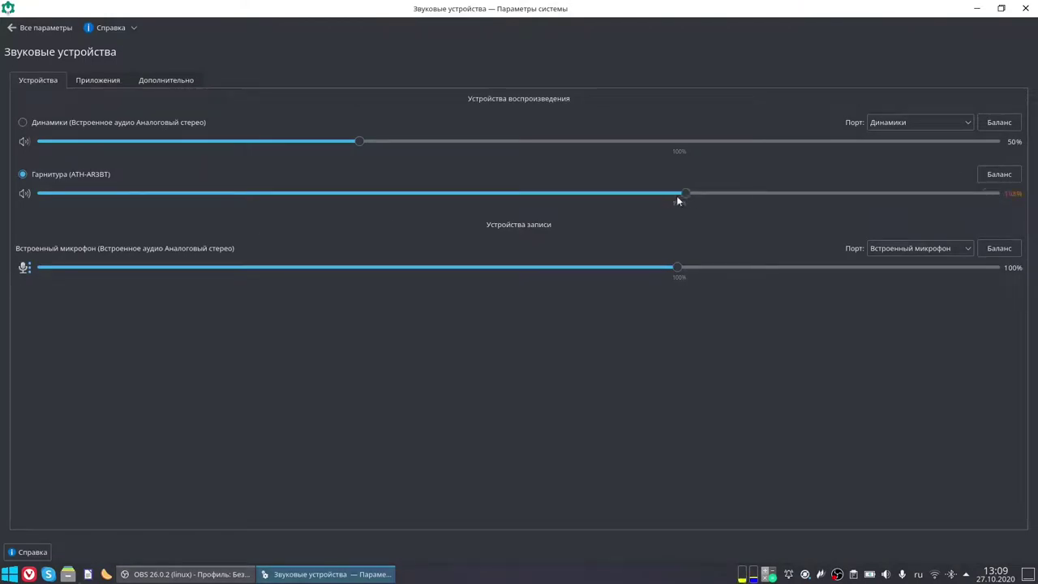
left_click(886, 574)
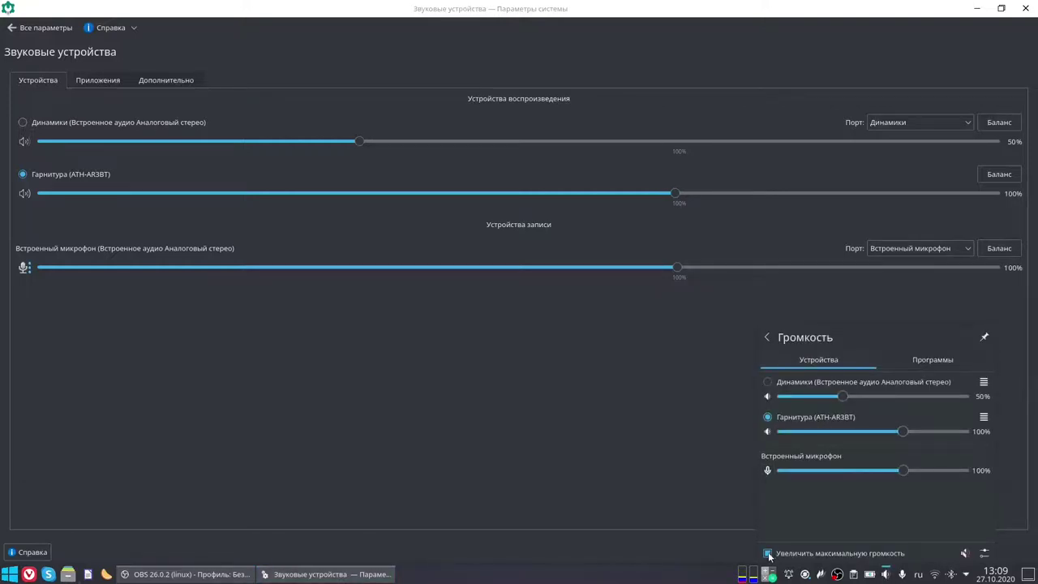
left_click(768, 554)
left_click(768, 554)
Examine the Приложения and Дополнительно sound settings, including the Встроенное аудио profile choices, leaving the profile unchanged, and return to the overview
left_click(97, 79)
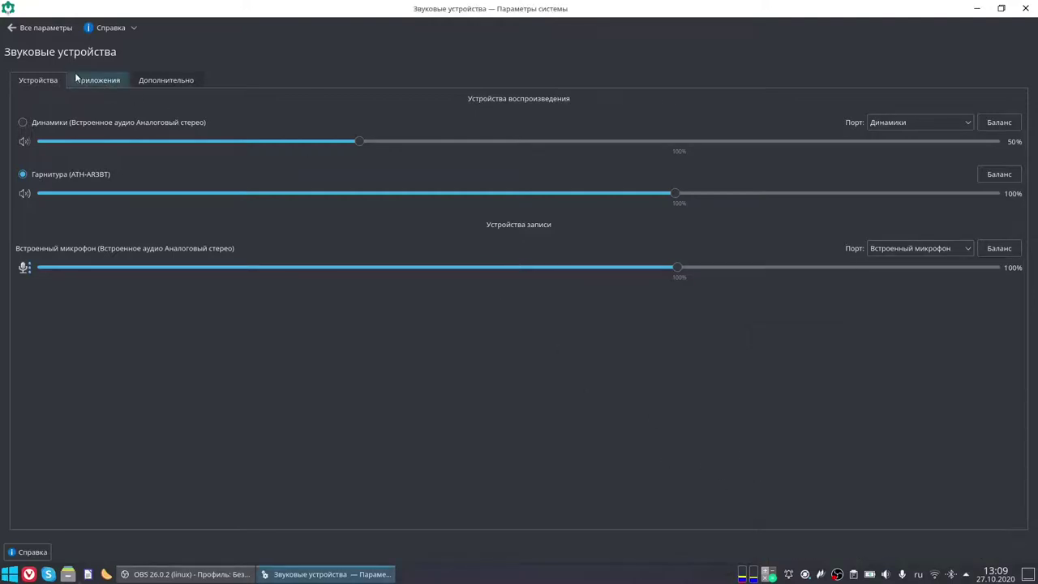
left_click(165, 81)
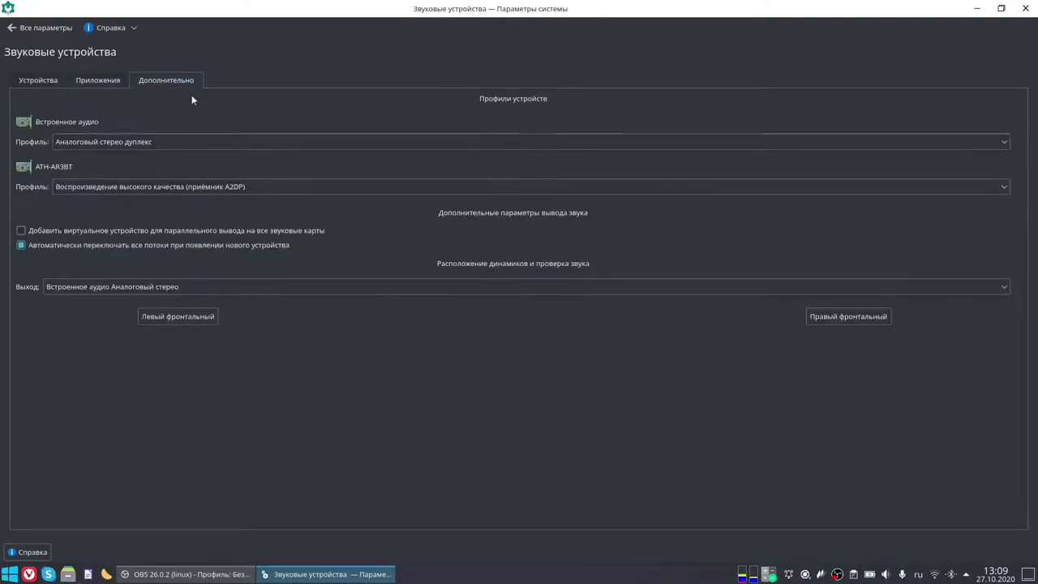
left_click(650, 141)
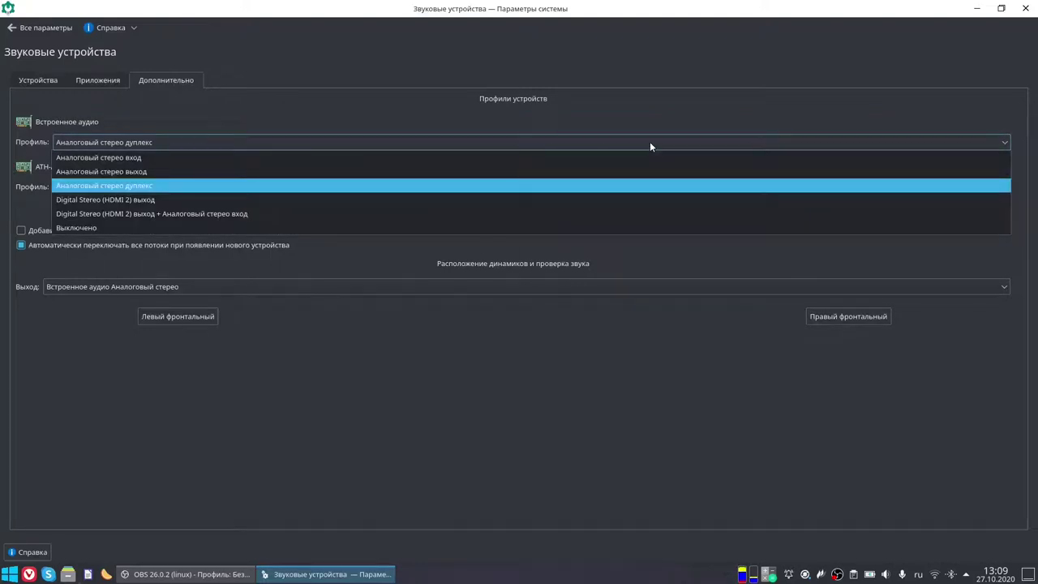
left_click(508, 460)
left_click(6, 27)
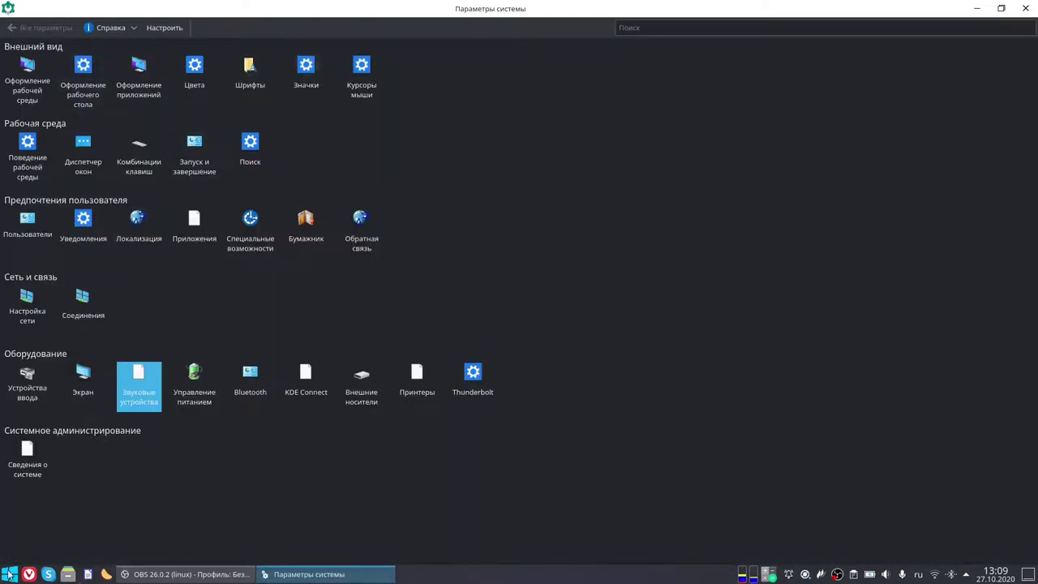
Look at the home folder's icons in the file manager, minimize it and briefly check the application menu
left_click(69, 575)
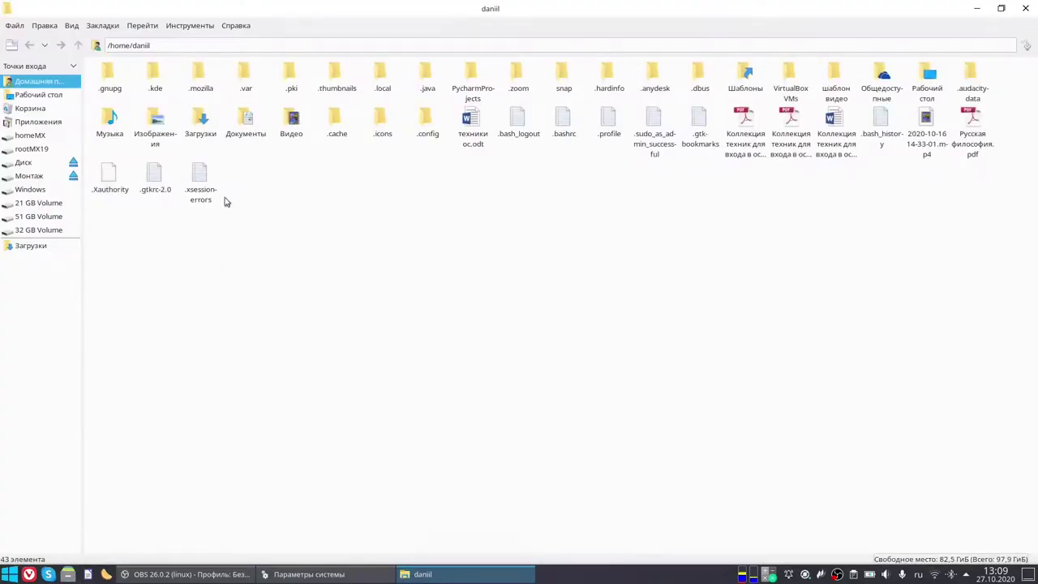
left_click(978, 8)
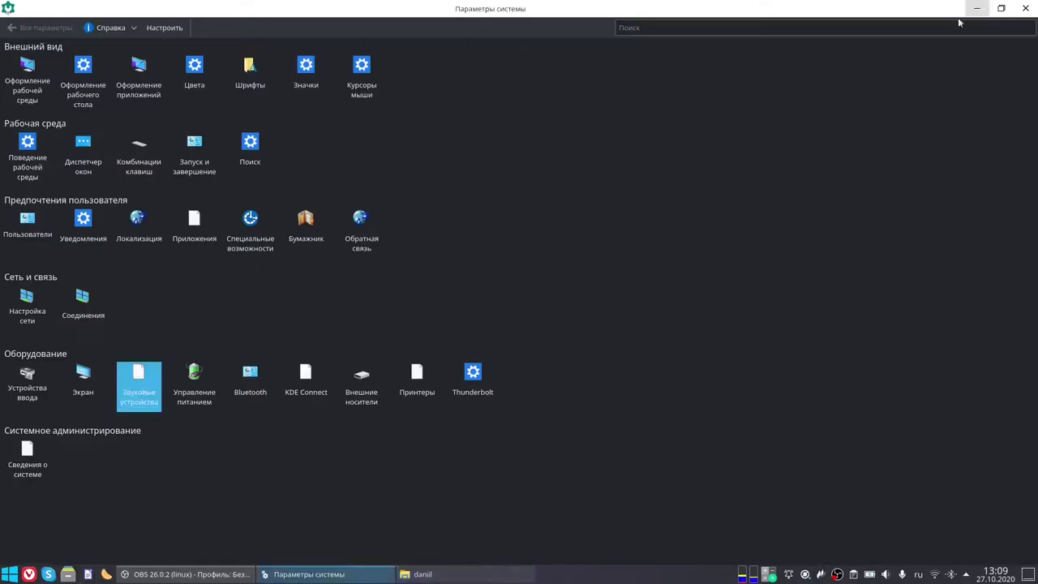
left_click(10, 574)
left_click(10, 574)
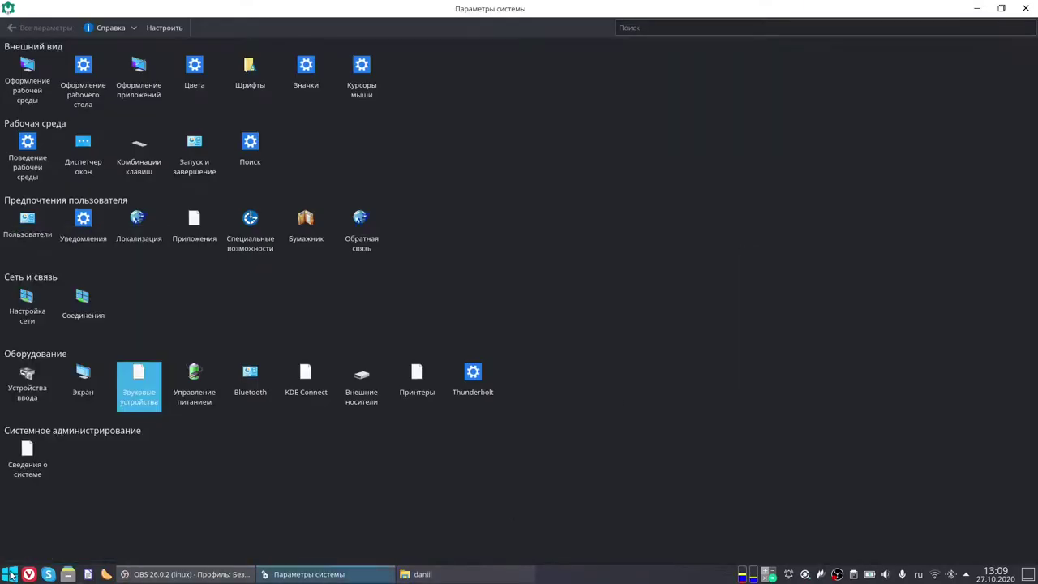
Open the display configuration under Экран and view the available Частота кадров options for the BenQ GW2480 monitor
left_click(82, 383)
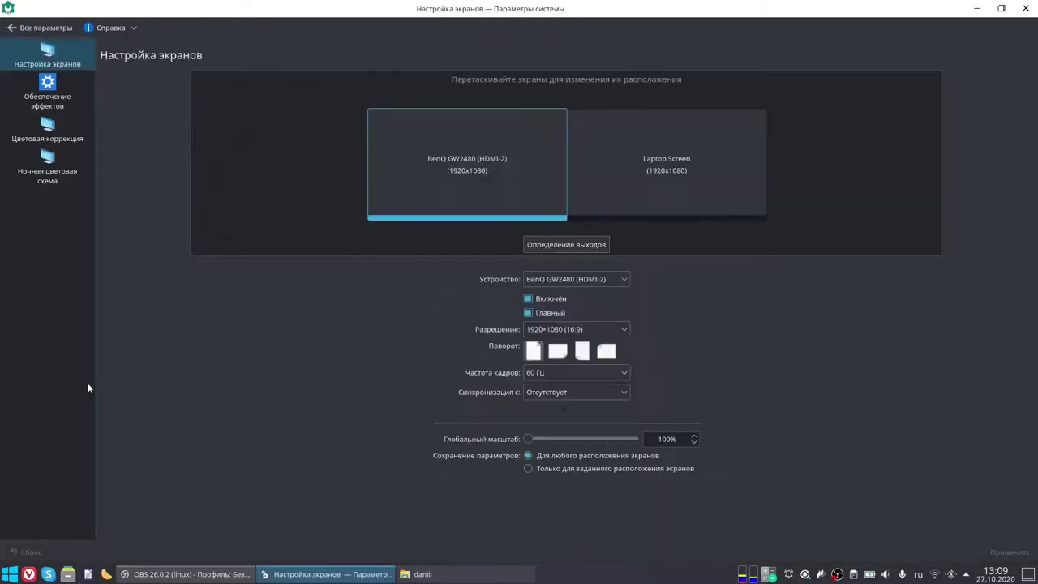
left_click(570, 373)
left_click(570, 386)
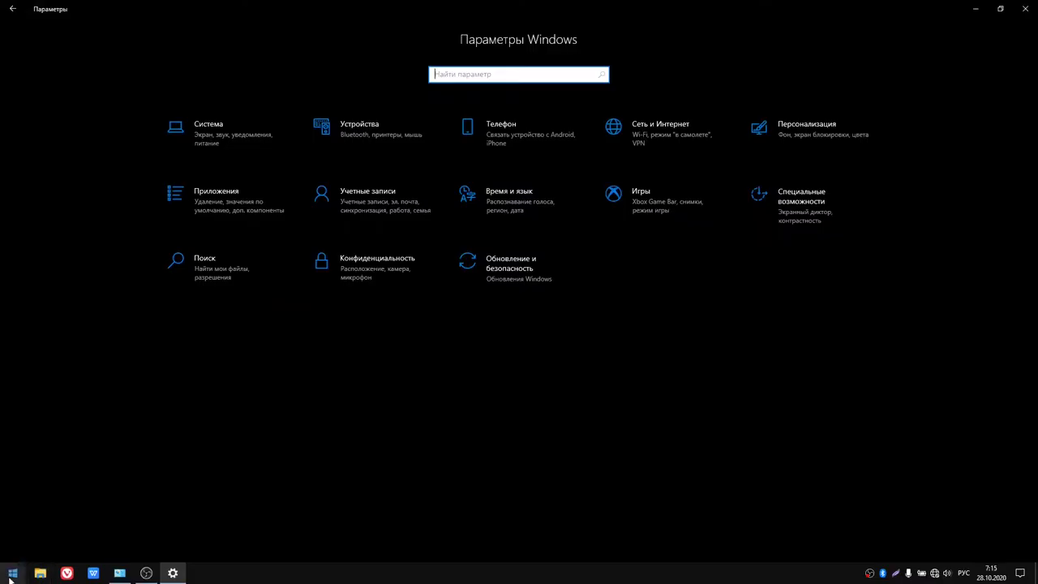
Switch to File Explorer in Windows 10 and narrow its navigation pane
left_click(11, 575)
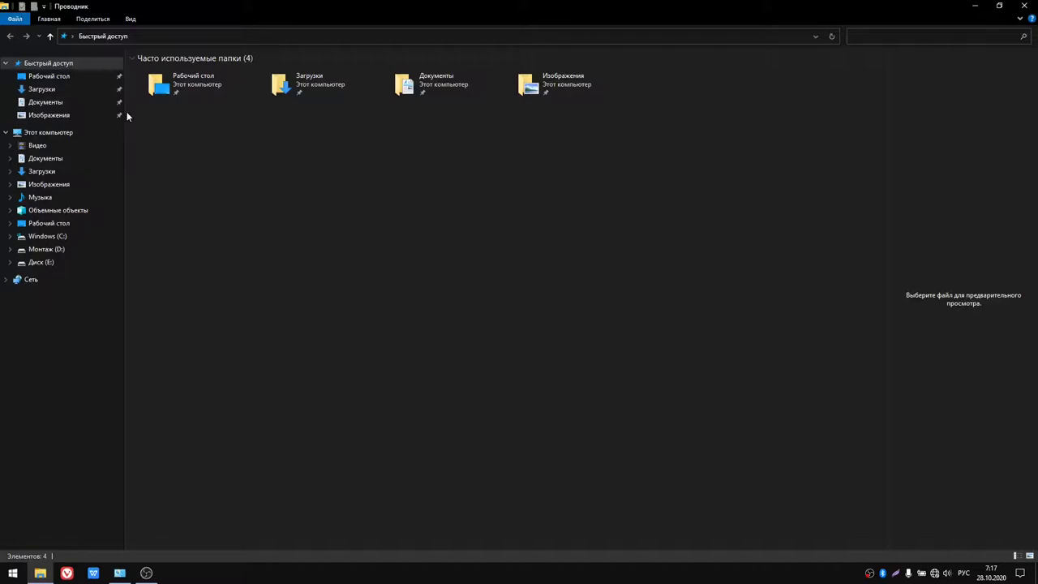
left_click_drag(125, 111, 84, 116)
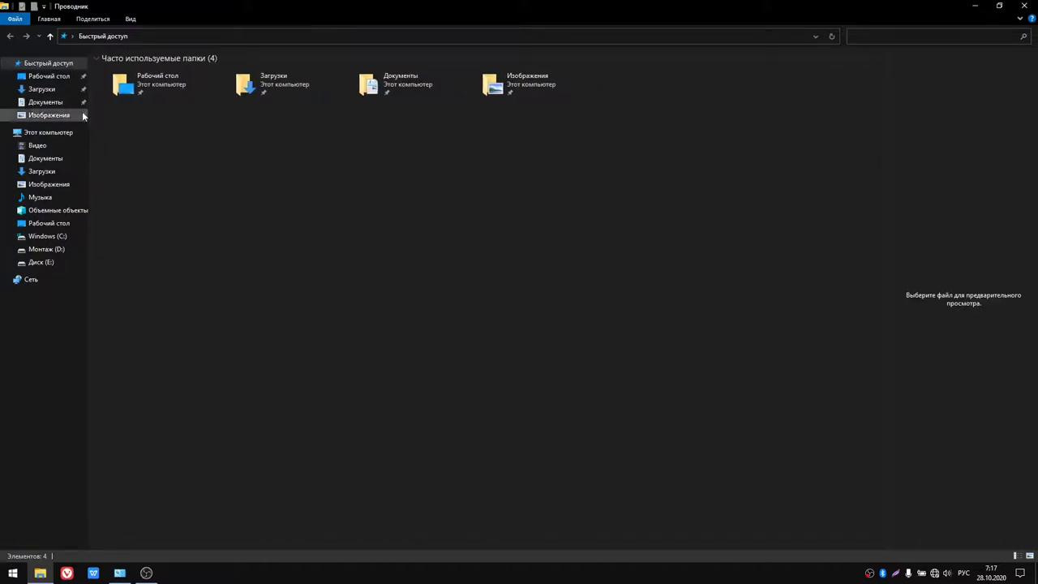
Go through Explorer's Главная, Поделиться and Вид commands and turn on Скрытые элементы
left_click(48, 18)
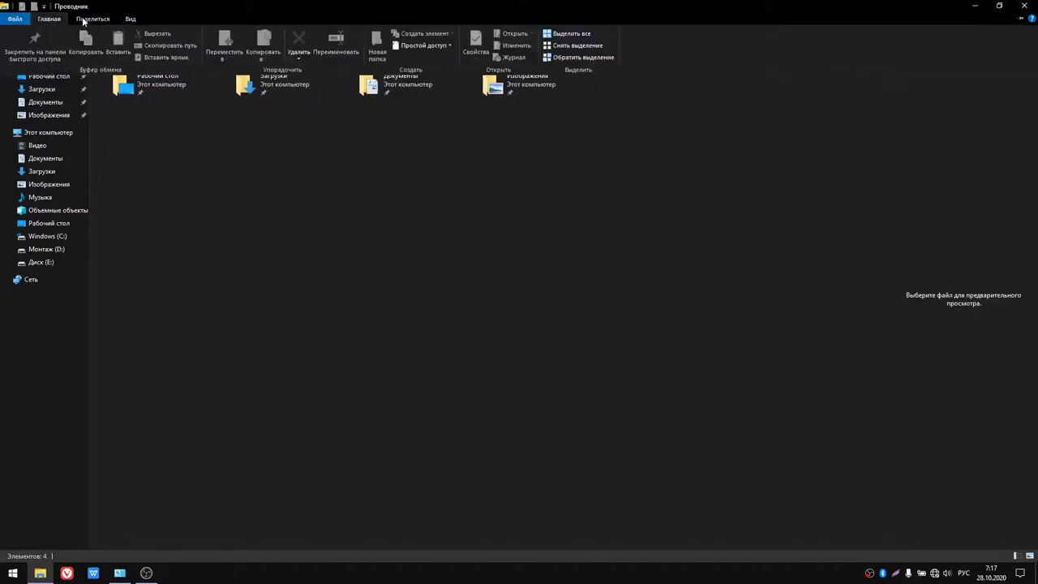
left_click(86, 20)
left_click(131, 19)
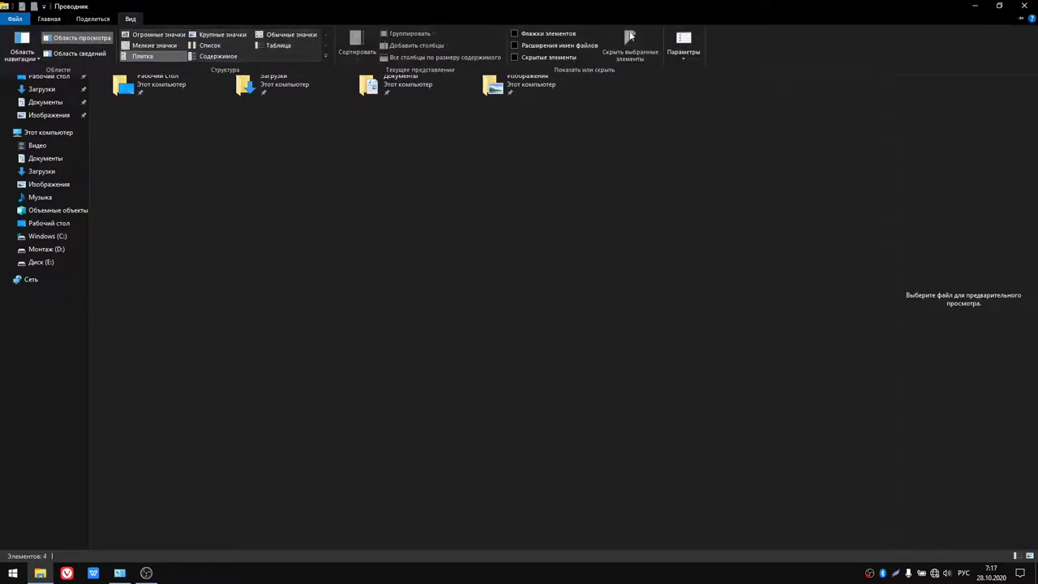
left_click(515, 58)
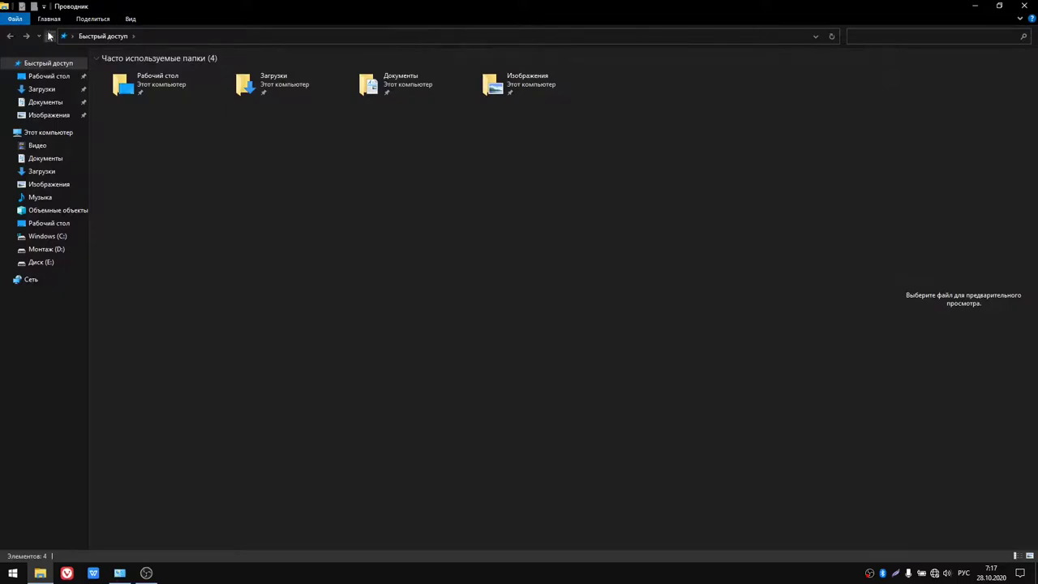
View the Файл commands in Explorer and widen the file preview pane
left_click(13, 18)
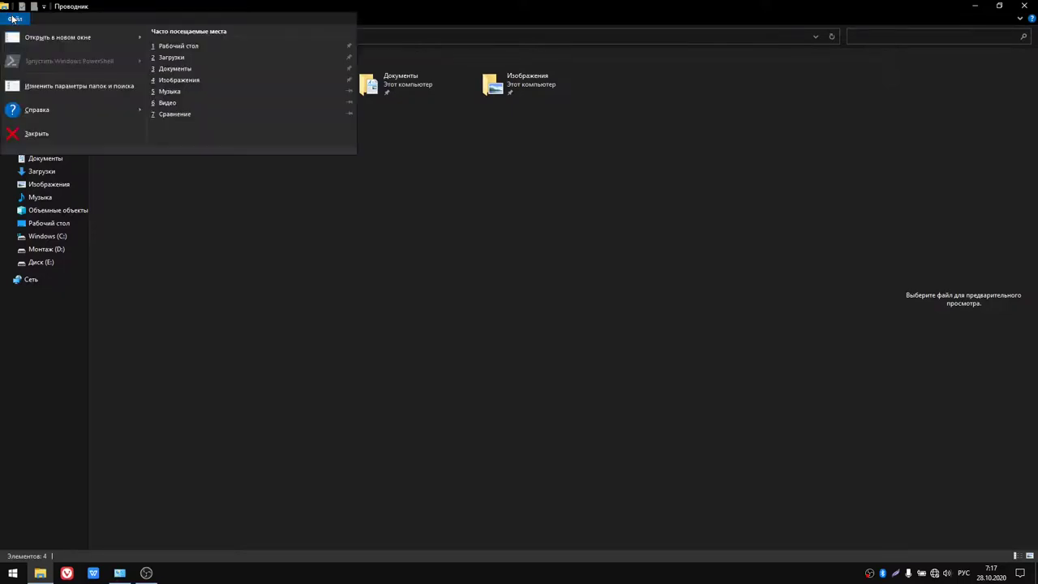
left_click(222, 288)
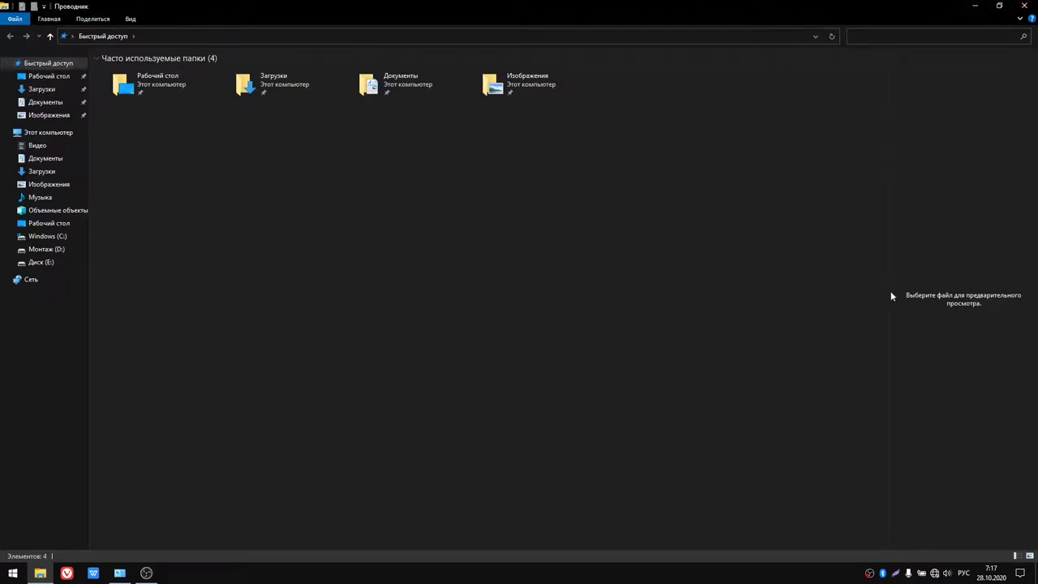
left_click_drag(889, 290, 744, 293)
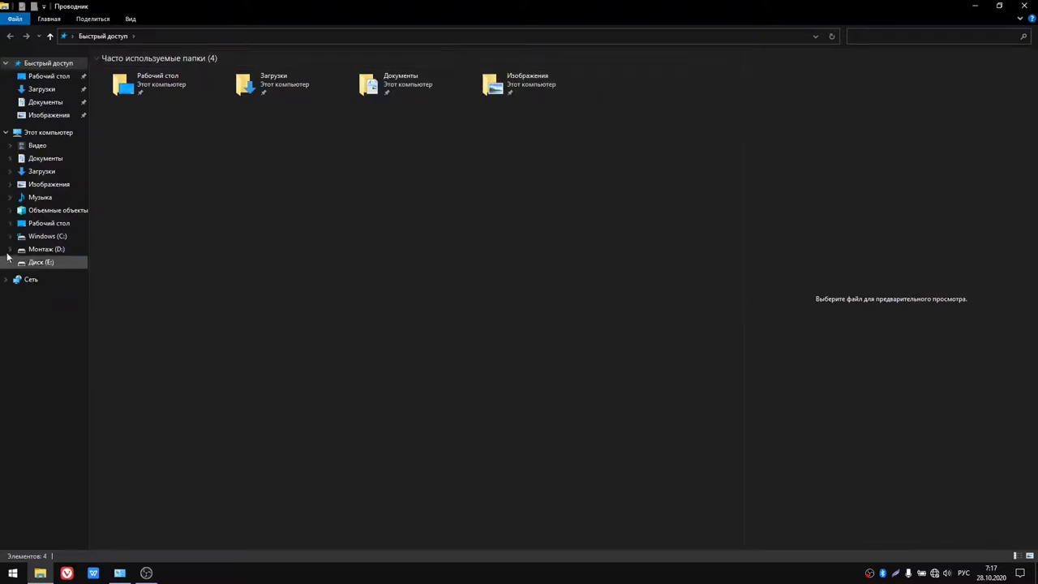
Toggle Explorer's ribbon between expanded and collapsed to demonstrate both layouts
left_click(1021, 18)
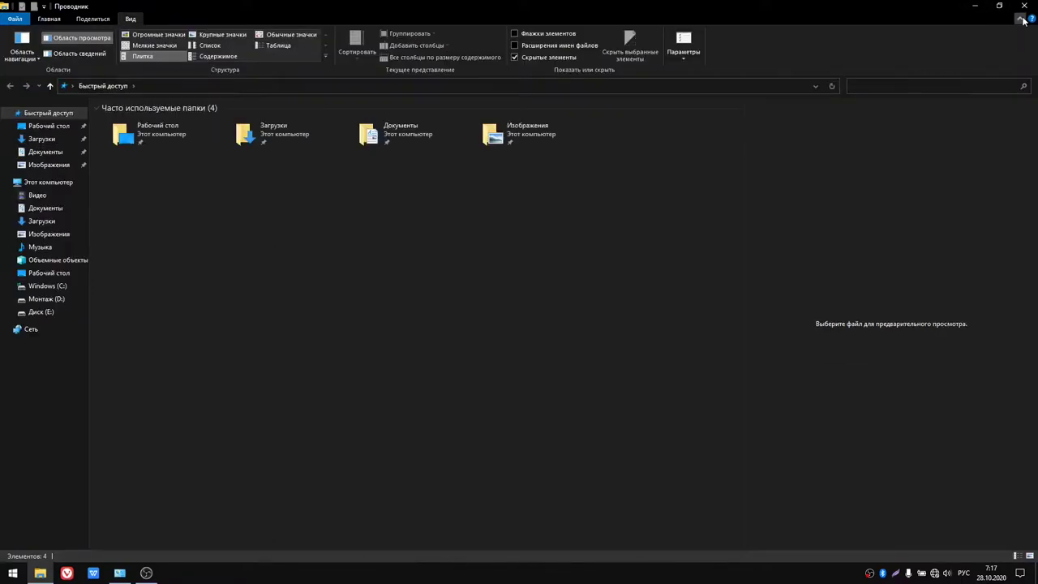
left_click(1021, 18)
left_click(1022, 18)
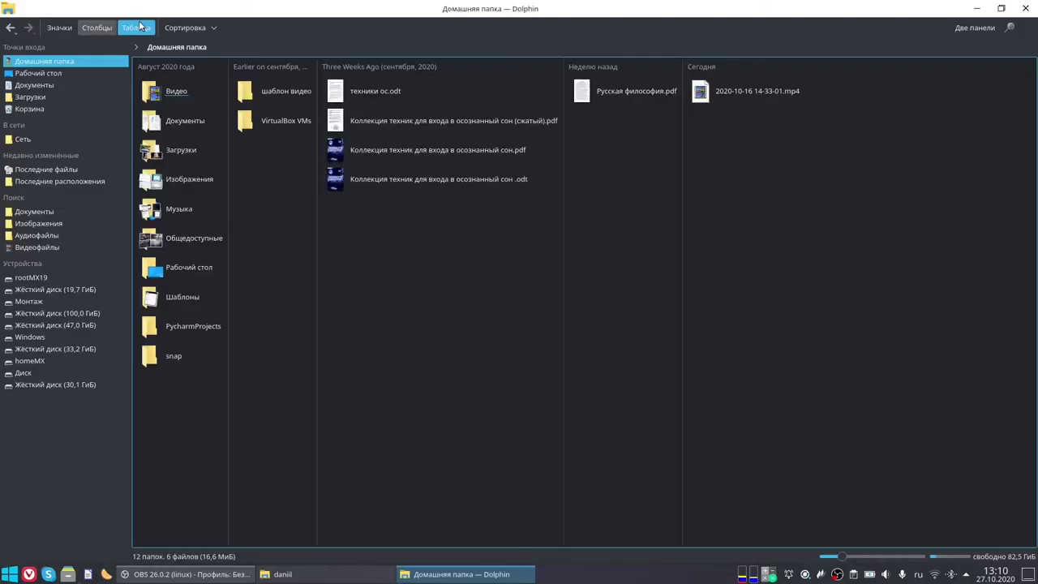
In Dolphin, compare the Таблица and Столбцы views of the home folder, leave it in Значки view and close the window
left_click(139, 27)
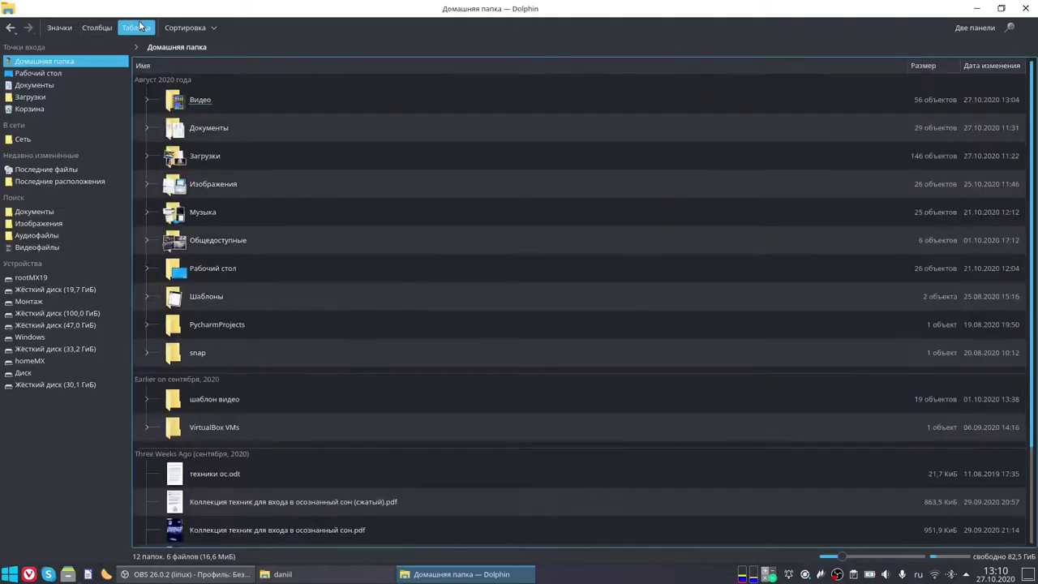
left_click(59, 27)
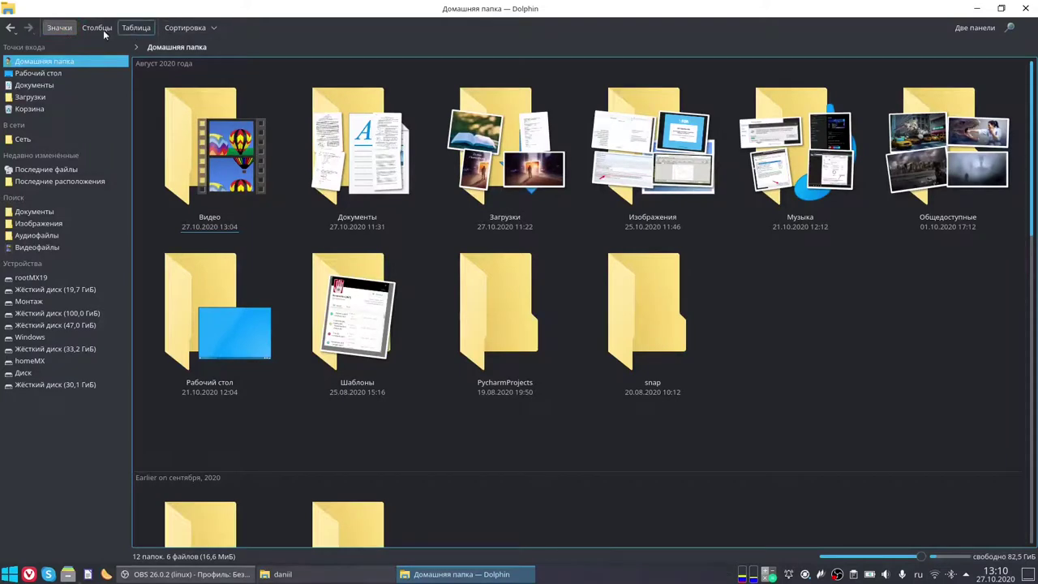
left_click(88, 28)
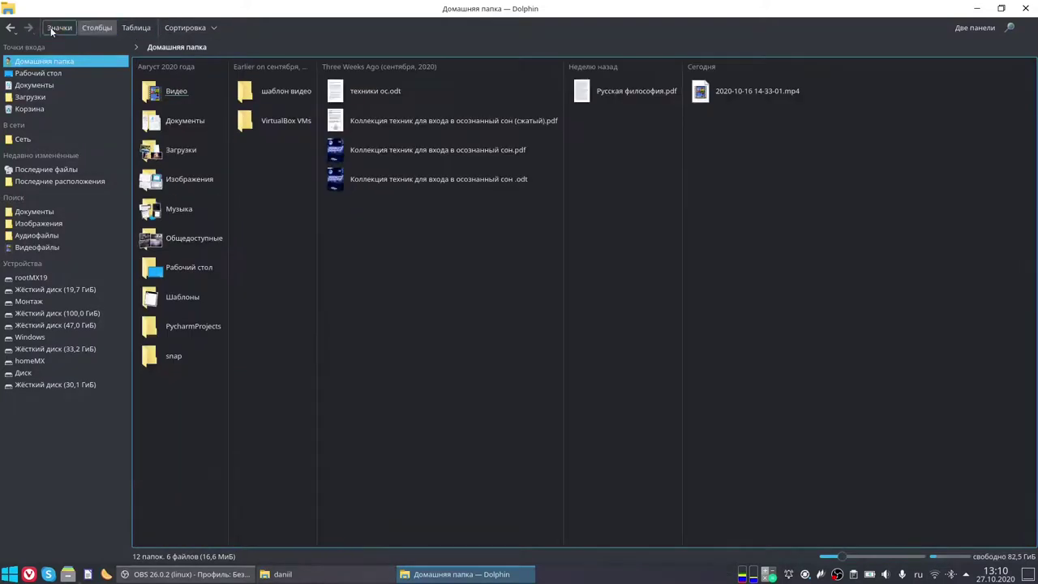
left_click(54, 30)
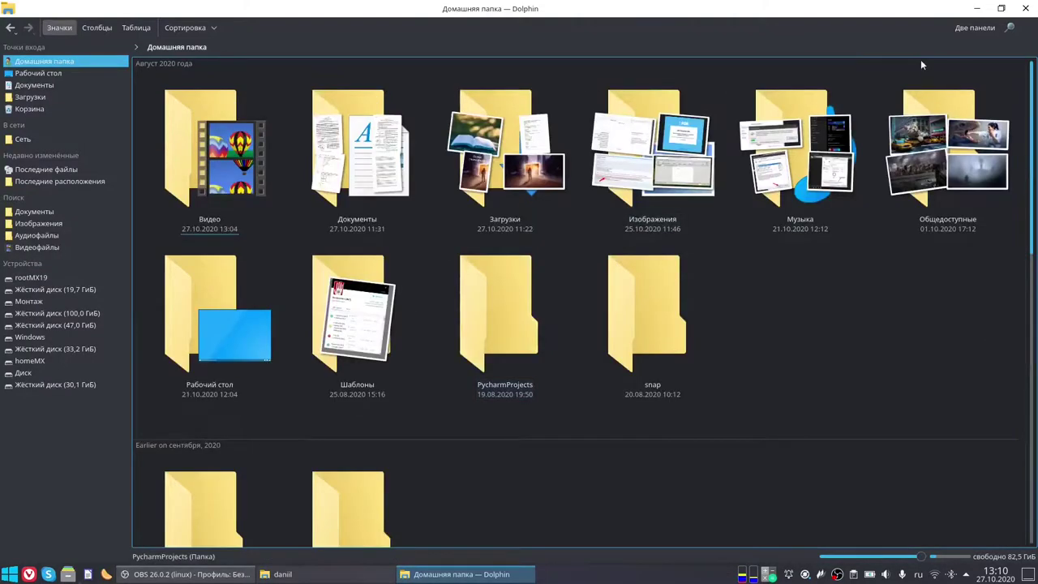
left_click(1033, 8)
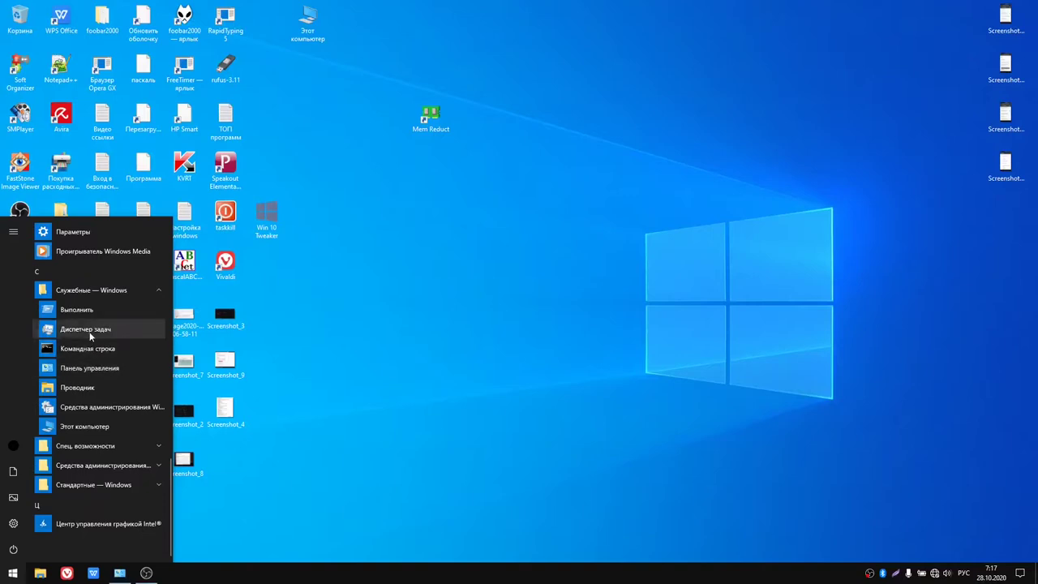
Open Диспетчер задач in Windows, review the Производительность and Журнал приложений pages, and look at the commands available for Microsoft Edge
left_click(61, 334)
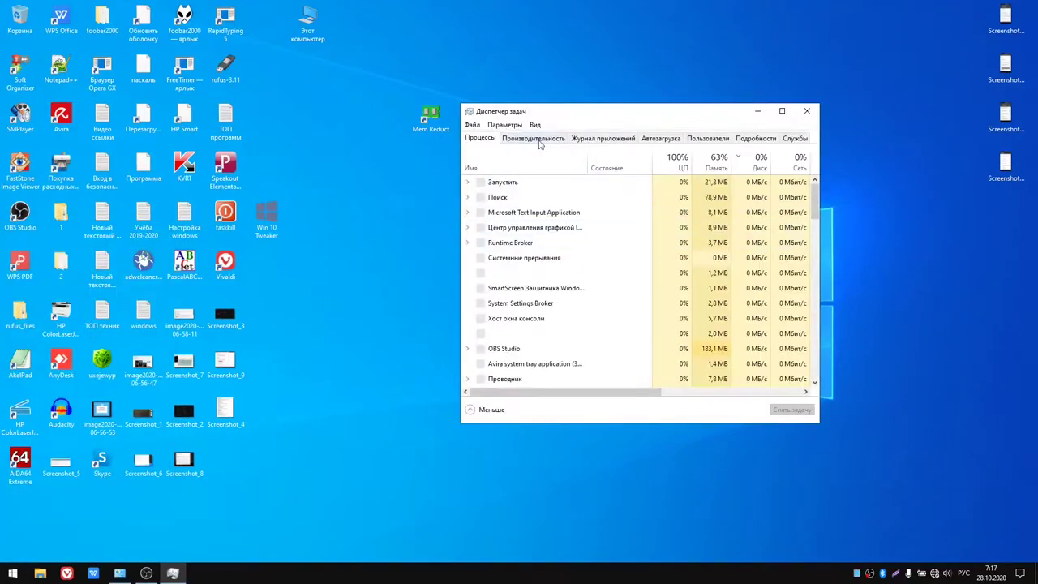
left_click(537, 140)
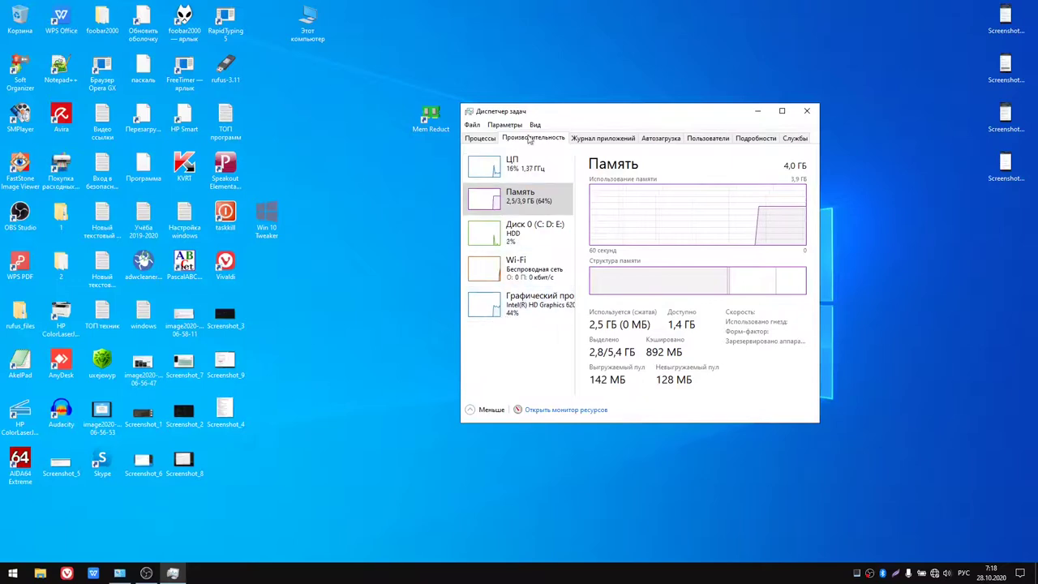
left_click(602, 138)
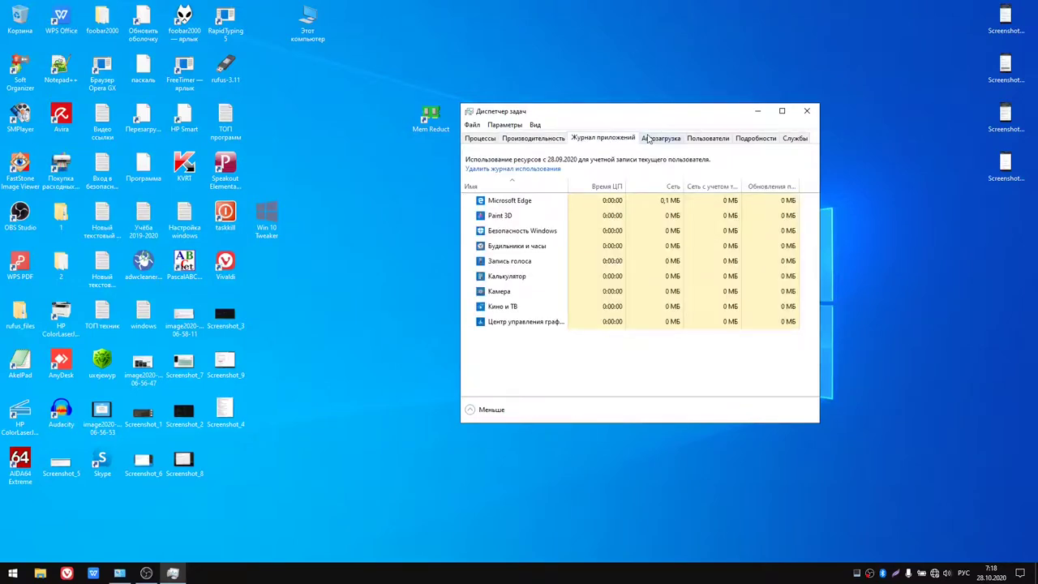
right_click(507, 205)
left_click(527, 367)
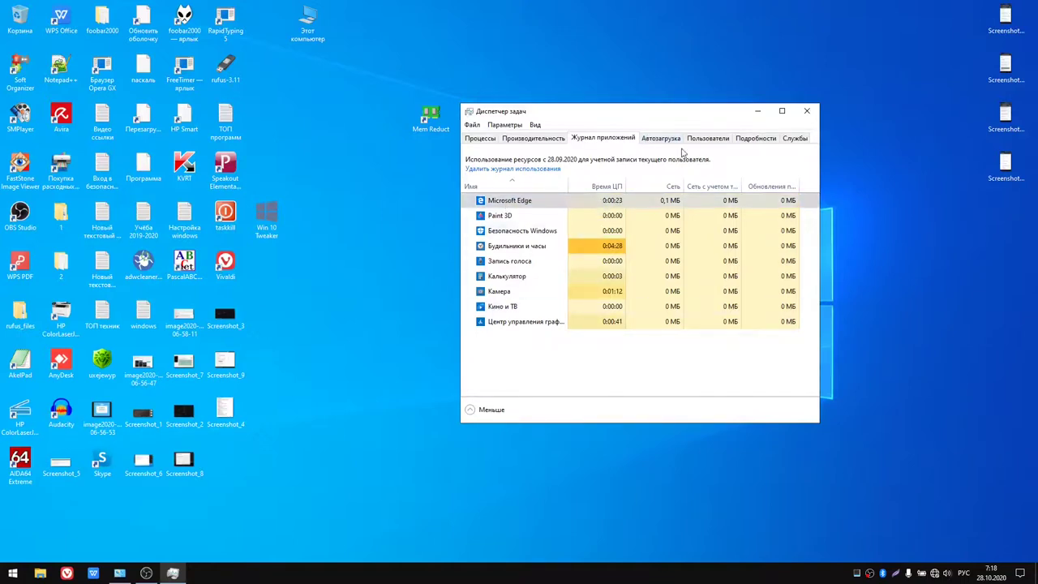
Go through Диспетчер задач's Автозагрузка, Пользователи, Подробности and Службы pages, and return to the Процессы list
left_click(662, 138)
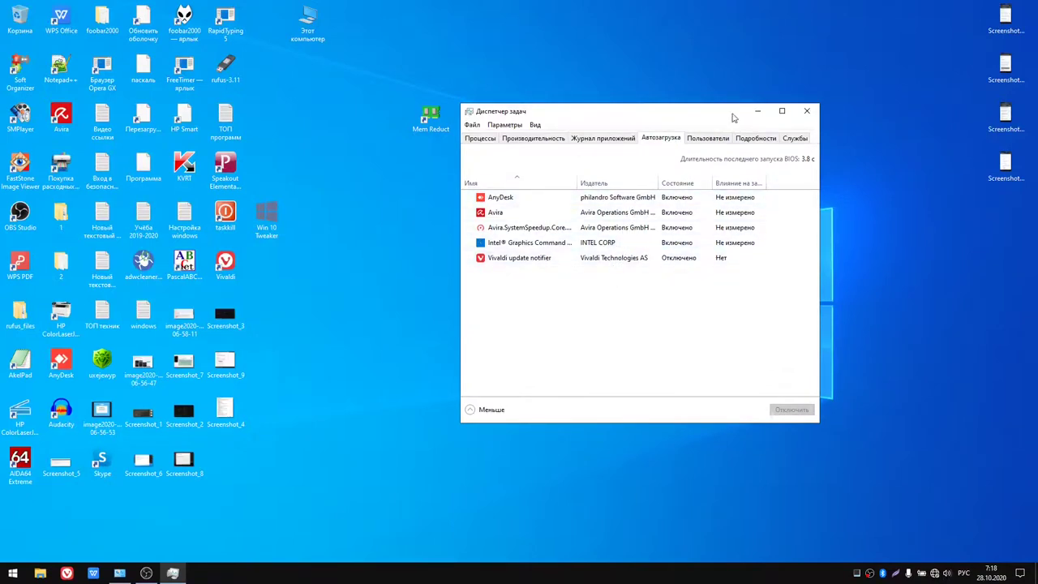
left_click(729, 141)
left_click(748, 141)
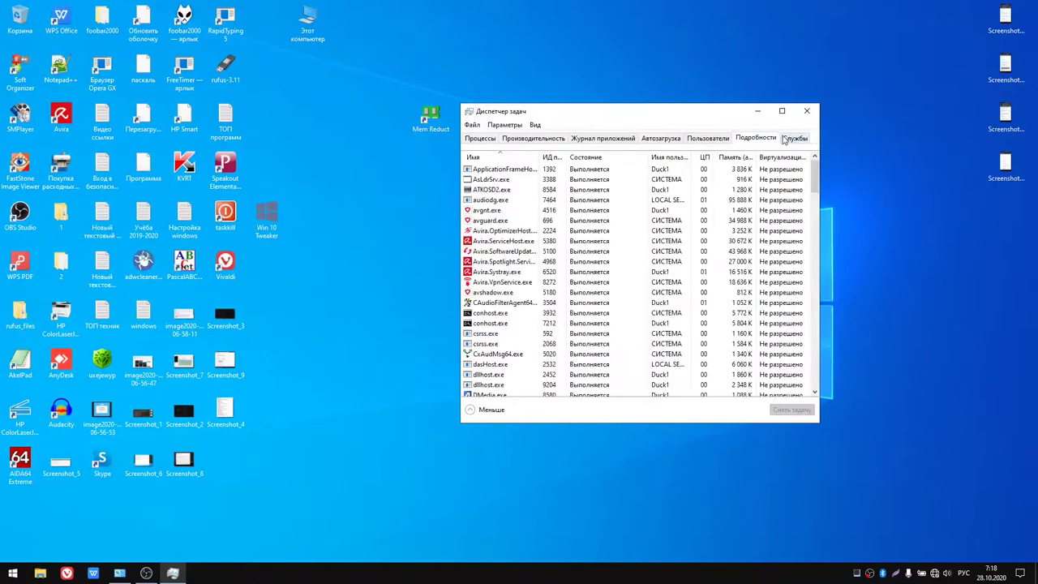
left_click(792, 139)
left_click(477, 138)
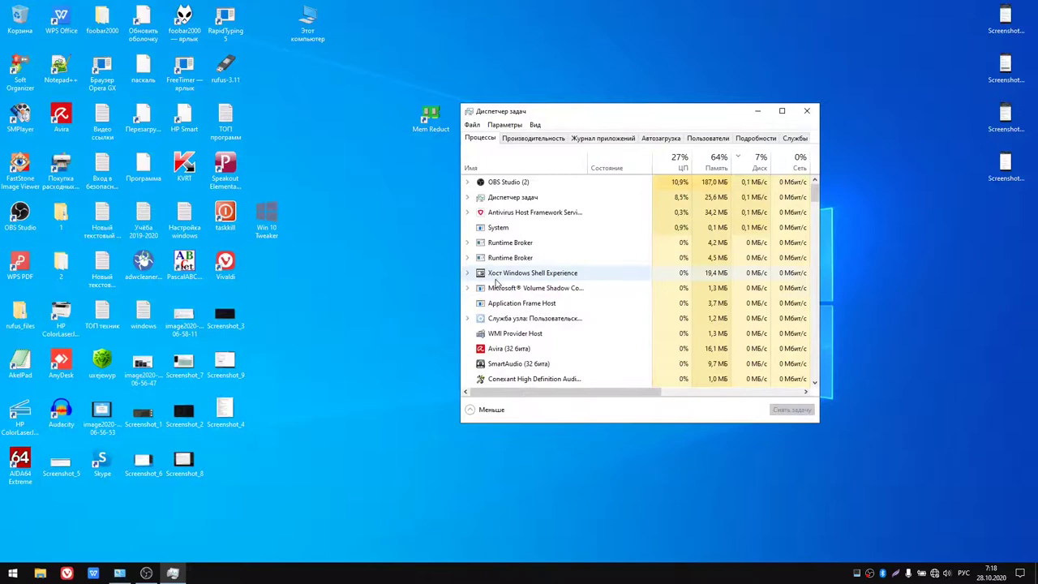
scroll(497, 281, "down", 4)
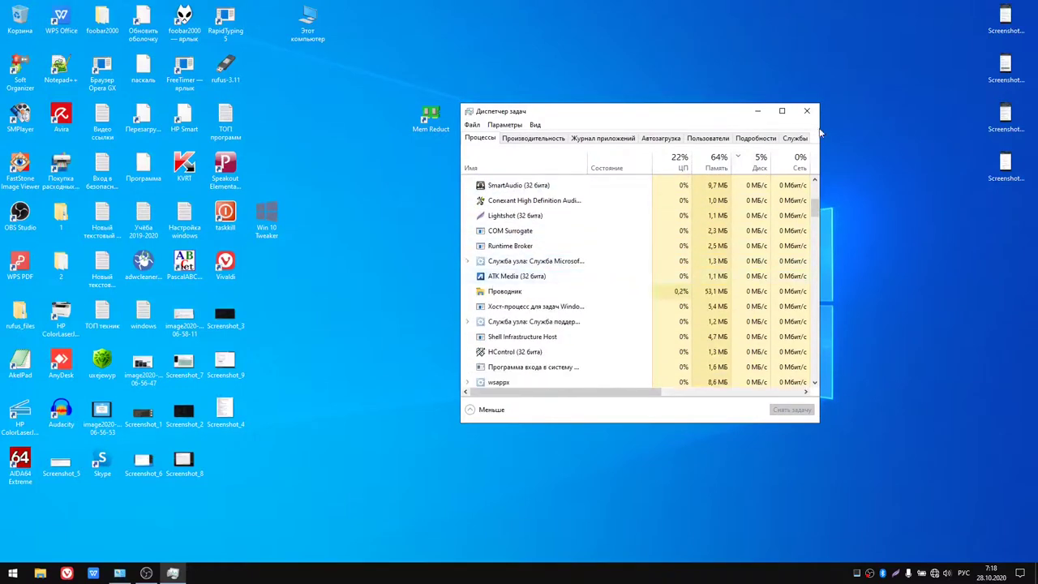
Maximize Диспетчер задач, switch it to the compact layout and back to the detailed one, and look through the running processes
left_click(782, 110)
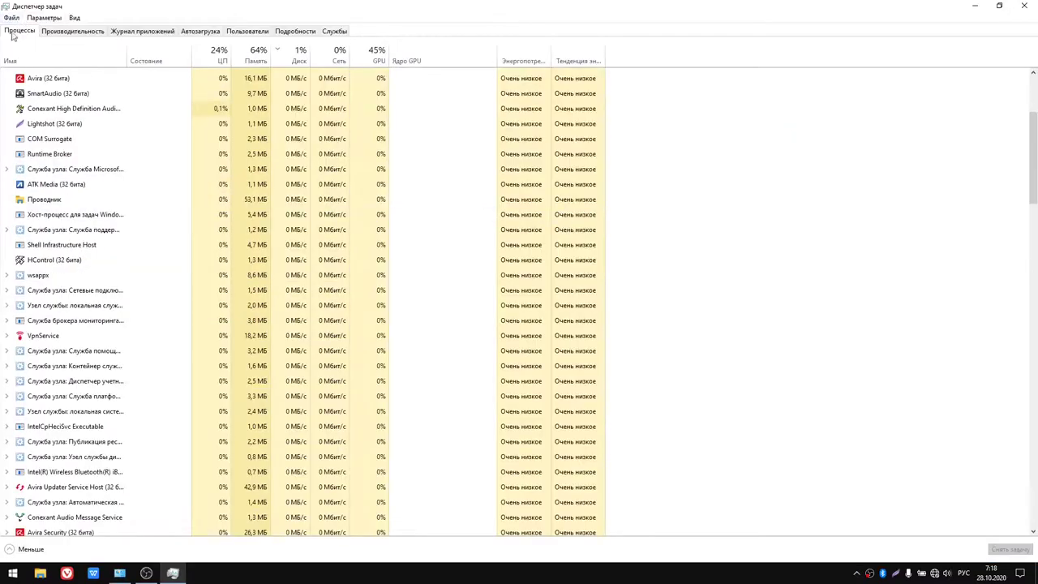
left_click(11, 549)
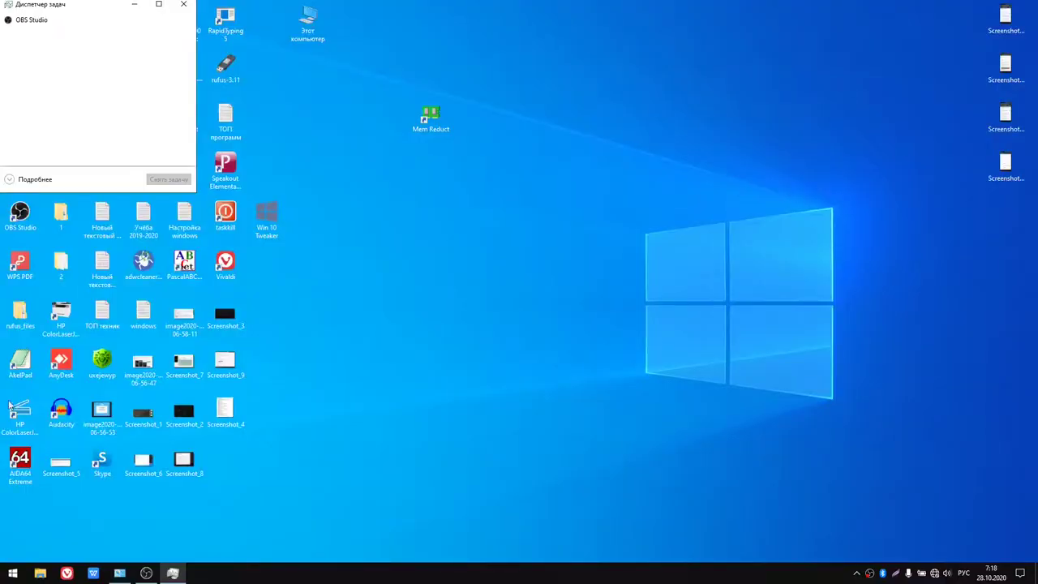
left_click(32, 180)
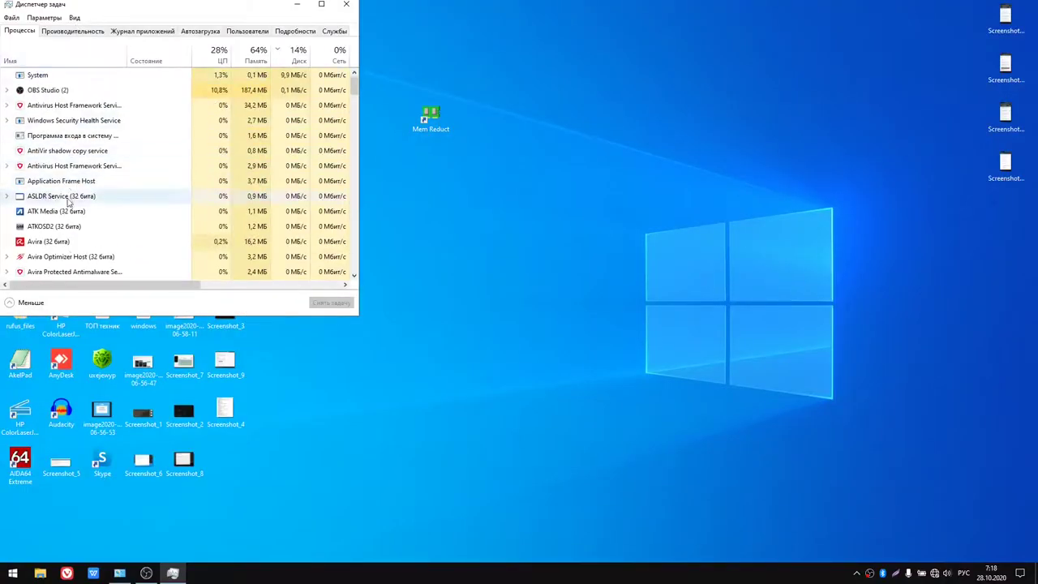
scroll(93, 210, "down", 1)
scroll(93, 207, "up", 2)
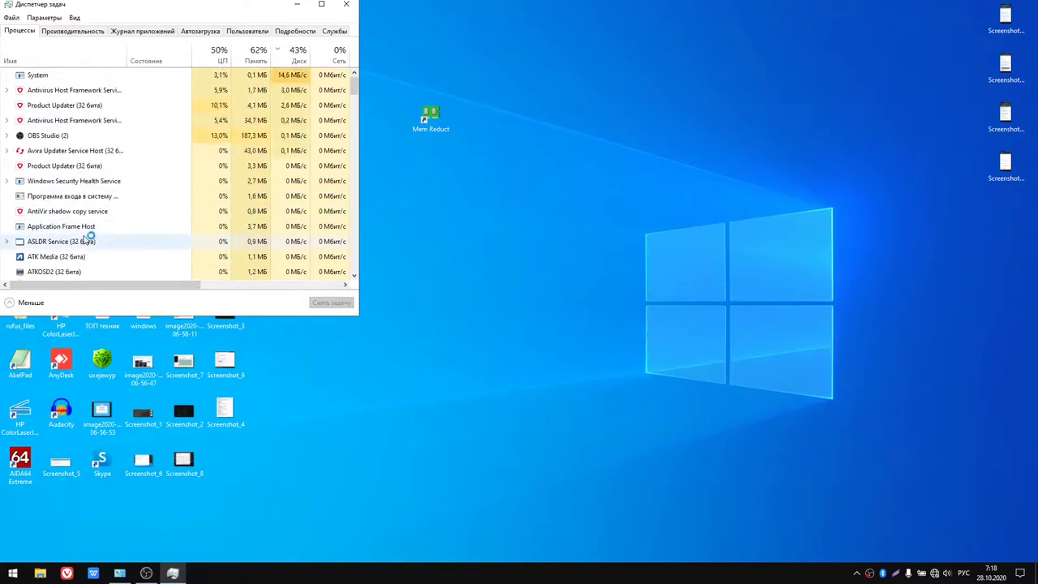
scroll(76, 195, "down", 3)
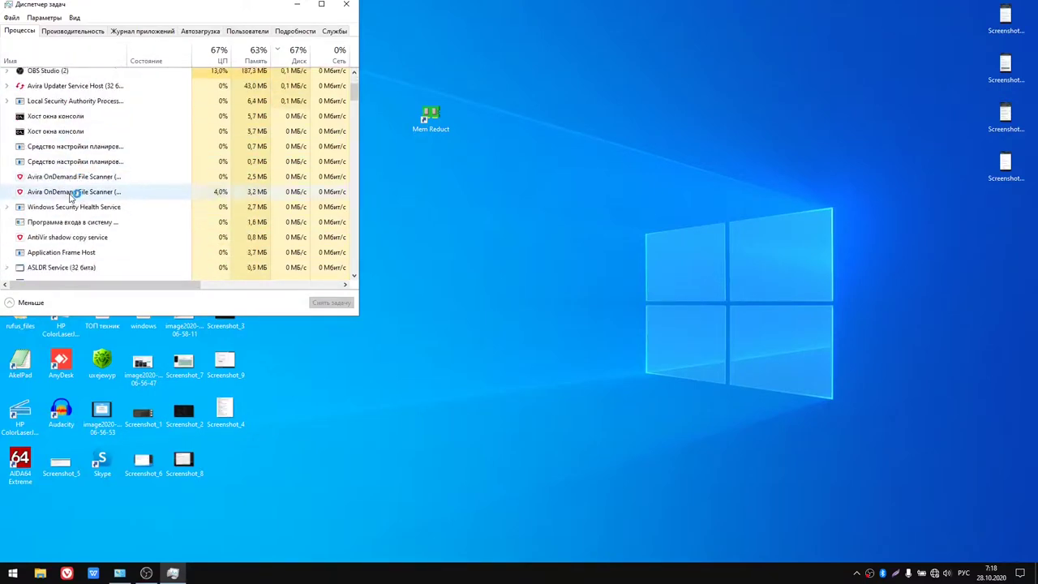
scroll(78, 175, "down", 8)
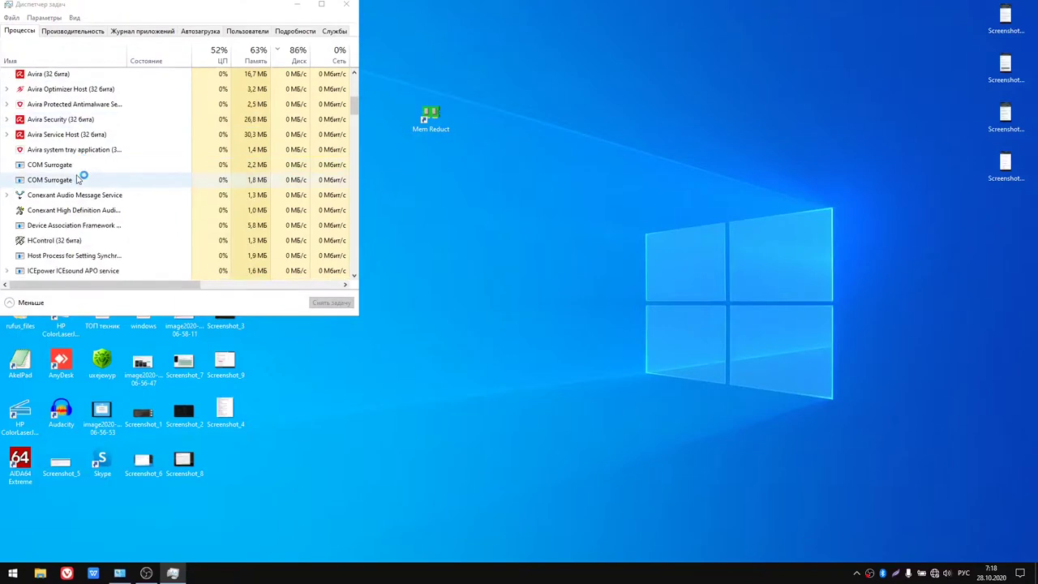
scroll(78, 176, "down", 2)
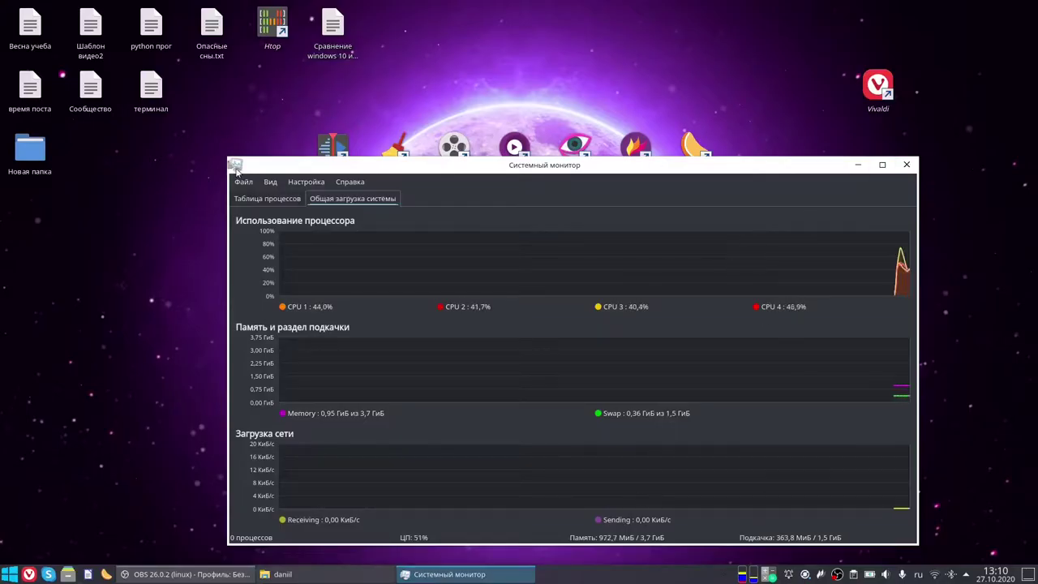
Maximize KDE's Системный монитор, sort Таблица процессов by process name and by Память, and return to Общая загрузка системы
left_click(882, 164)
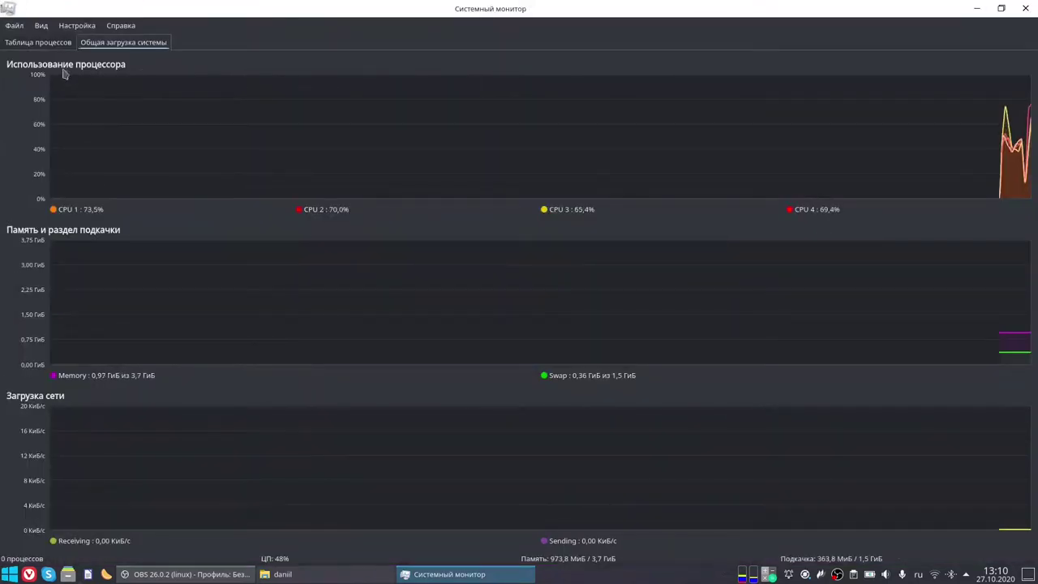
left_click(51, 44)
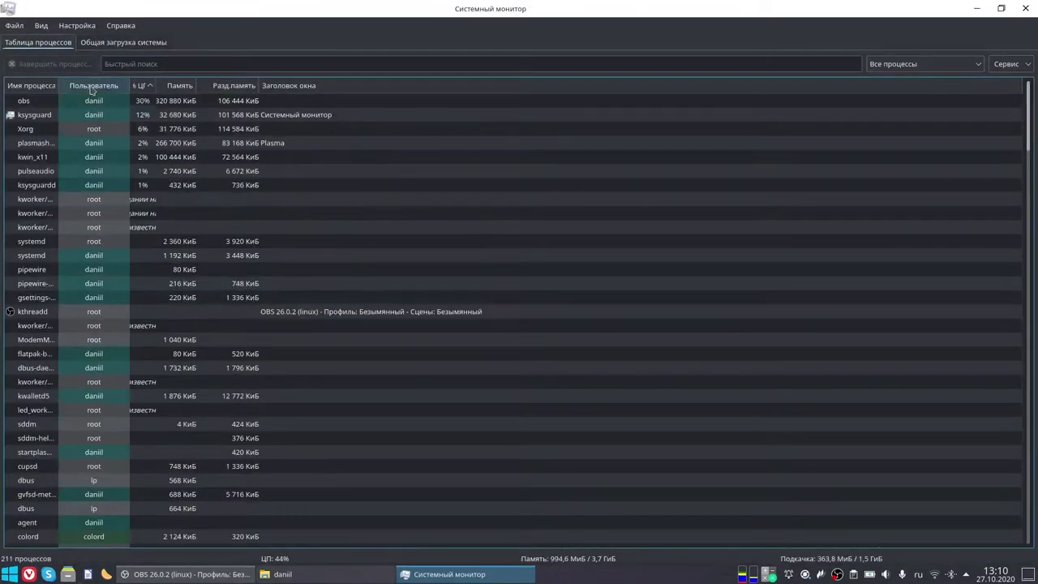
left_click(39, 85)
left_click(173, 85)
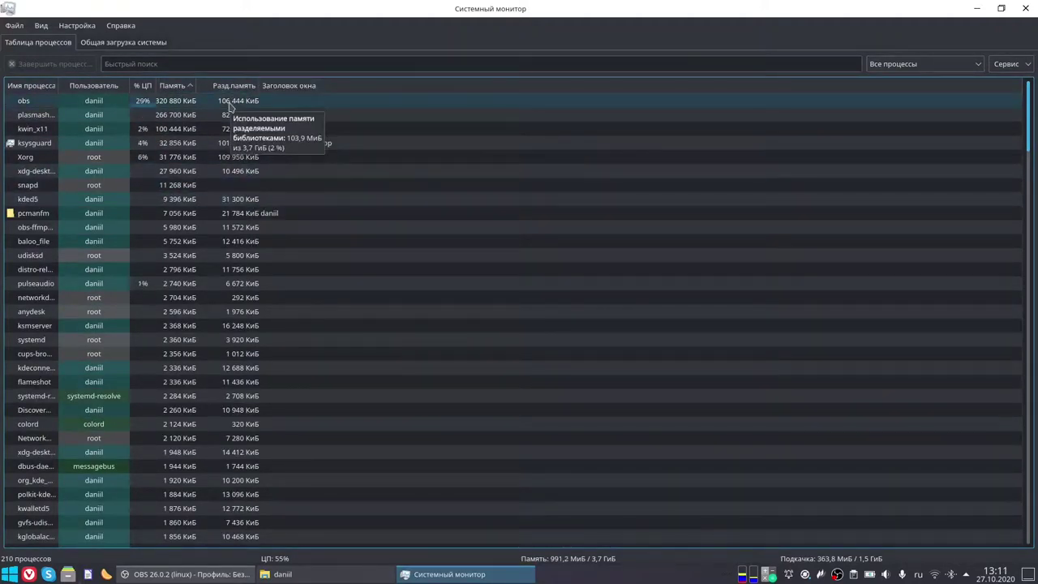
left_click(129, 47)
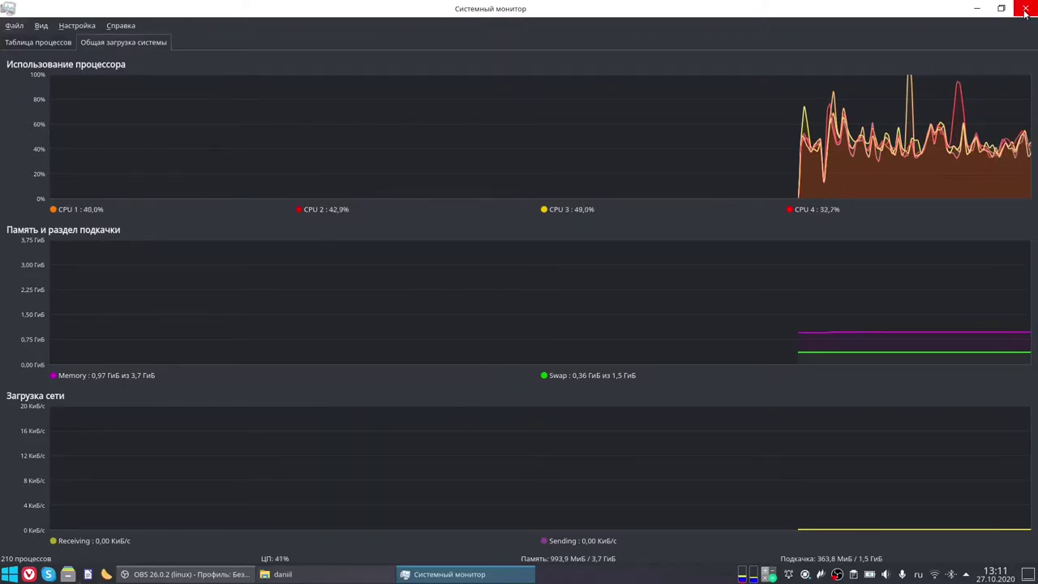
Open a Konsole terminal, view the CPU, memory and process information in Htop, and close the Htop window
key("ctrl+alt+t")
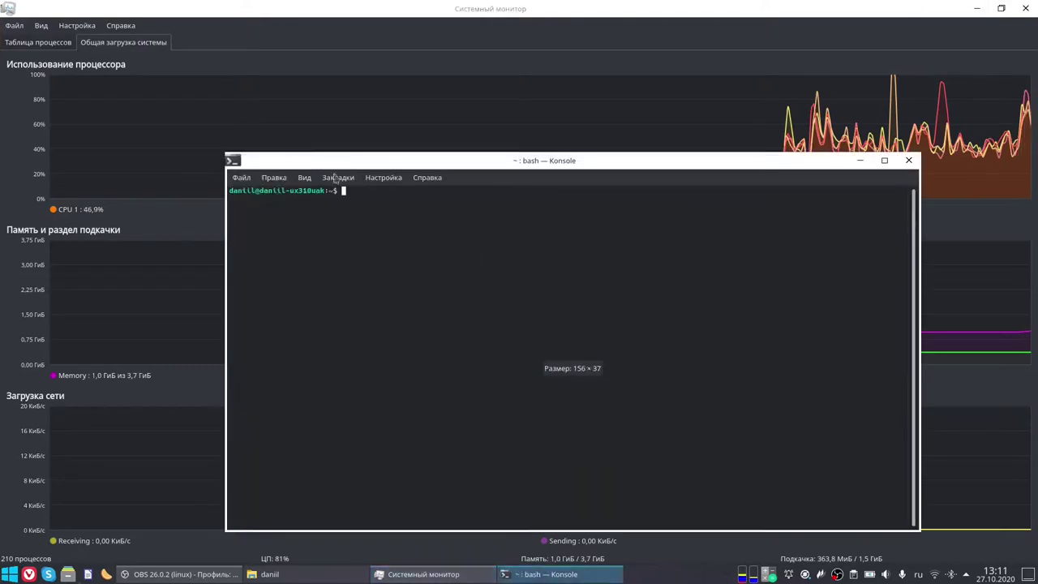
mouse_move(344, 174)
left_mouse_down()
mouse_move(325, 131)
mouse_move(398, 323)
mouse_move(342, 161)
left_mouse_up()
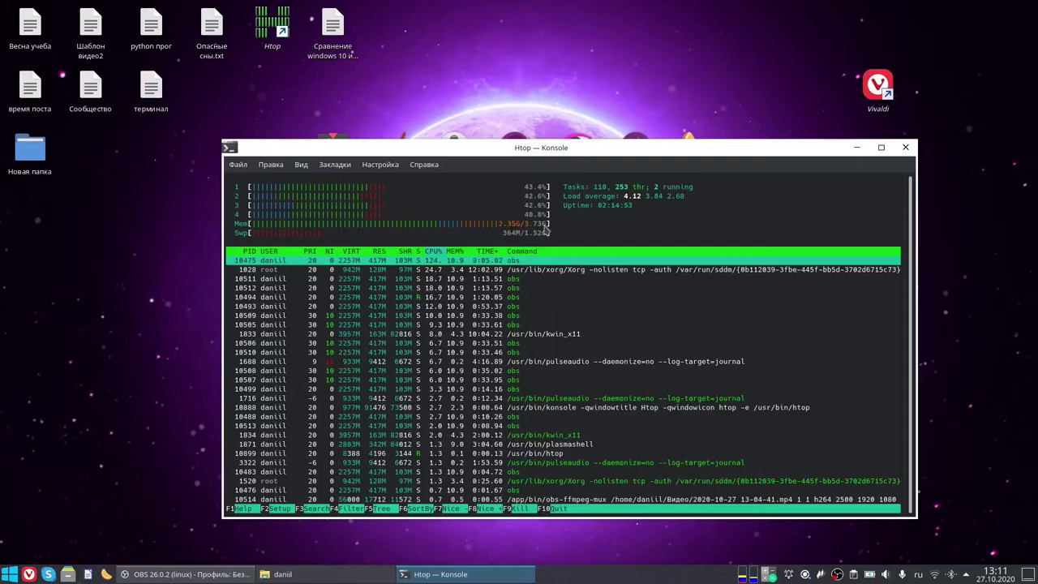
left_click(907, 147)
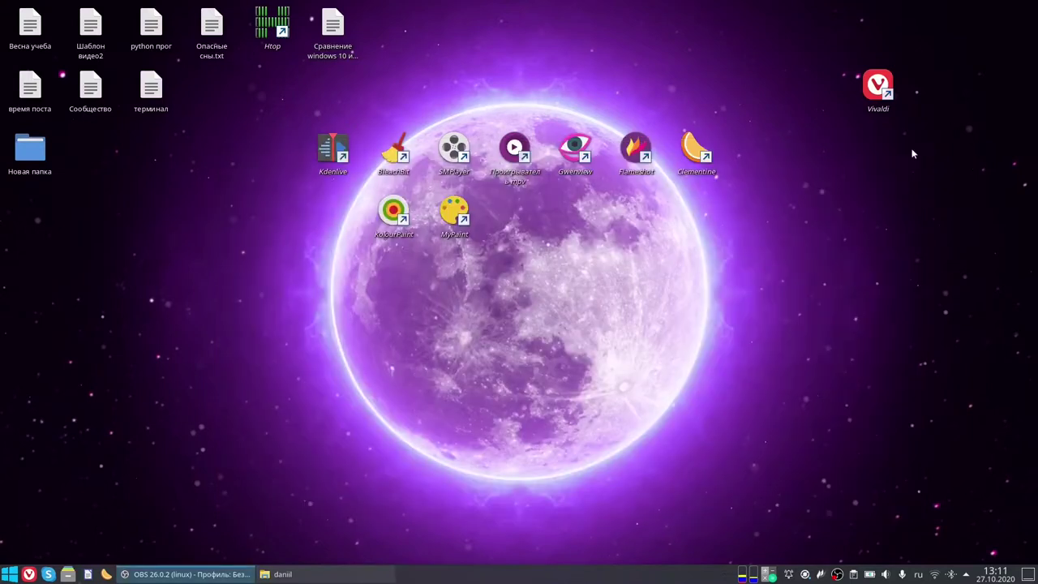
Show the KDE application launcher, view the Обновления page of Центр программ Discover, and close Discover
left_click(10, 574)
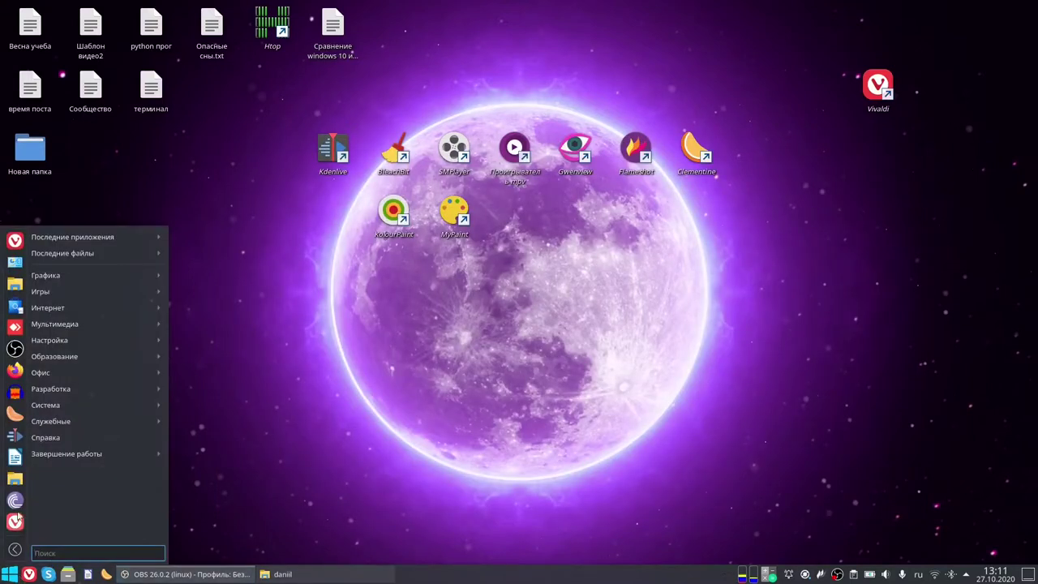
left_click(888, 544)
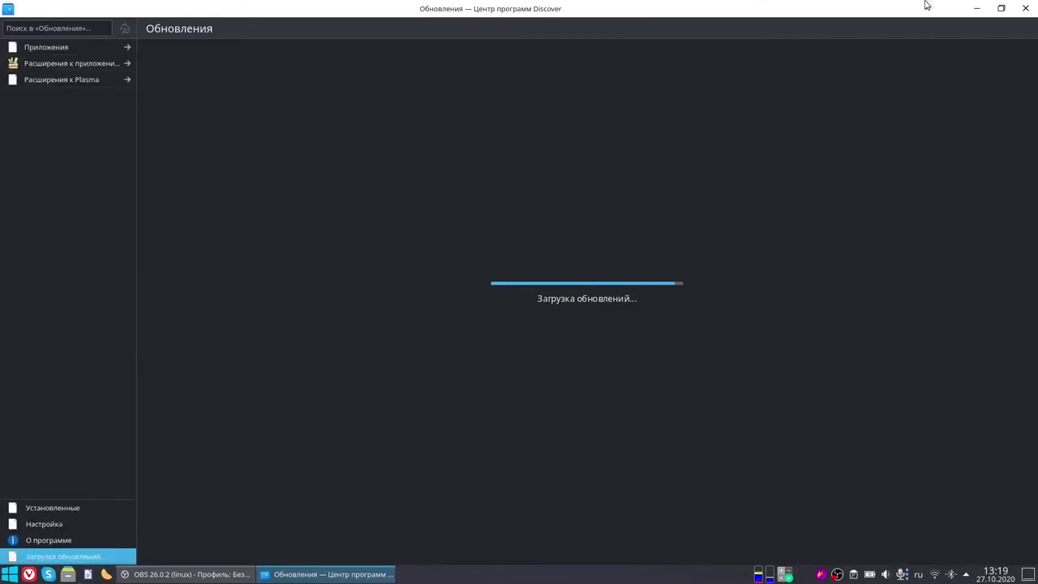
left_click(1026, 7)
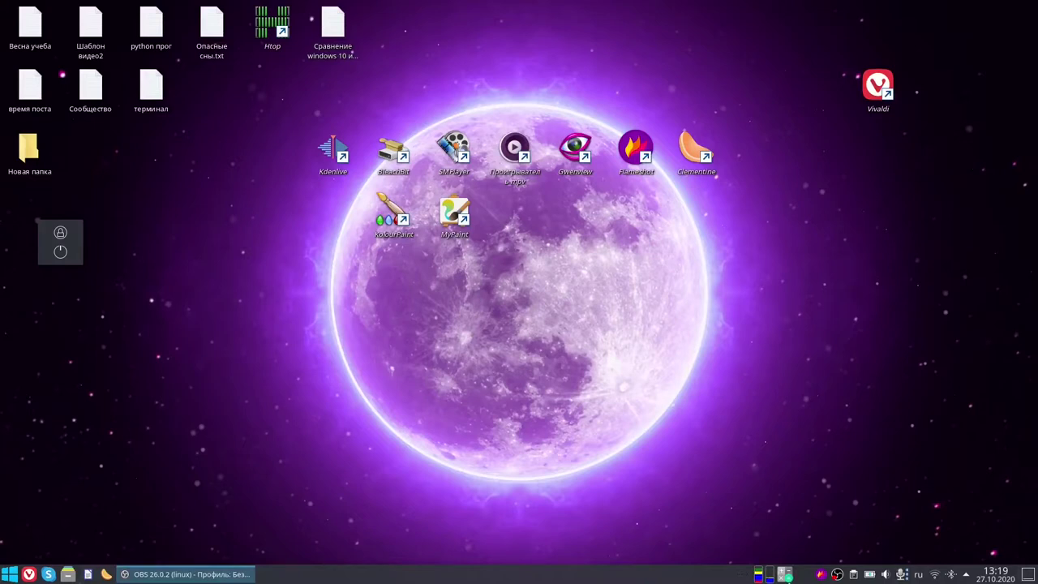
View the battery and calendar pop-ups of the KDE system tray
left_click(869, 574)
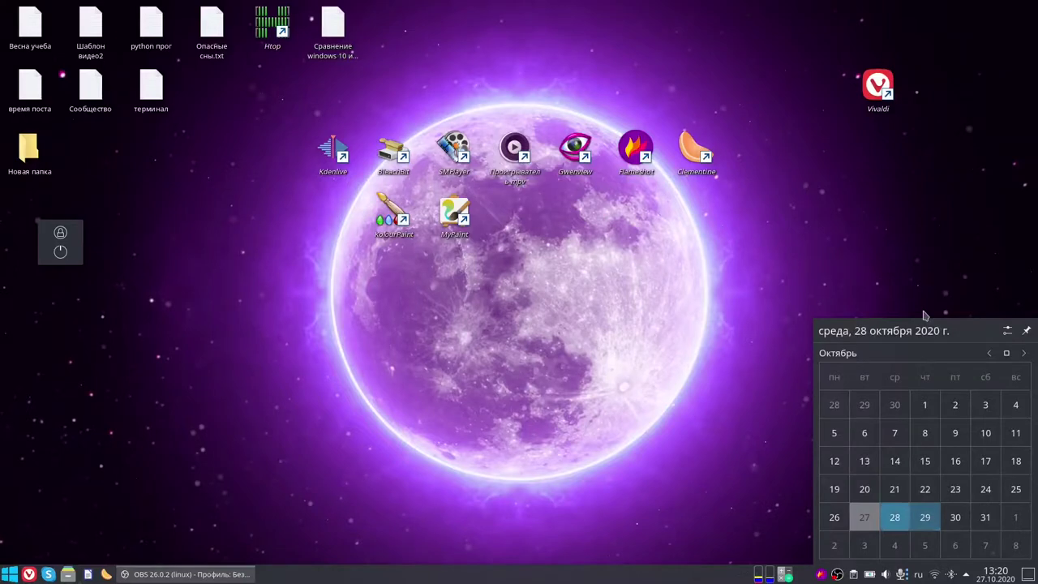
key("Right")
key("Right")
key("Right")
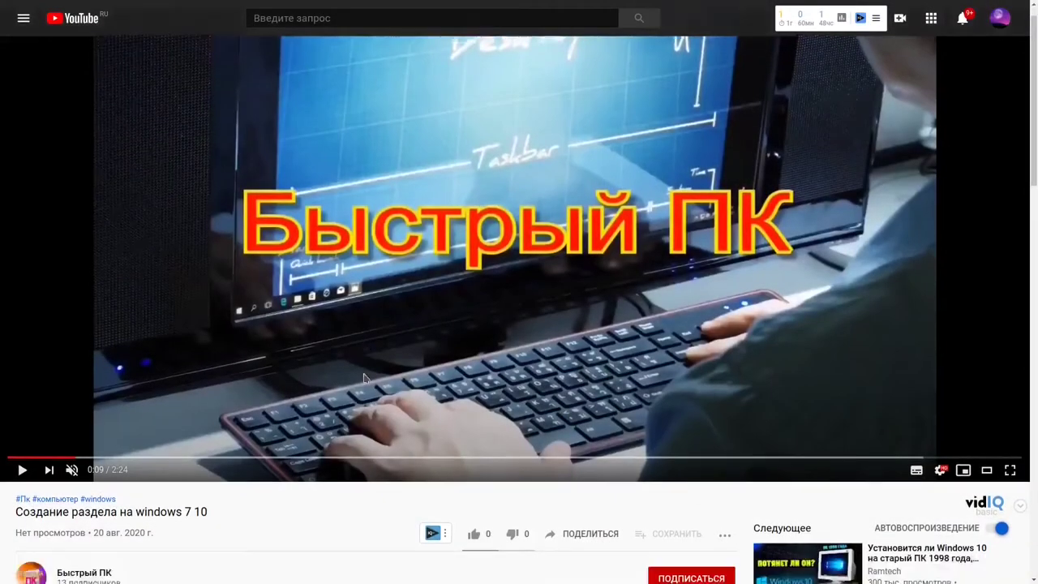
On YouTube, like the video «Создание раздела на windows 7 10» and subscribe to the Быстрый ПК channel
scroll(444, 484, "down", 2)
left_click(474, 447)
left_click(673, 492)
scroll(540, 494, "down", 1)
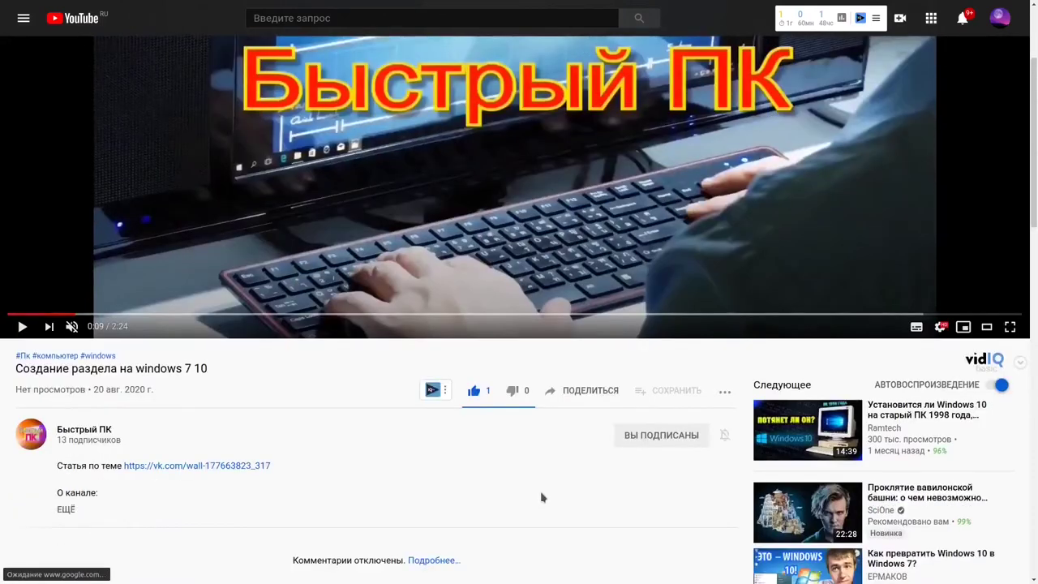
Expand the video's full description and look through the channel's community, chat and music links
scroll(540, 498, "down", 1)
left_click(67, 454)
scroll(122, 381, "down", 4)
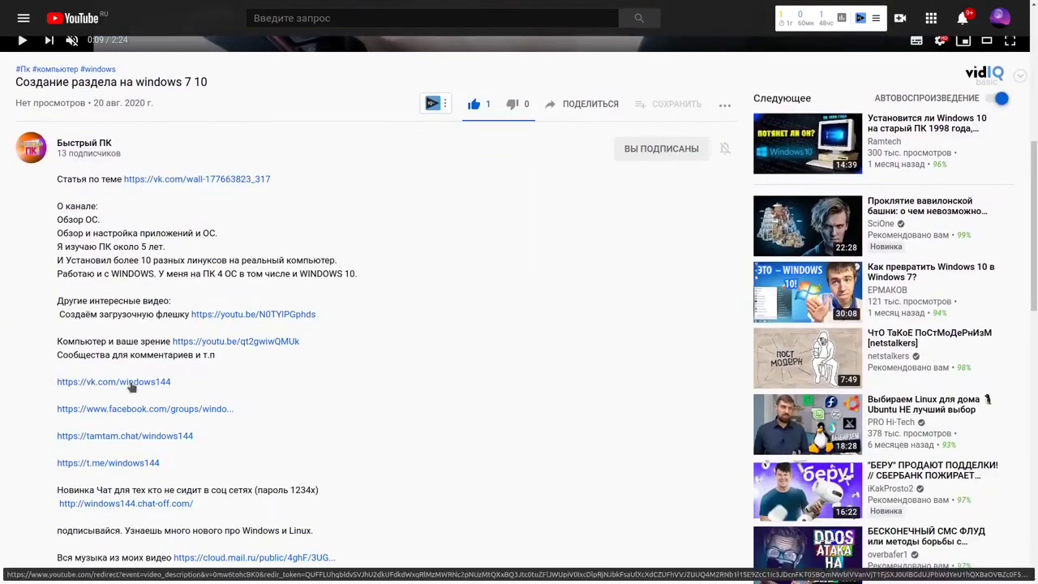
scroll(130, 387, "down", 1)
left_click_drag(160, 408, 59, 336)
left_click_drag(62, 285, 57, 283)
left_click(387, 322)
scroll(386, 322, "down", 2)
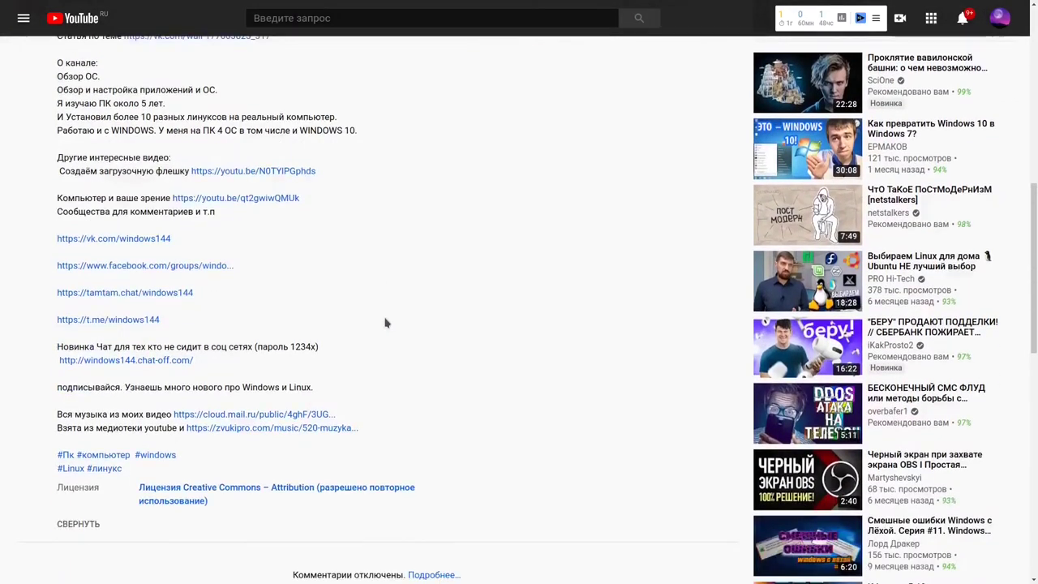
scroll(386, 323, "up", 4)
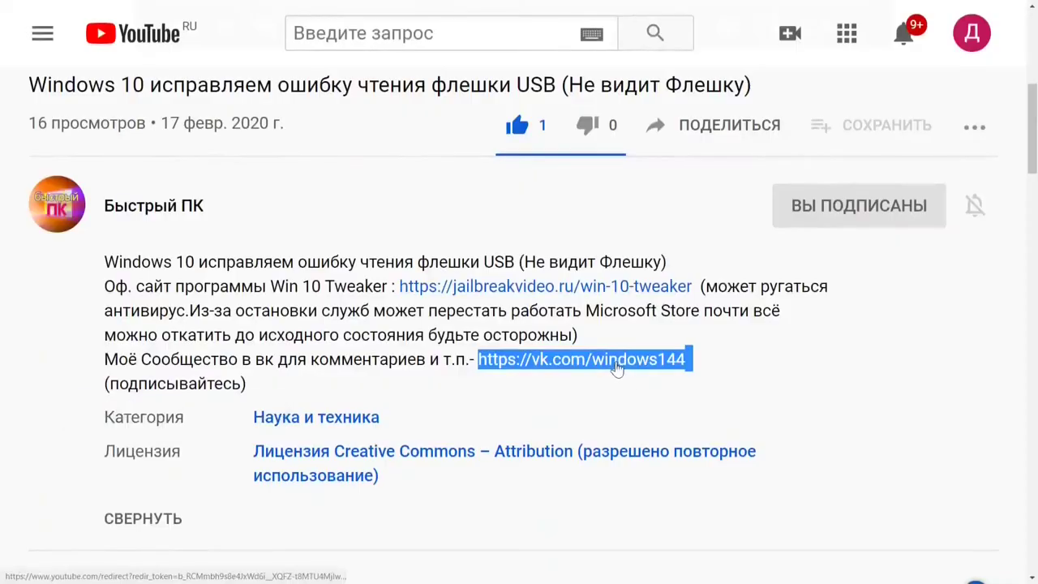
Open the vk.com/windows144 link from the video description and subscribe to the Быстрый ПК Windows 7;8;10 community
left_click(614, 362)
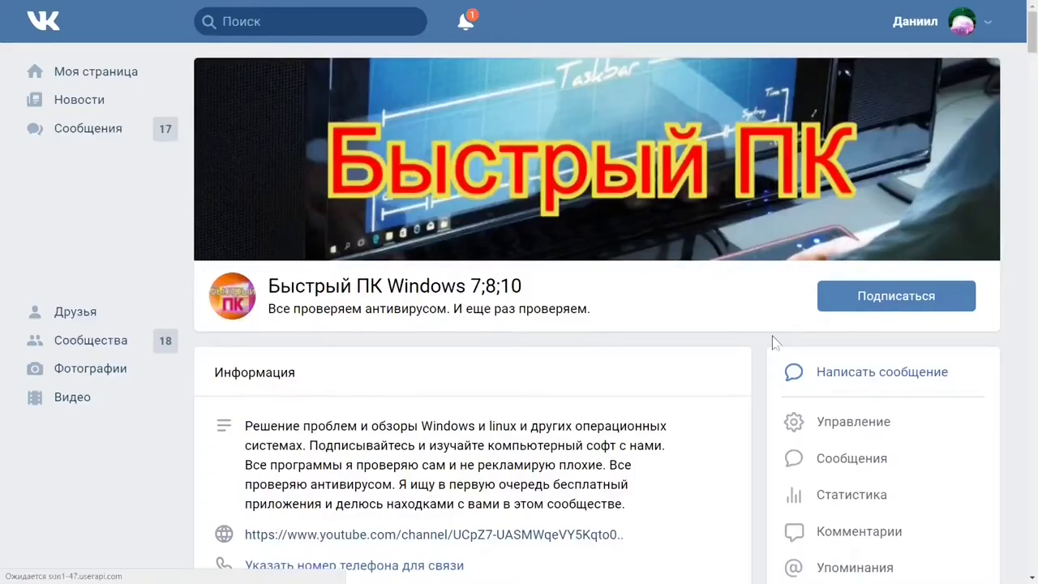
left_click(867, 300)
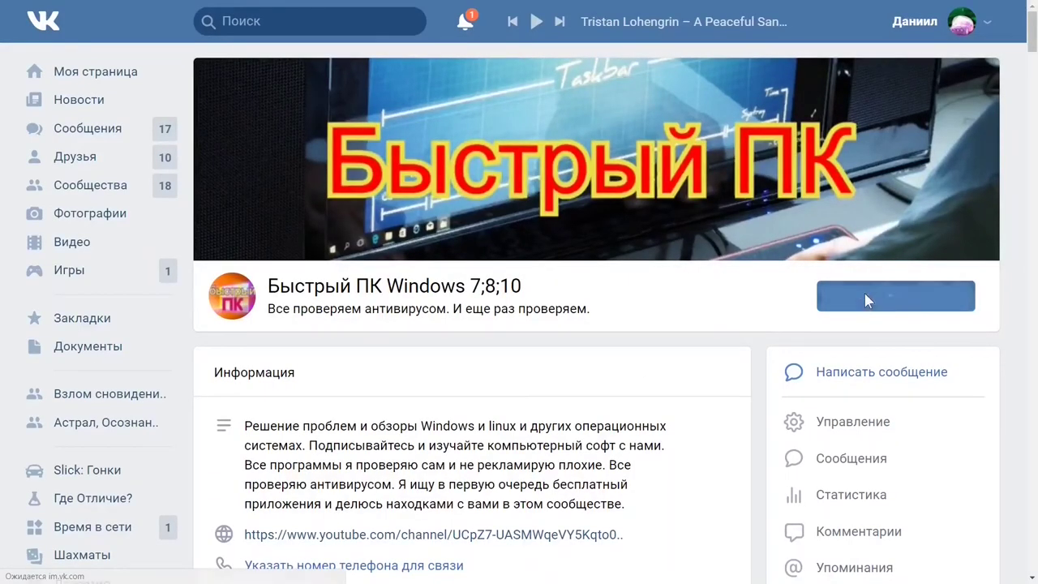